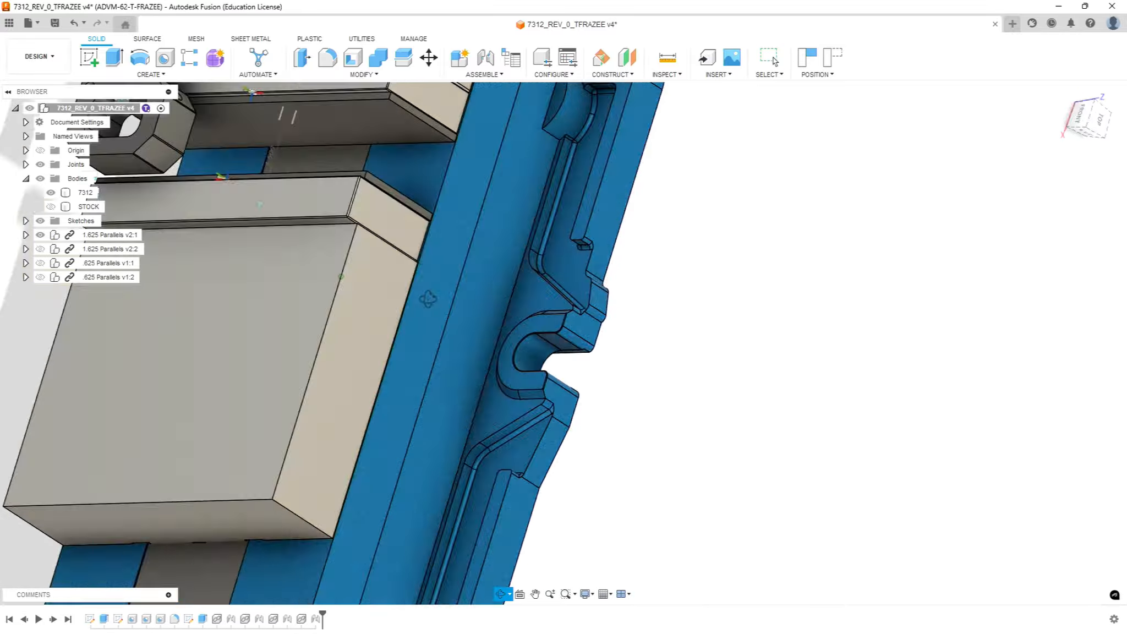
Show the hidden STOCK body around the 7312 part in the vise
drag(427, 299, 543, 273)
shift+middle_drag(543, 272, 510, 310)
scroll(408, 317, down, 5)
scroll(181, 293, up, 4)
click(50, 207)
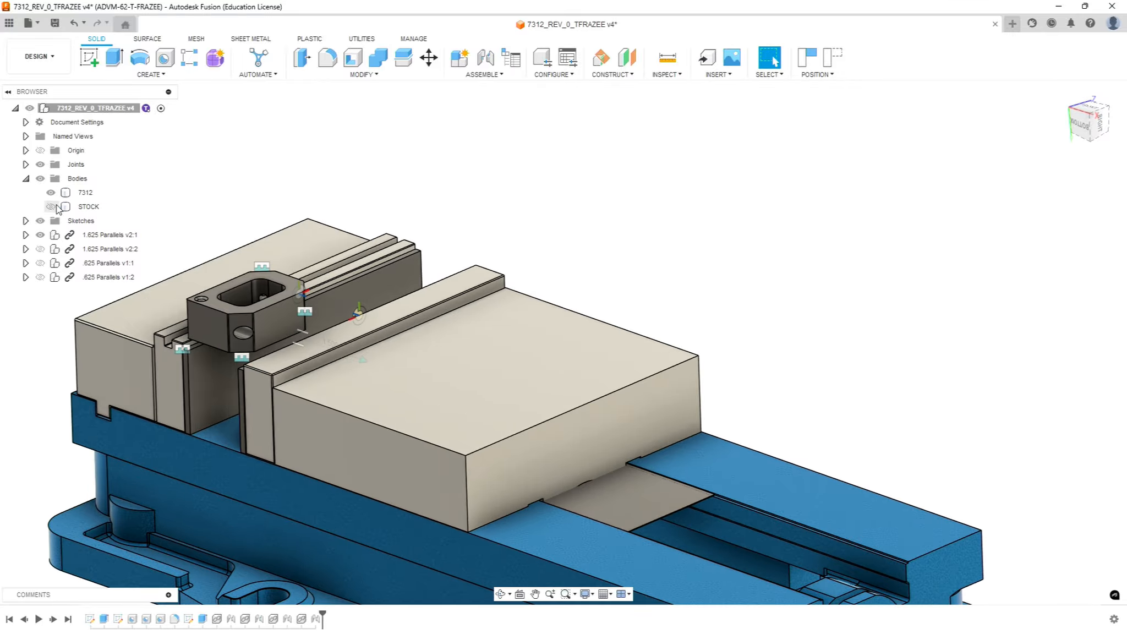
scroll(199, 358, down, 2)
scroll(96, 339, up, 3)
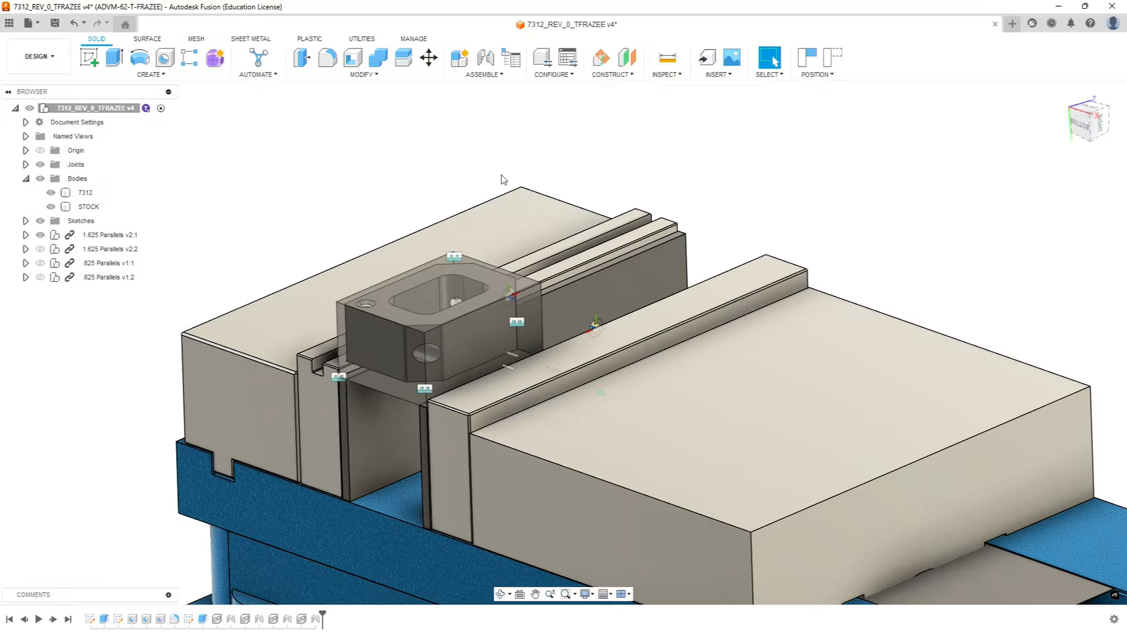
click(26, 179)
click(25, 179)
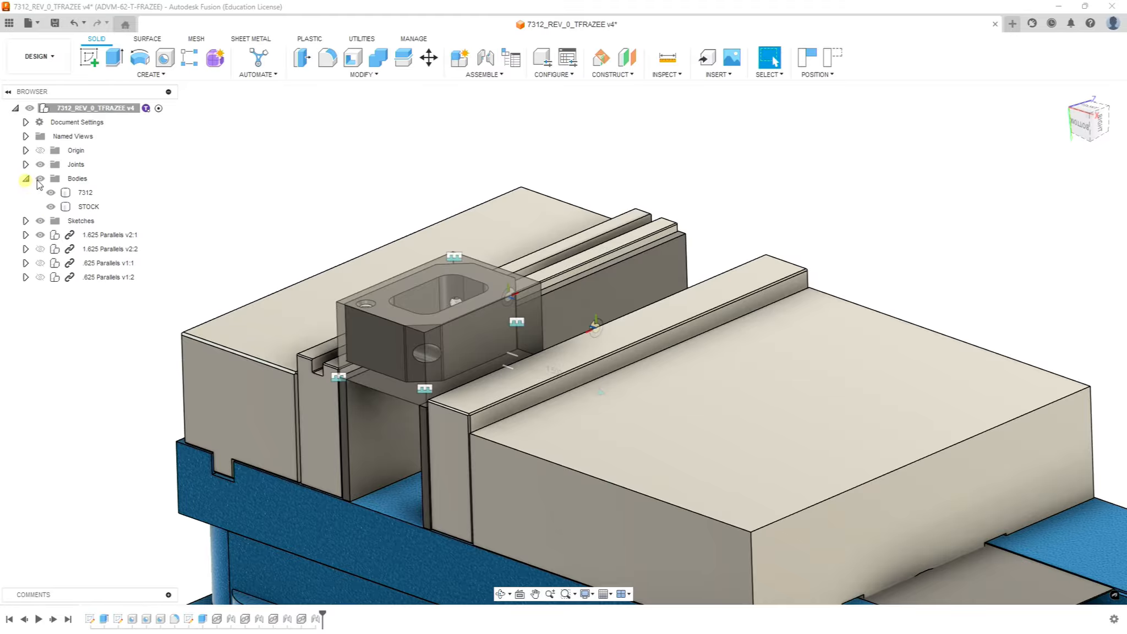
Switch to the Manufacture workspace and start a new milling setup
click(39, 56)
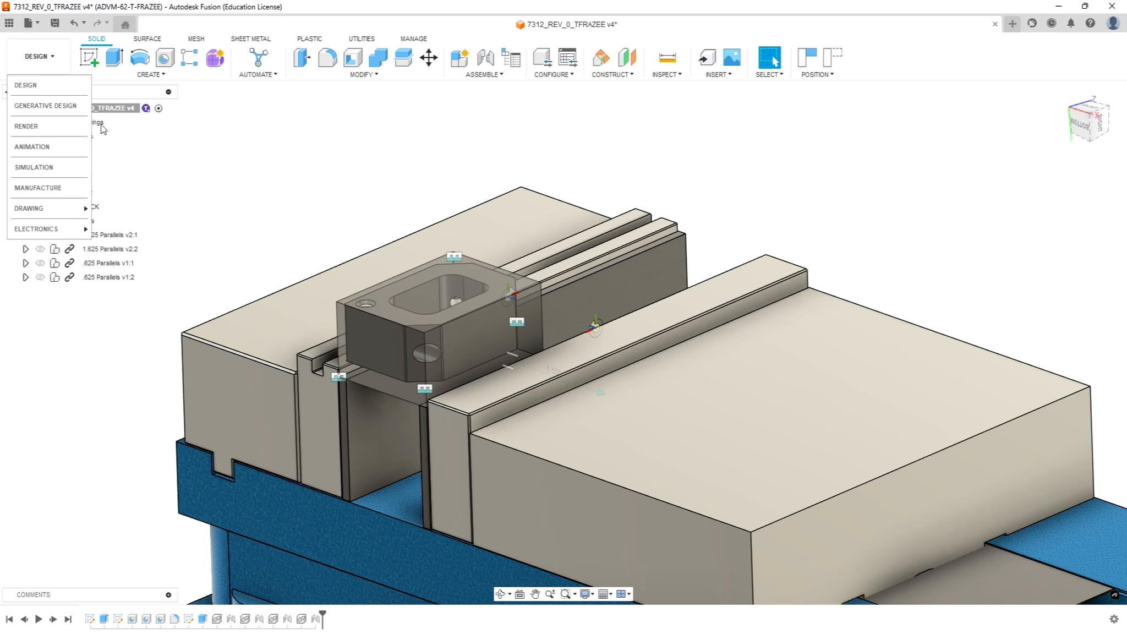
click(34, 186)
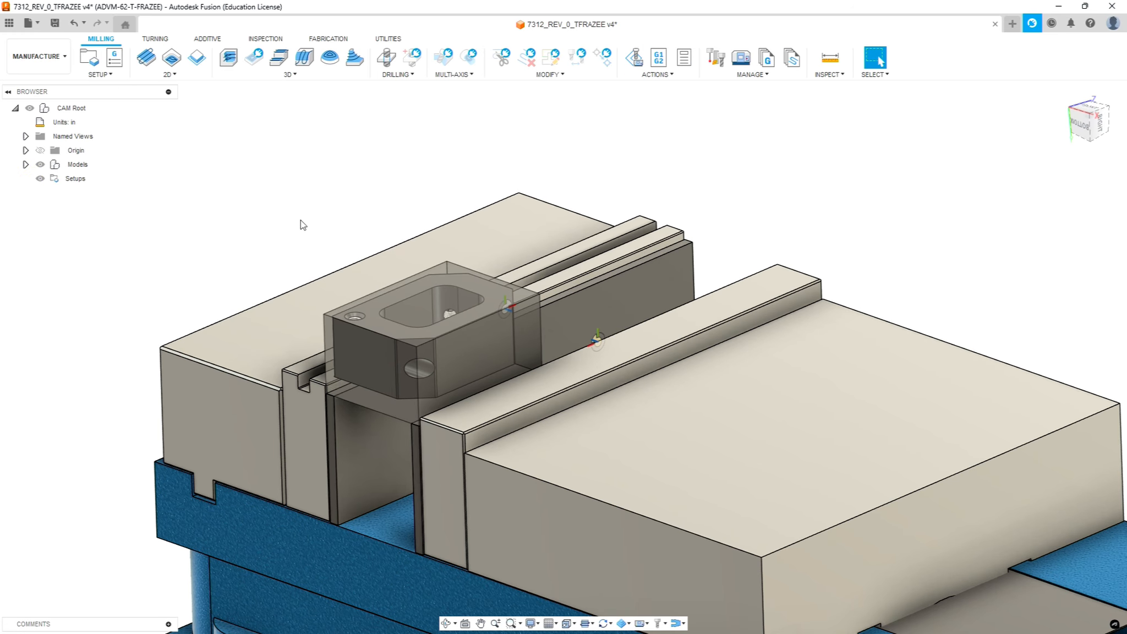
scroll(155, 301, up, 2)
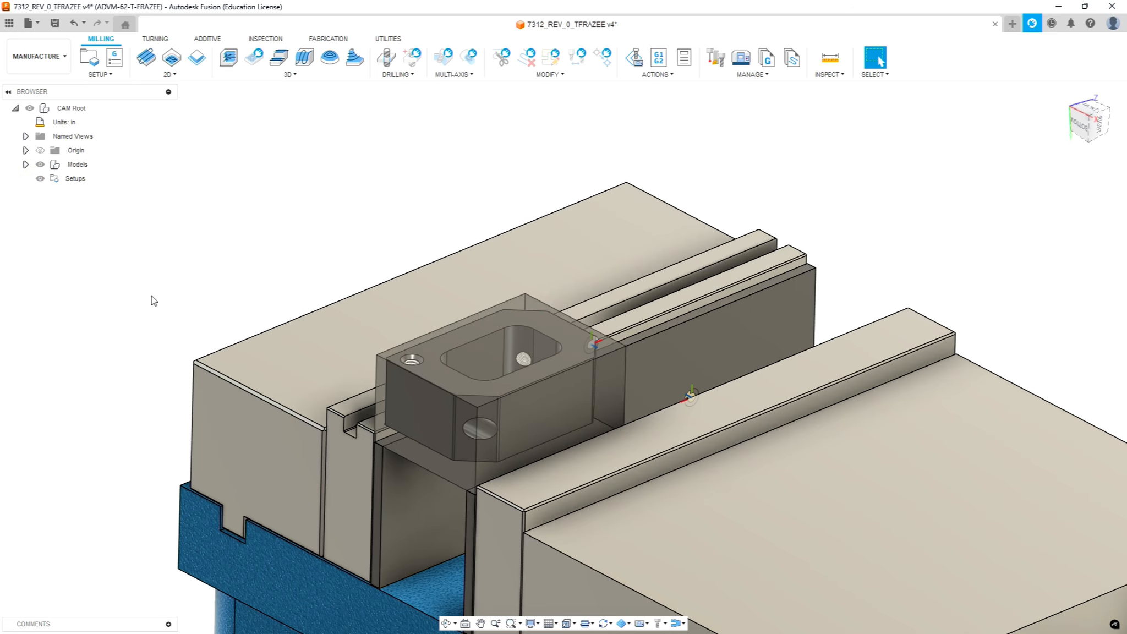
click(113, 75)
click(116, 83)
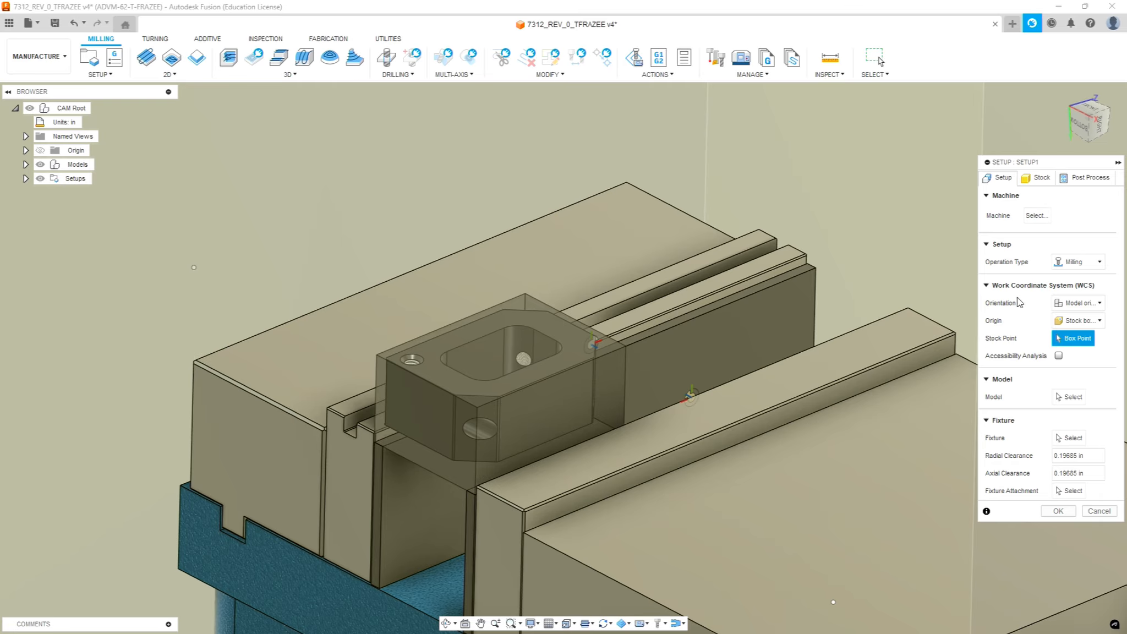
Set the setup's stock mode to From solid and choose the STOCK body as the stock solid
click(1042, 179)
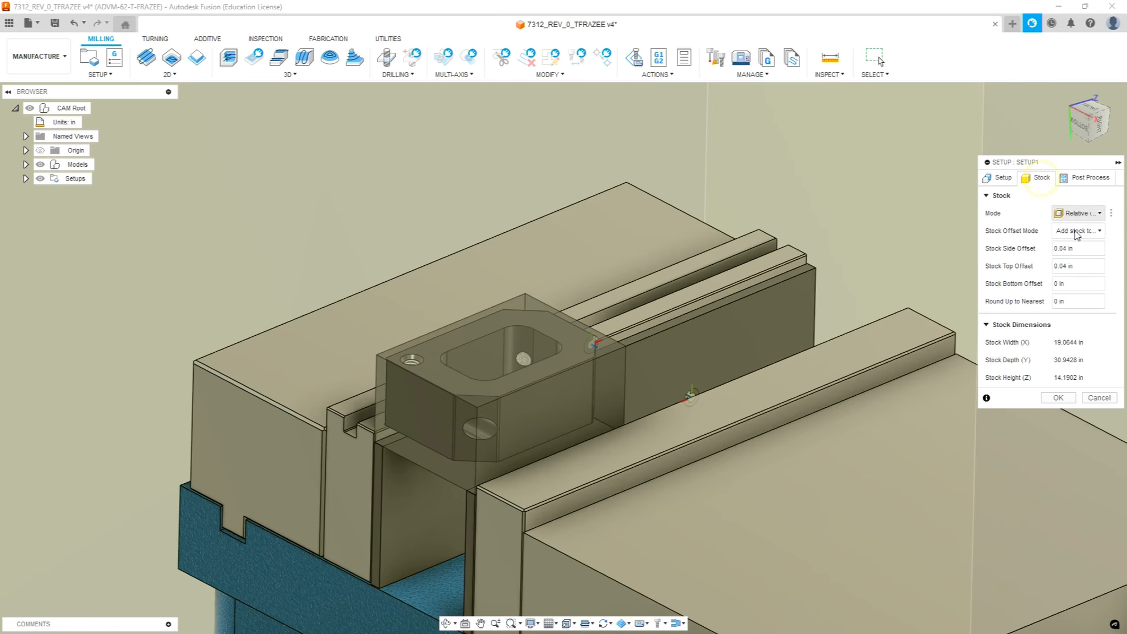
click(1099, 215)
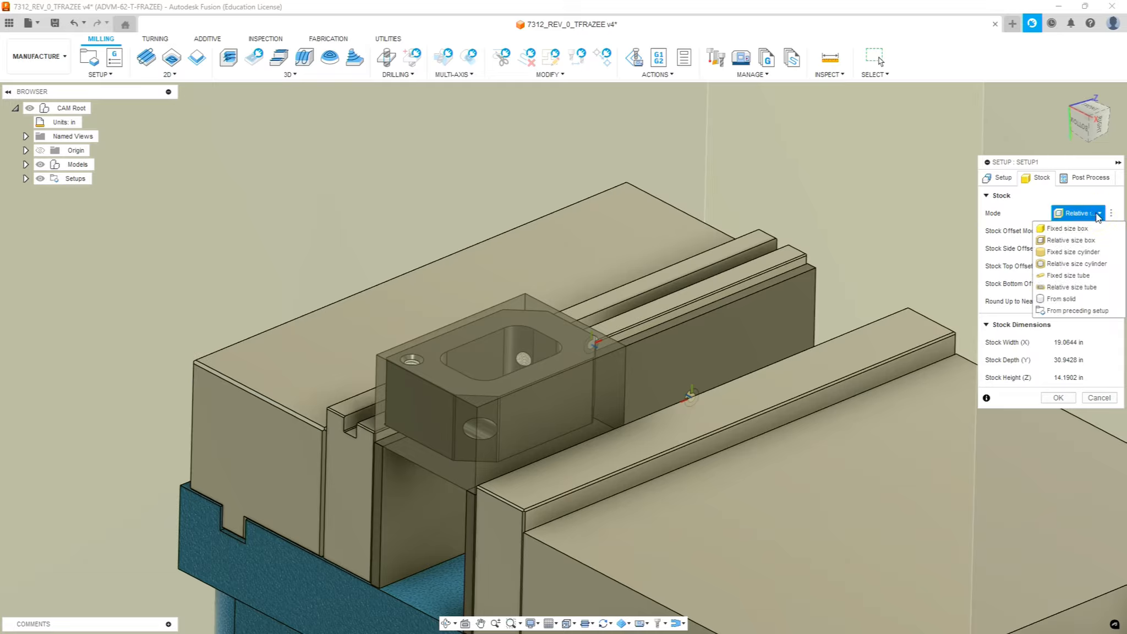
click(1060, 300)
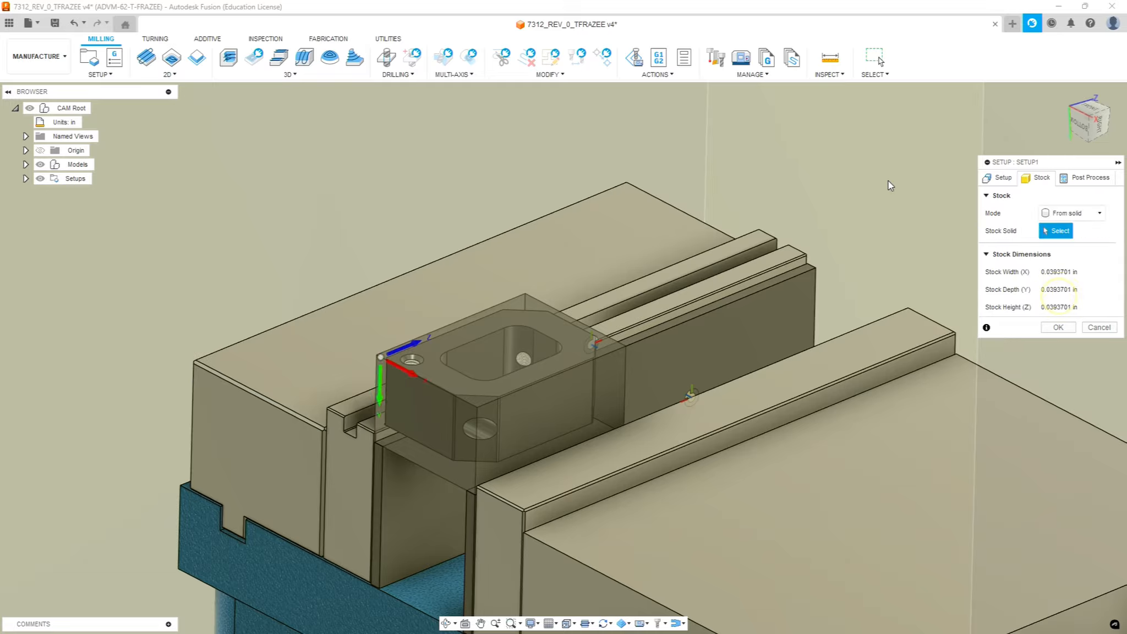
click(26, 164)
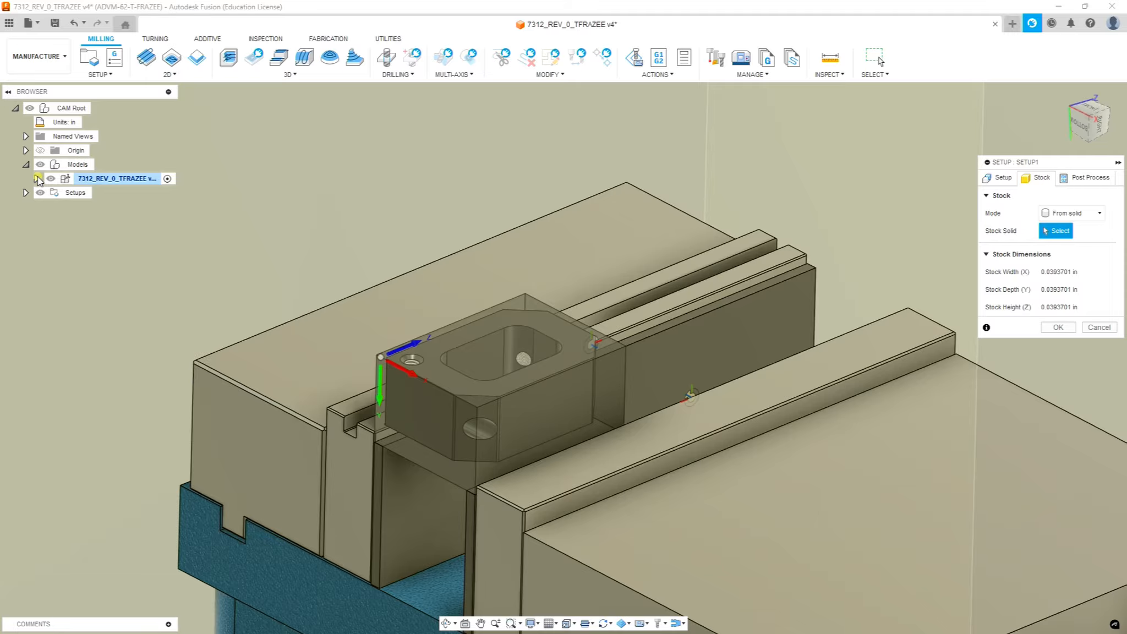
click(37, 178)
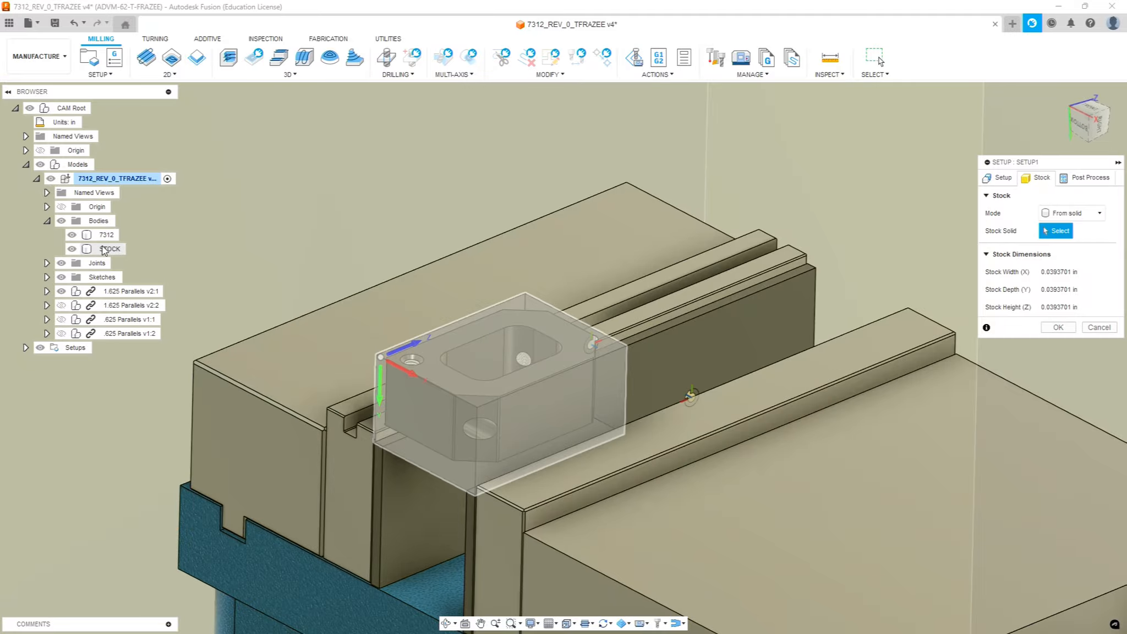
click(102, 249)
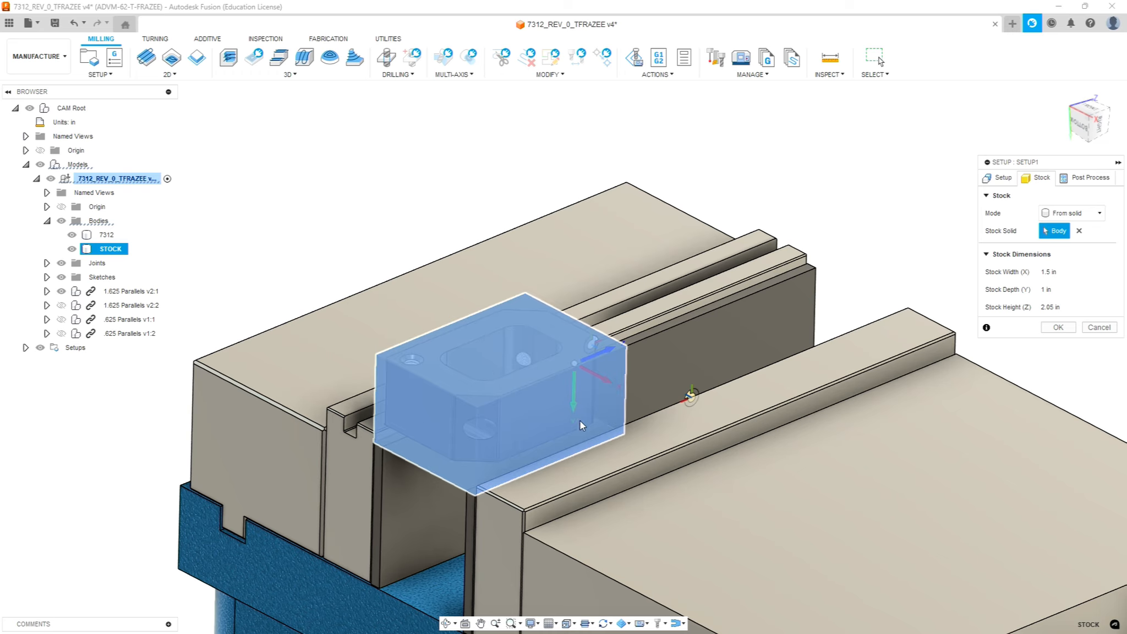
scroll(591, 475, down, 10)
scroll(591, 475, up, 10)
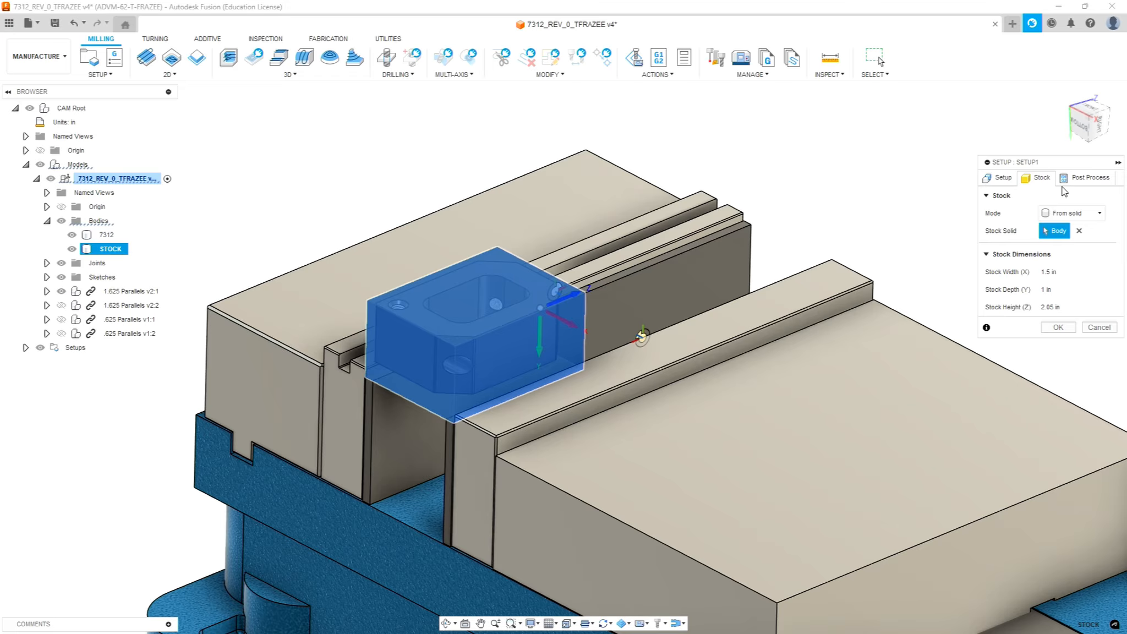
Orient the WCS by Z axis/plane & X axis, using the stock's top face for Z and its long top edge for X
click(997, 180)
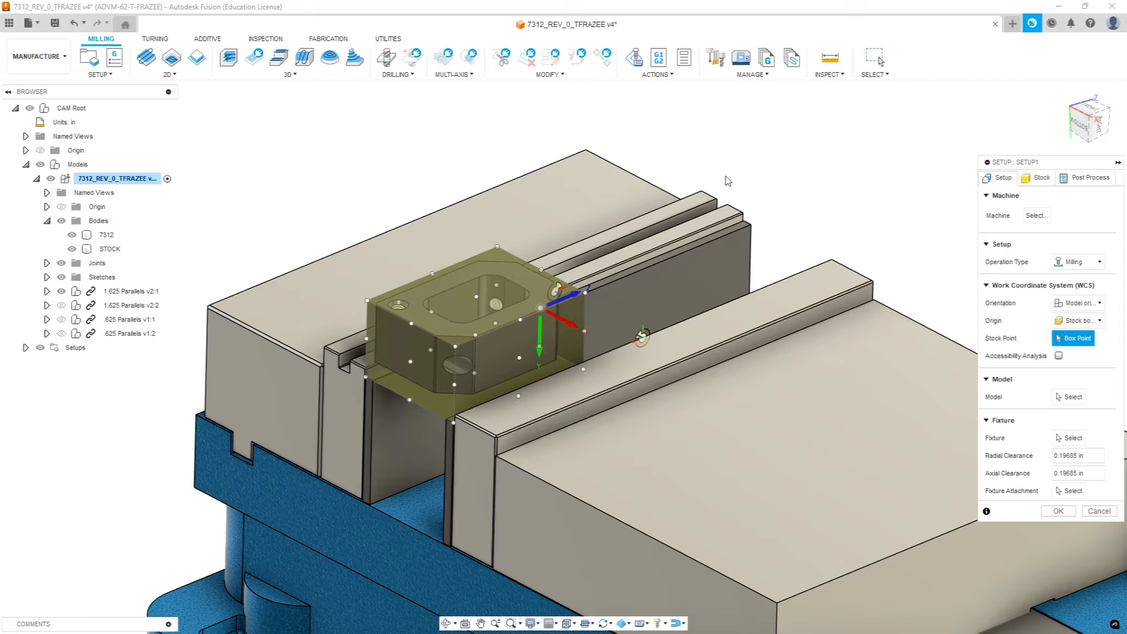
click(1092, 304)
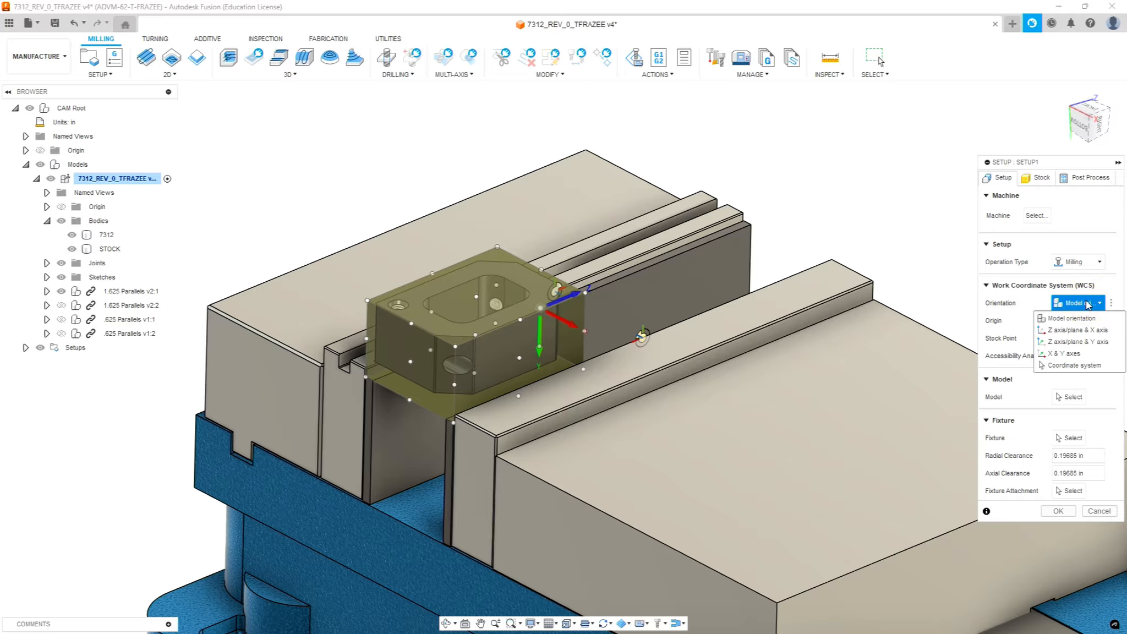
click(1078, 330)
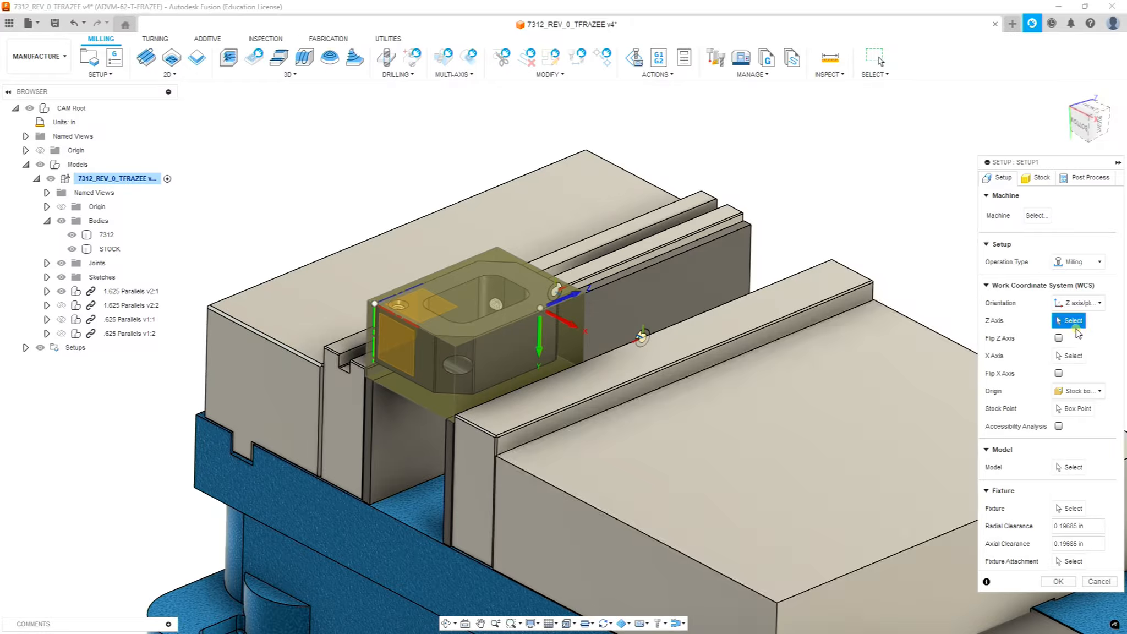
click(448, 295)
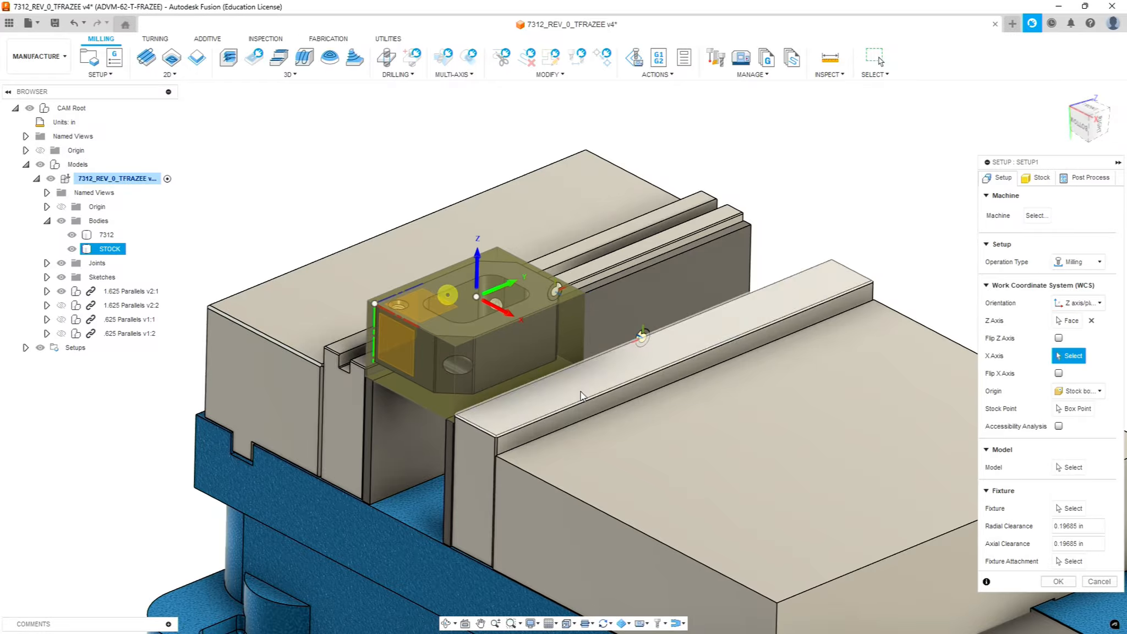
click(551, 312)
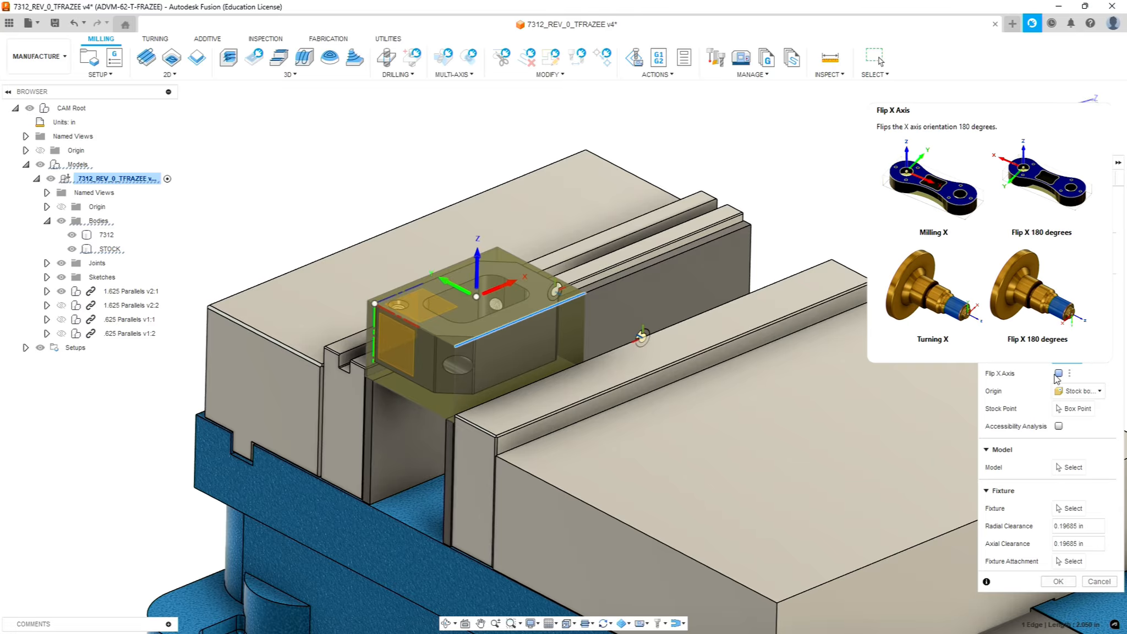
Place the WCS origin on the stock's bottom corner box point at the near end, against the fixed jaw
click(1076, 410)
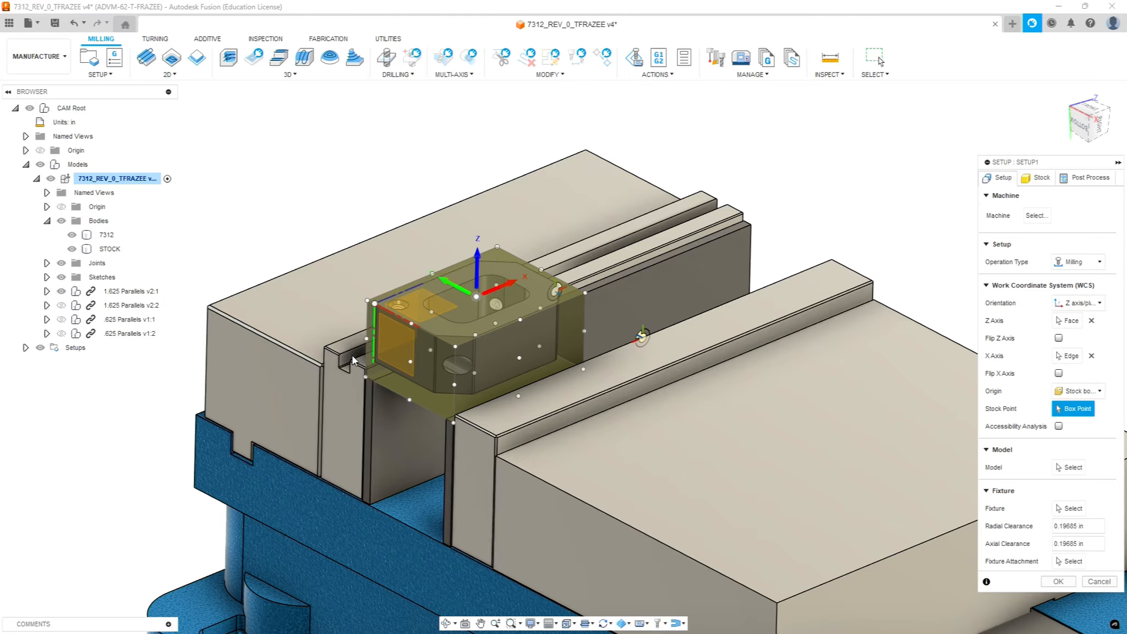
scroll(354, 363, up, 3)
click(369, 380)
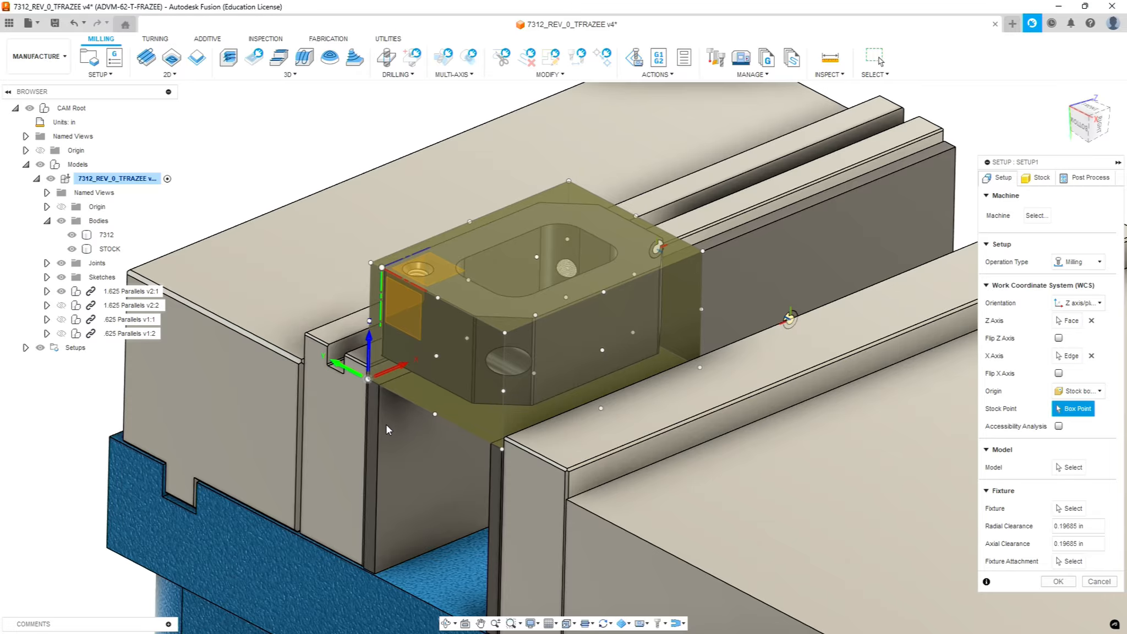
scroll(385, 418, down, 5)
scroll(379, 385, up, 3)
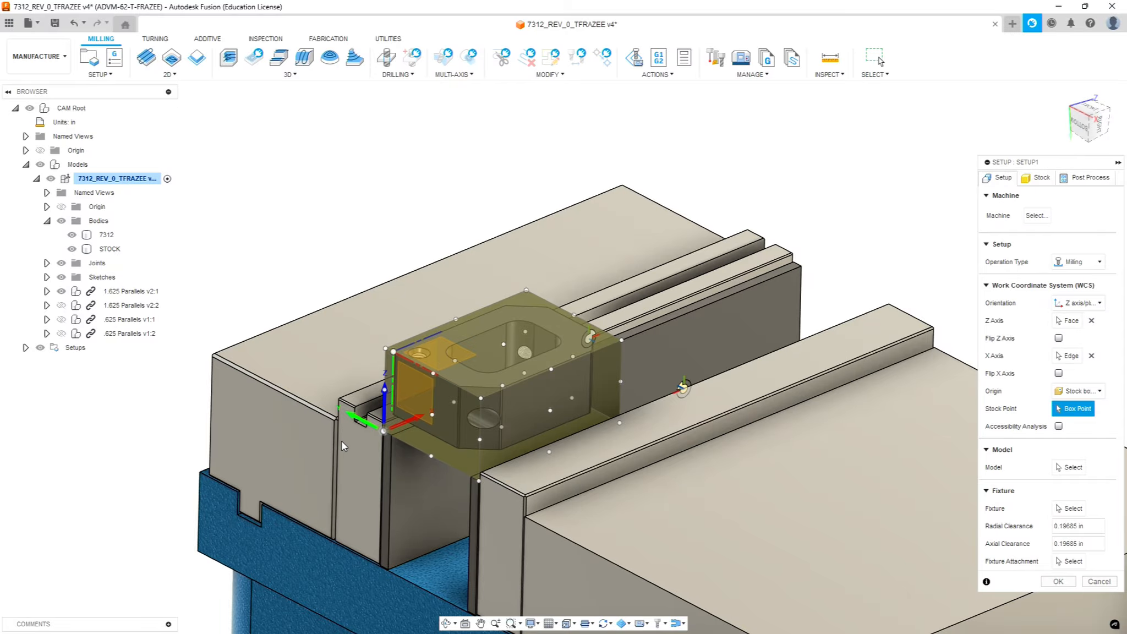
scroll(344, 438, up, 2)
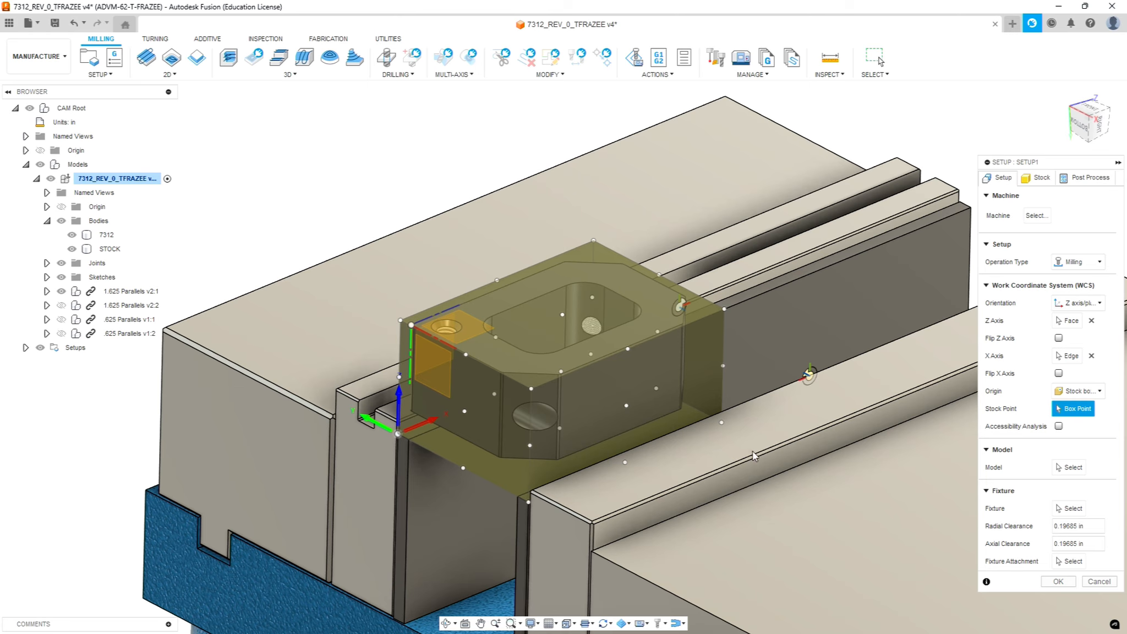
scroll(741, 416, down, 5)
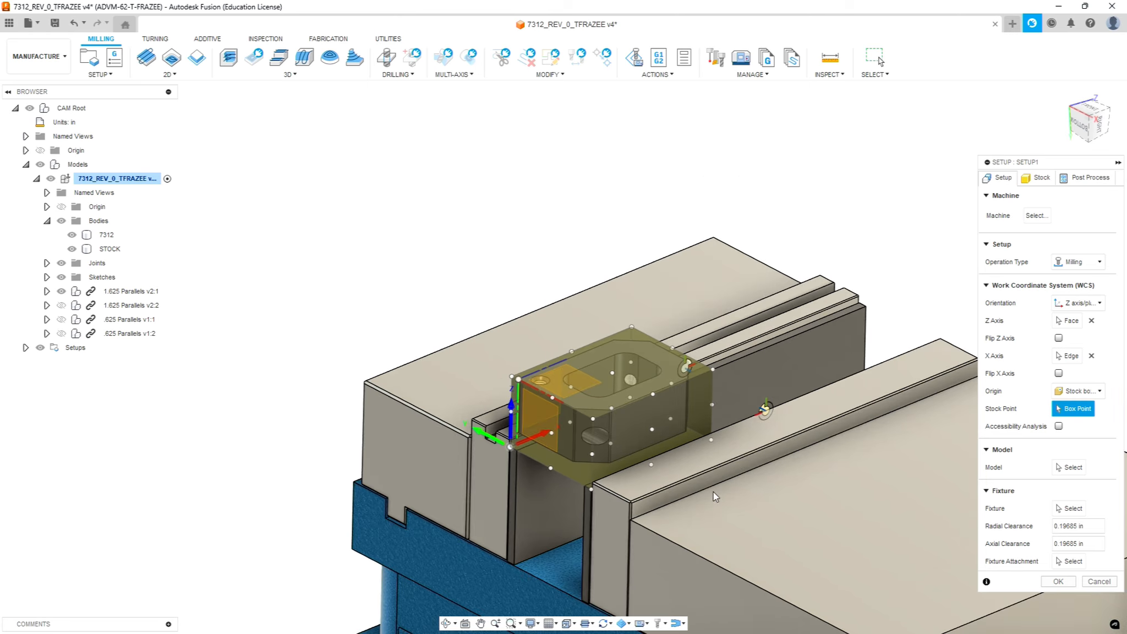
scroll(732, 491, up, 3)
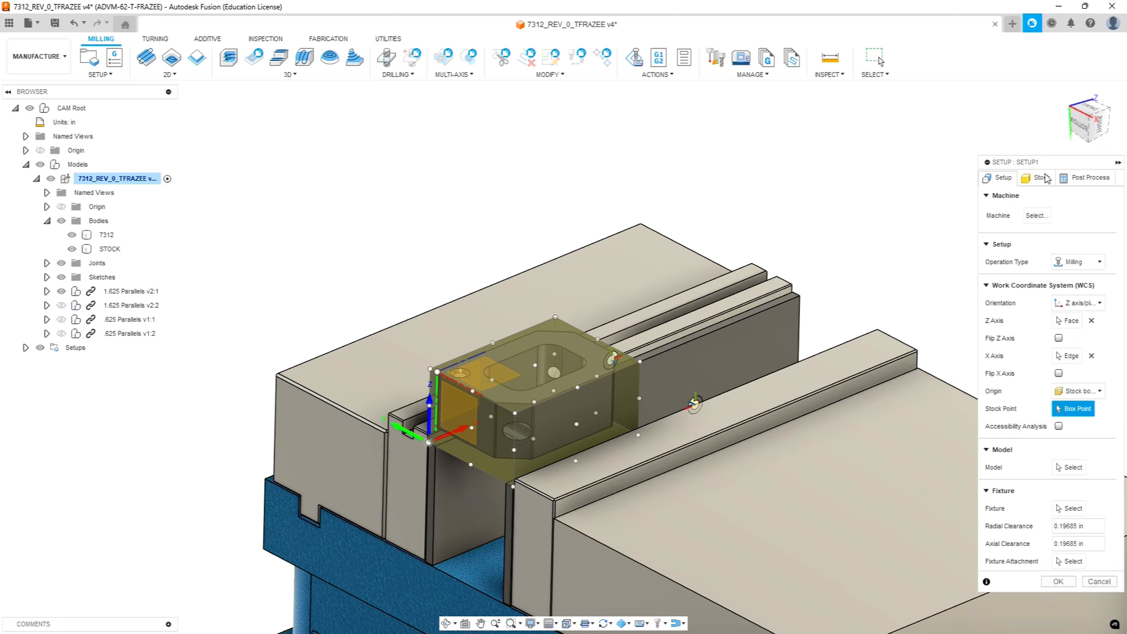
Set the setup's post-process program number to 73121 and the program comment to OP1
drag(1066, 161, 1011, 125)
click(1035, 142)
drag(1029, 178, 969, 178)
text(73121)
click(1025, 196)
text(OP1)
drag(1015, 237, 964, 236)
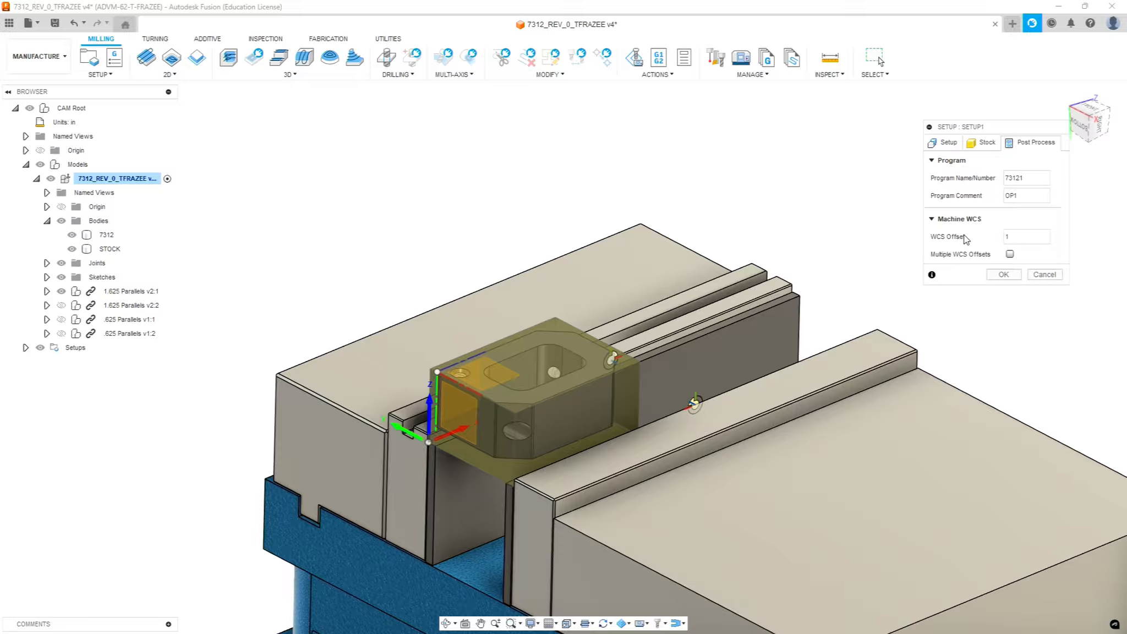
Assign the 7312 body as the setup's model and accept the setup
click(1004, 275)
click(682, 335)
click(1016, 433)
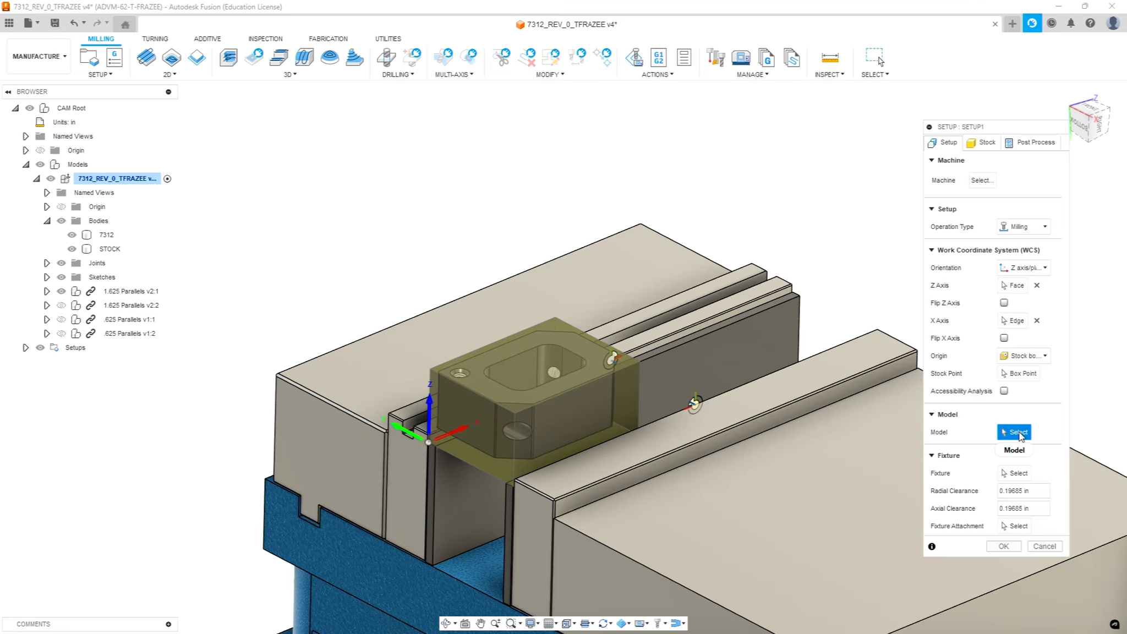
click(106, 235)
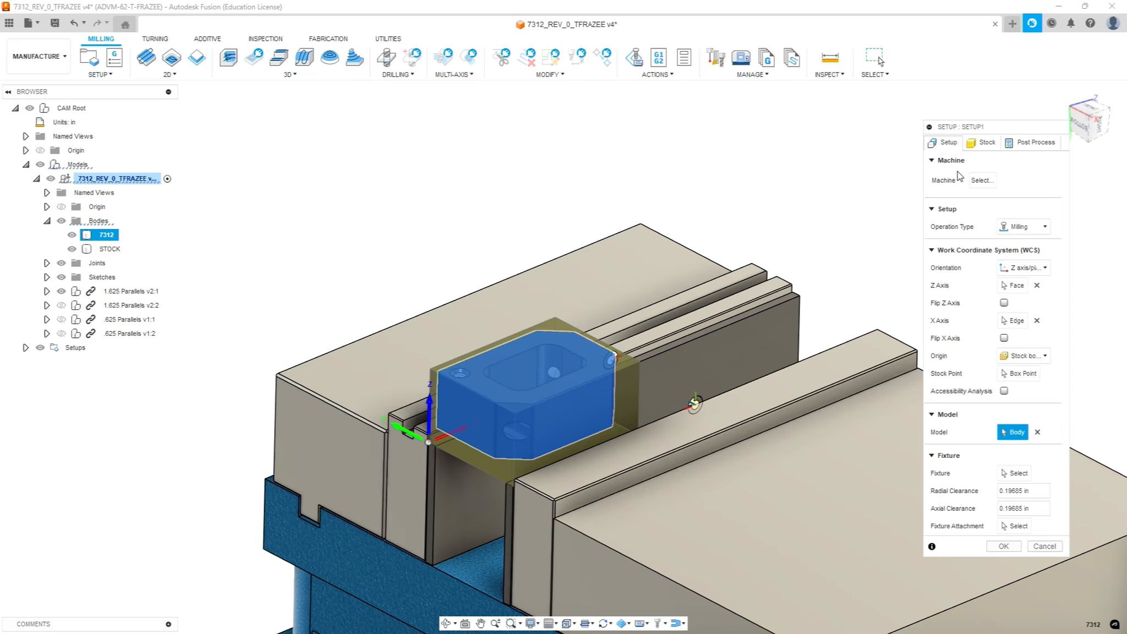
click(1035, 142)
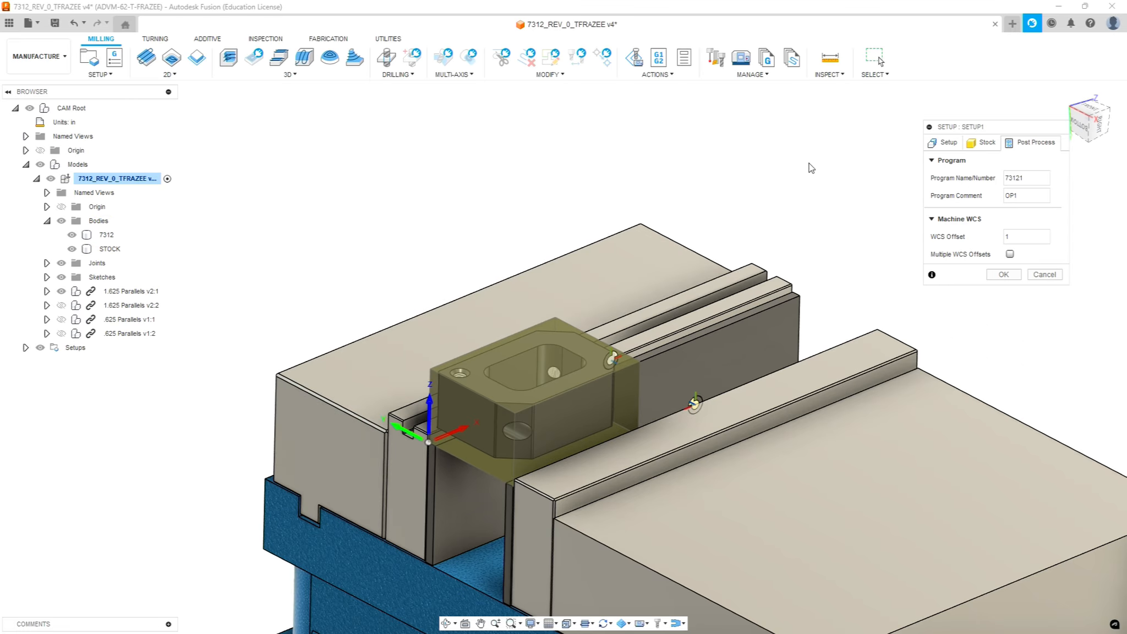
click(1004, 274)
Rename the new setup as OP1
click(101, 362)
text(OP)
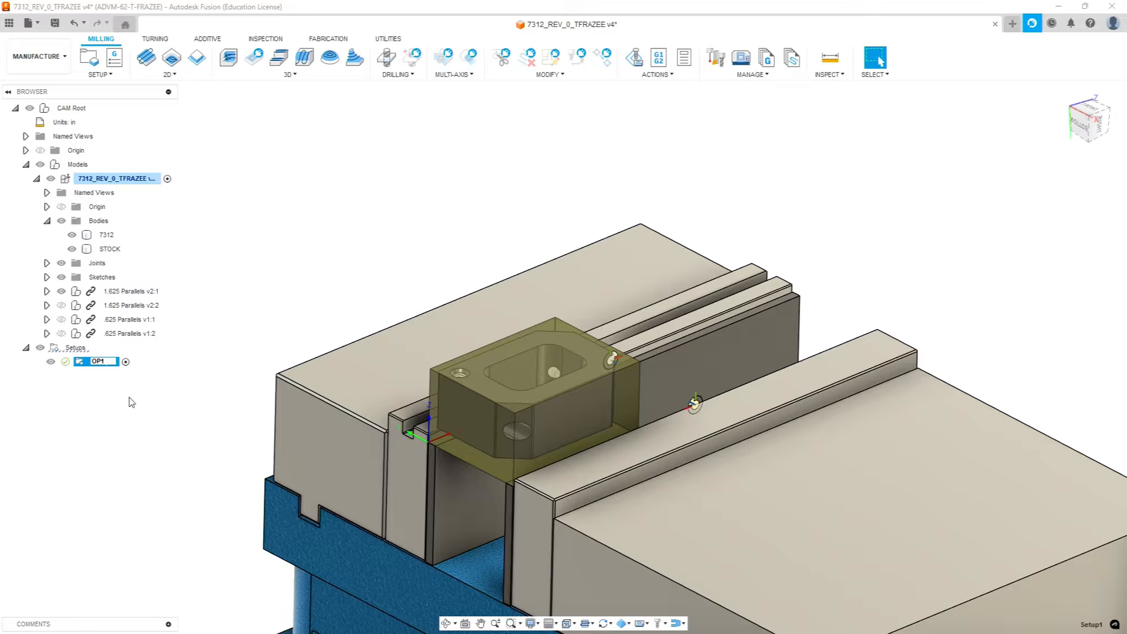
text(1)
key(Return)
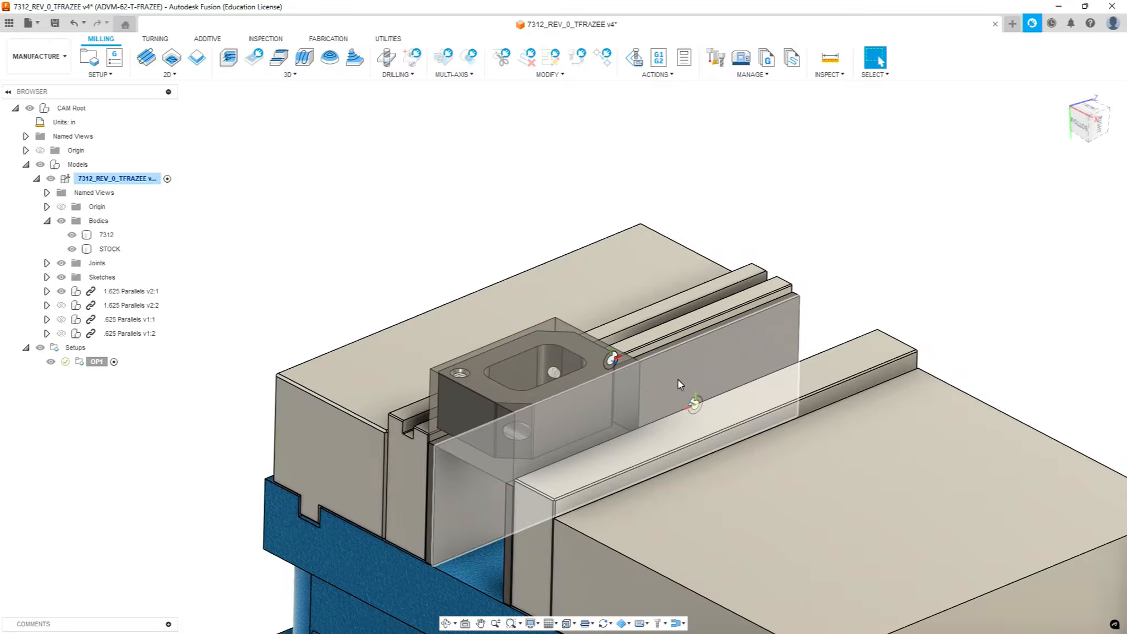
Start a Face operation in OP1 with tool 1, the 3" face mill from the Sierra_VF1_aluminum_2025_REV_3 library
scroll(266, 338, up, 2)
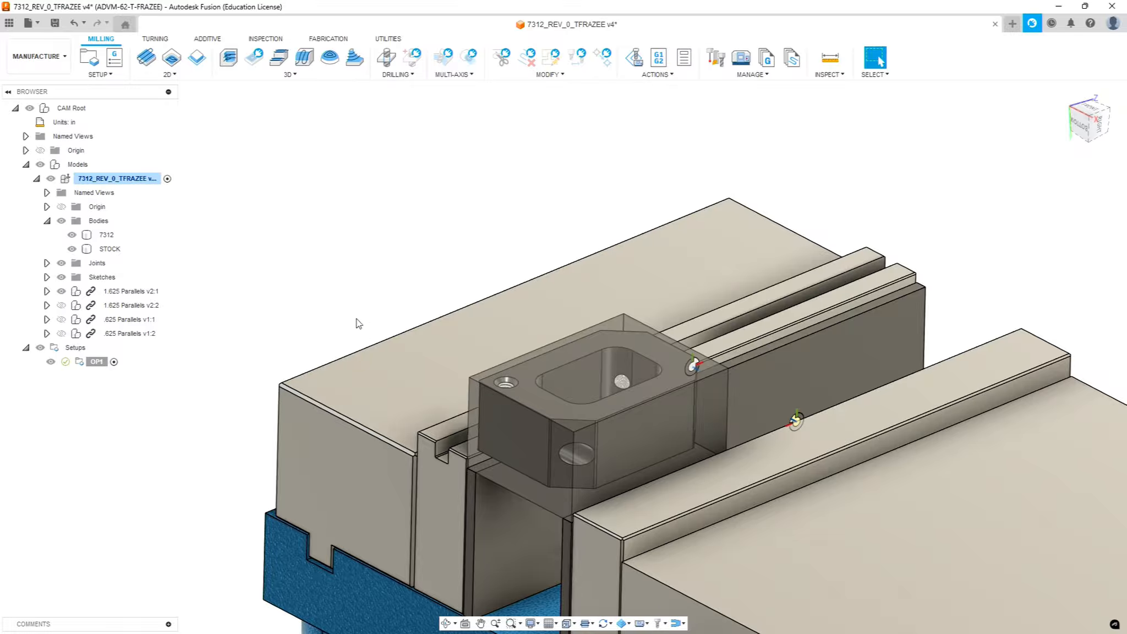
click(152, 65)
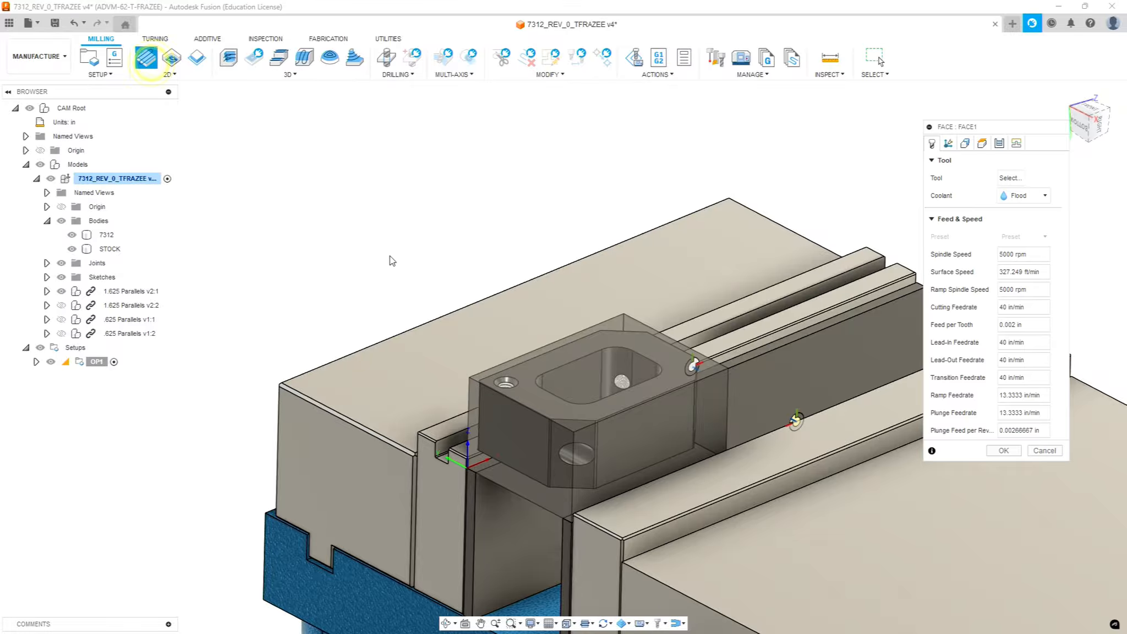
click(1016, 176)
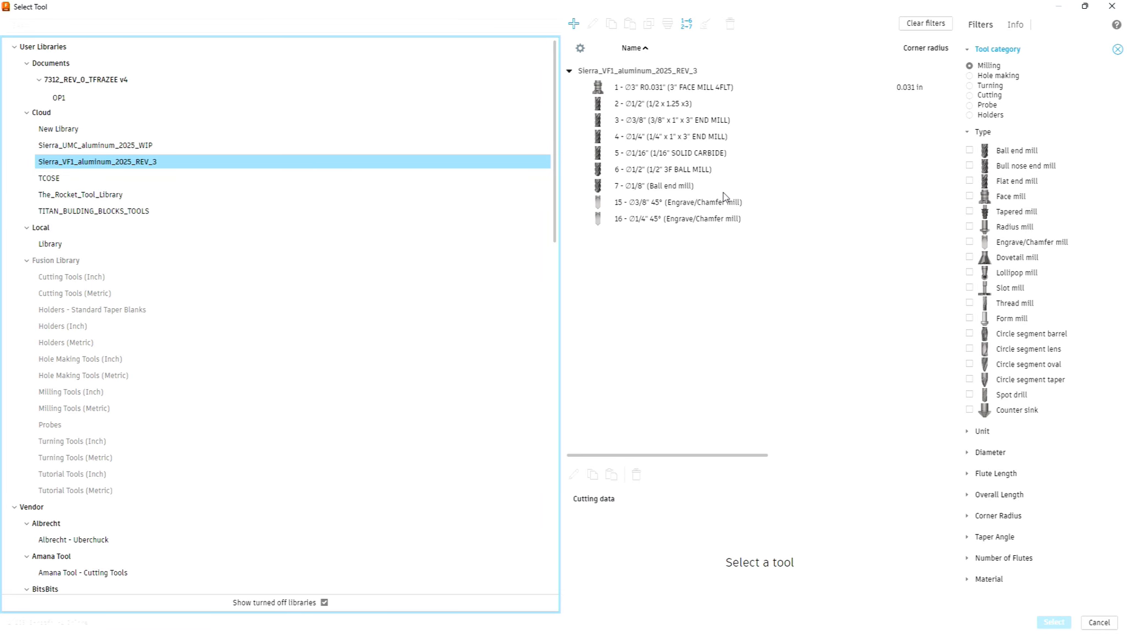
click(653, 87)
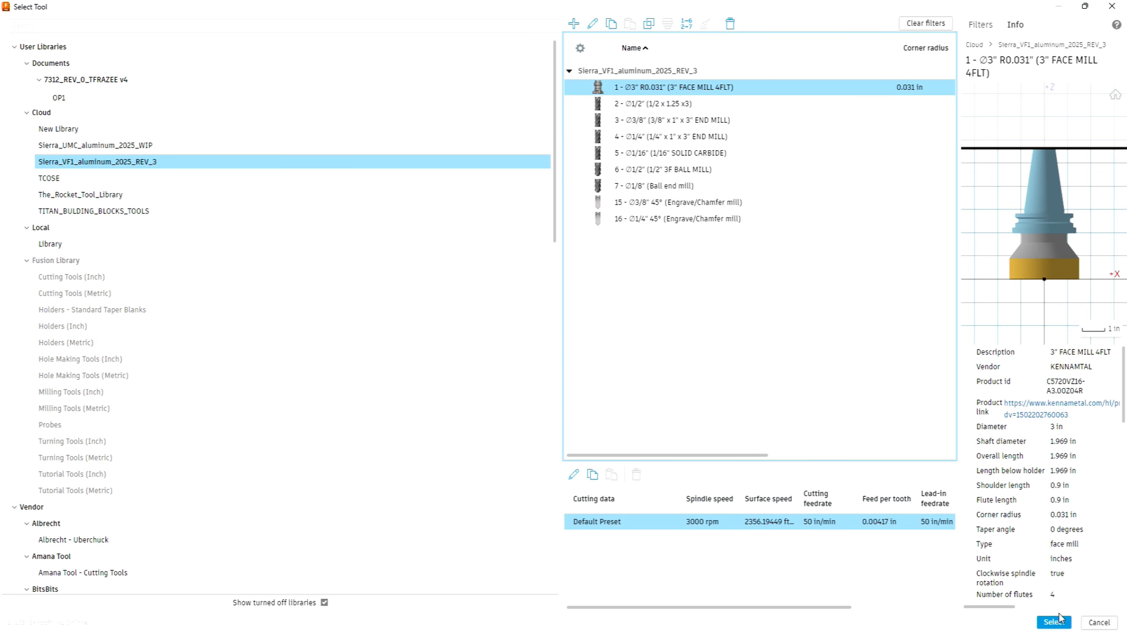
click(1054, 622)
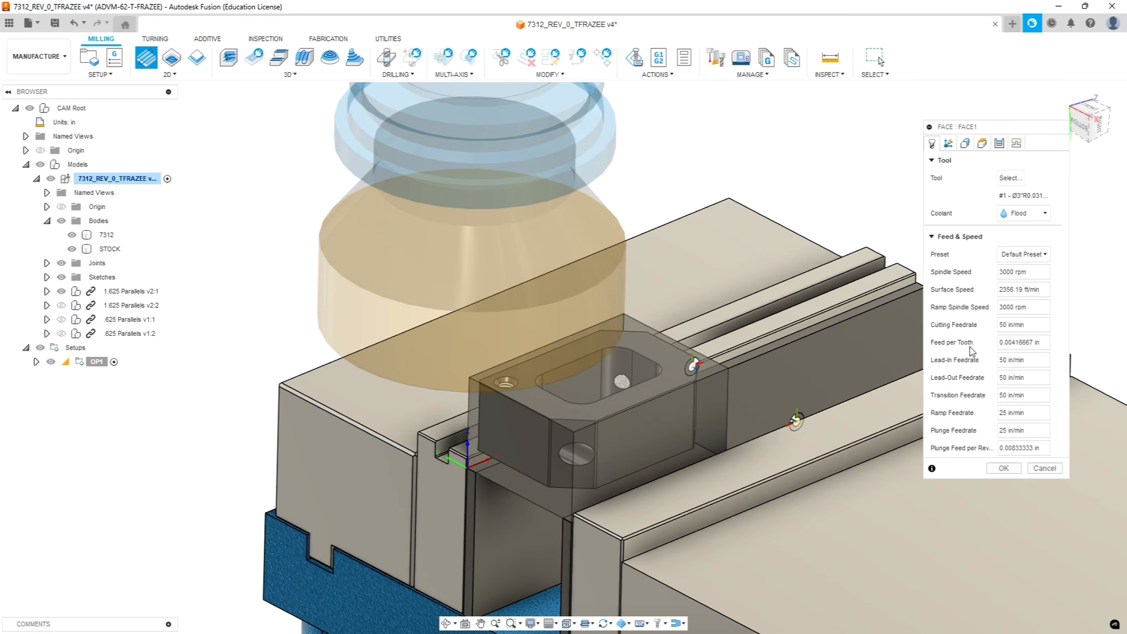
Examine the facing operation's stock contour, height levels and pass settings against the part in the vise
click(965, 143)
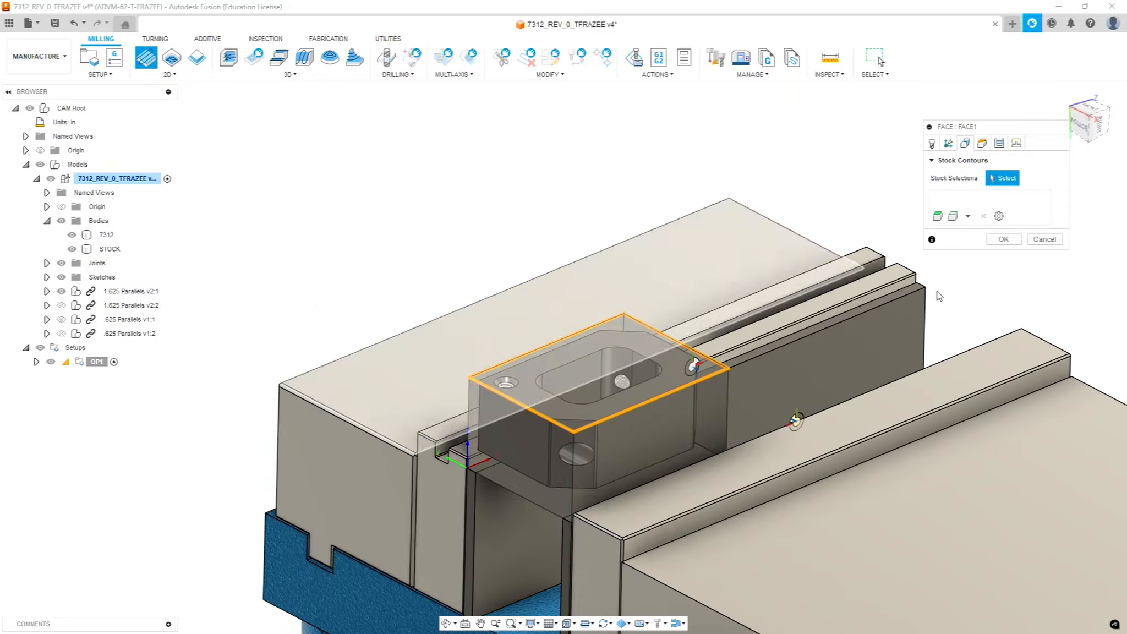
click(982, 144)
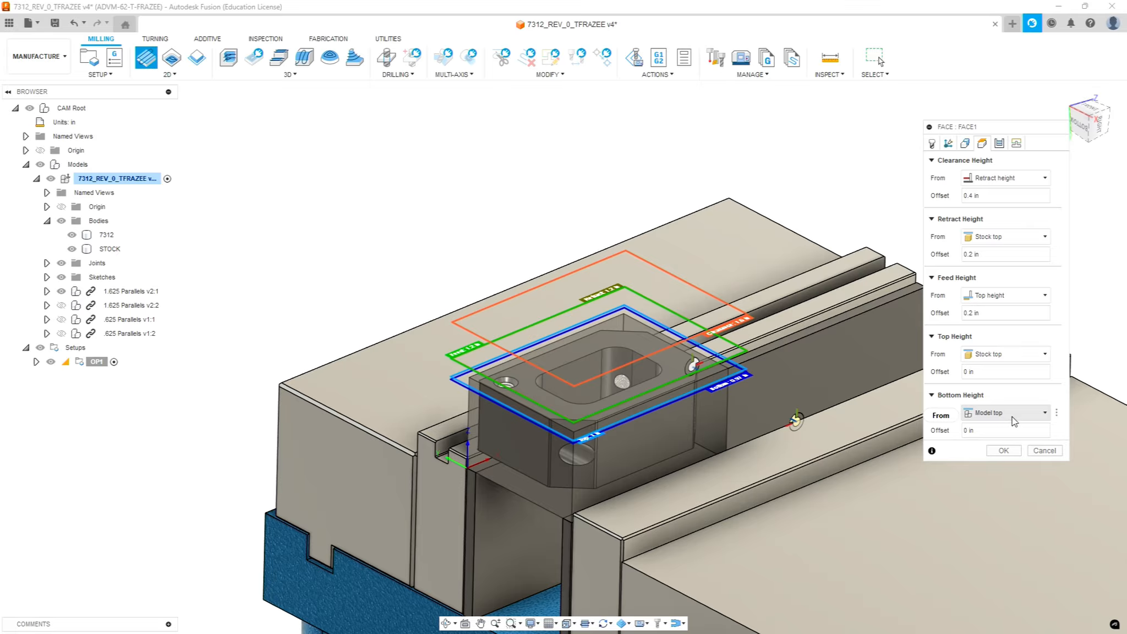
scroll(573, 430, up, 5)
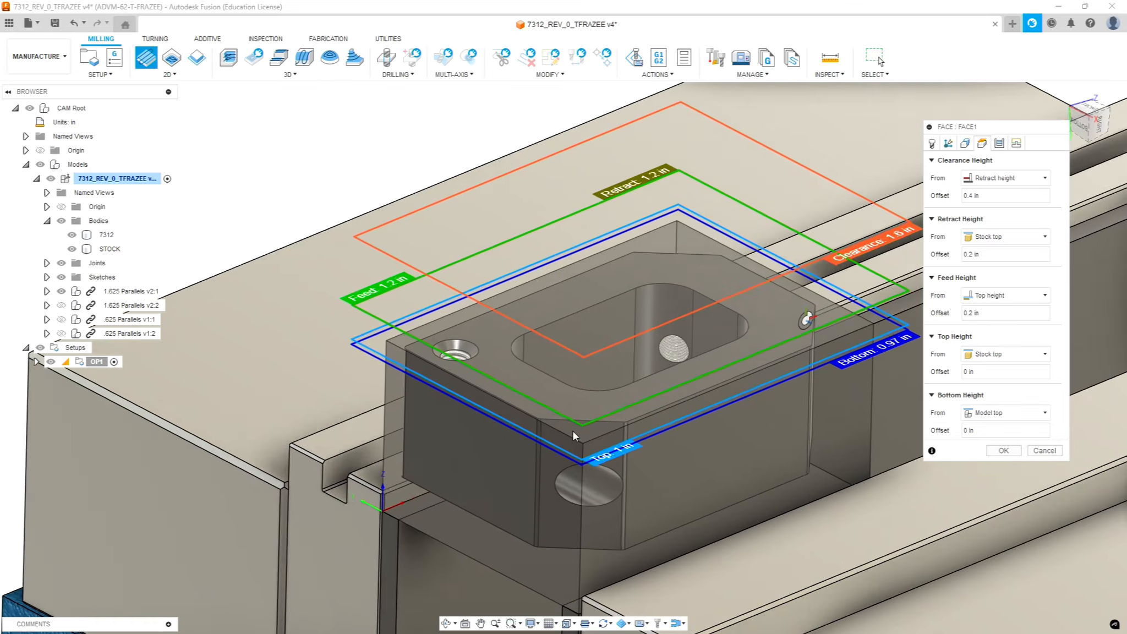
mouse_move(641, 384)
shift+middle_down()
mouse_move(641, 344)
mouse_move(645, 379)
shift+middle_up()
scroll(680, 428, down, 8)
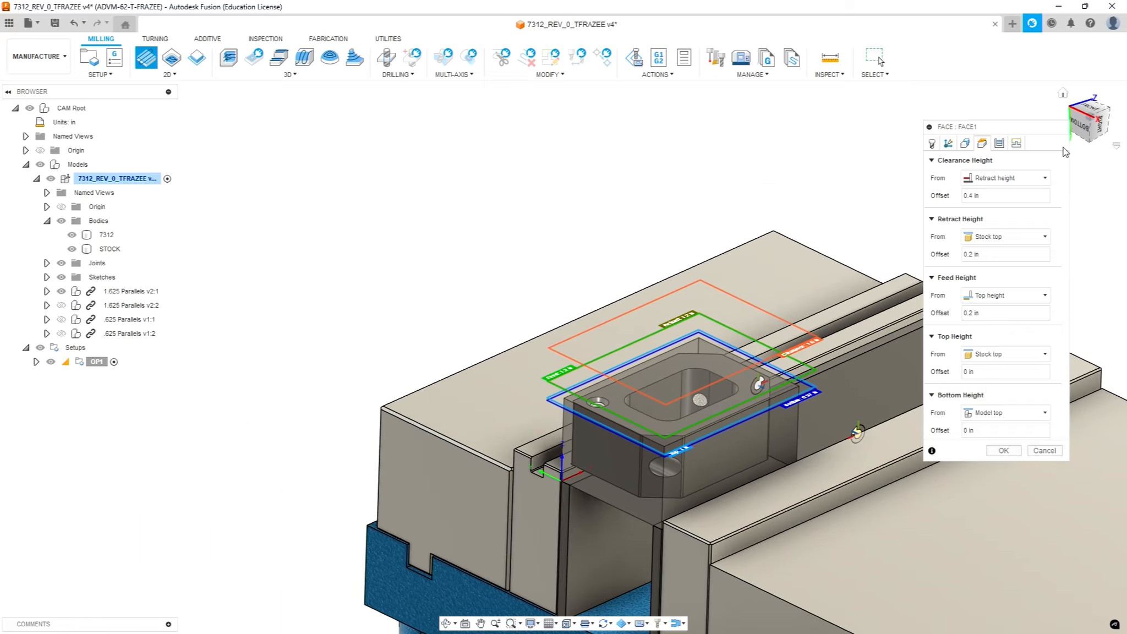
click(999, 143)
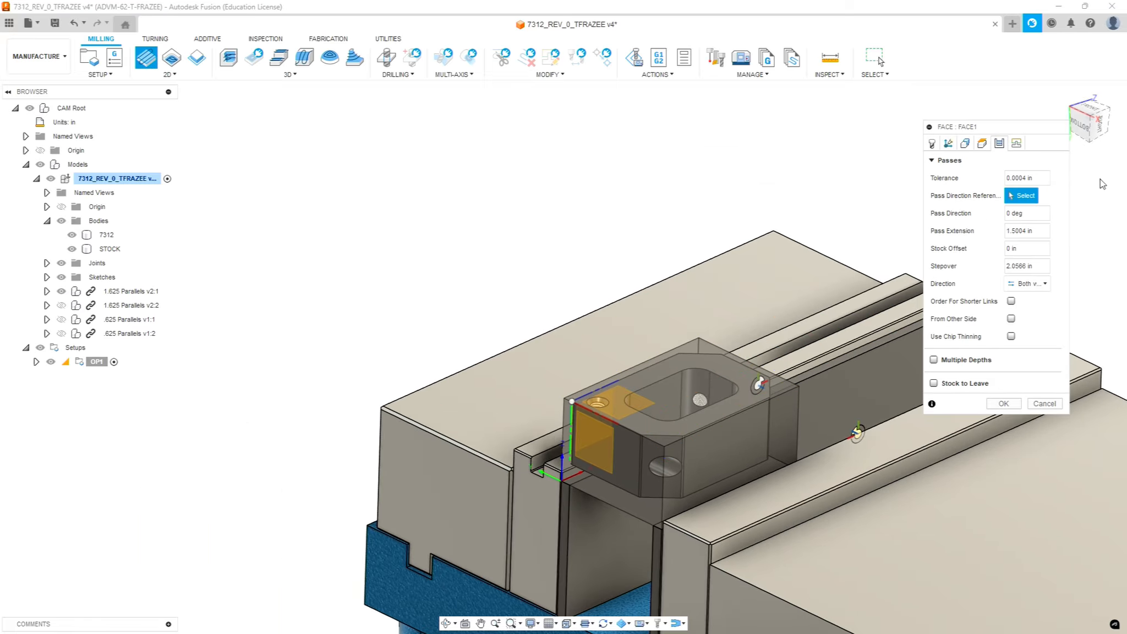
scroll(670, 361, up, 2)
middle_drag(670, 361, 546, 298)
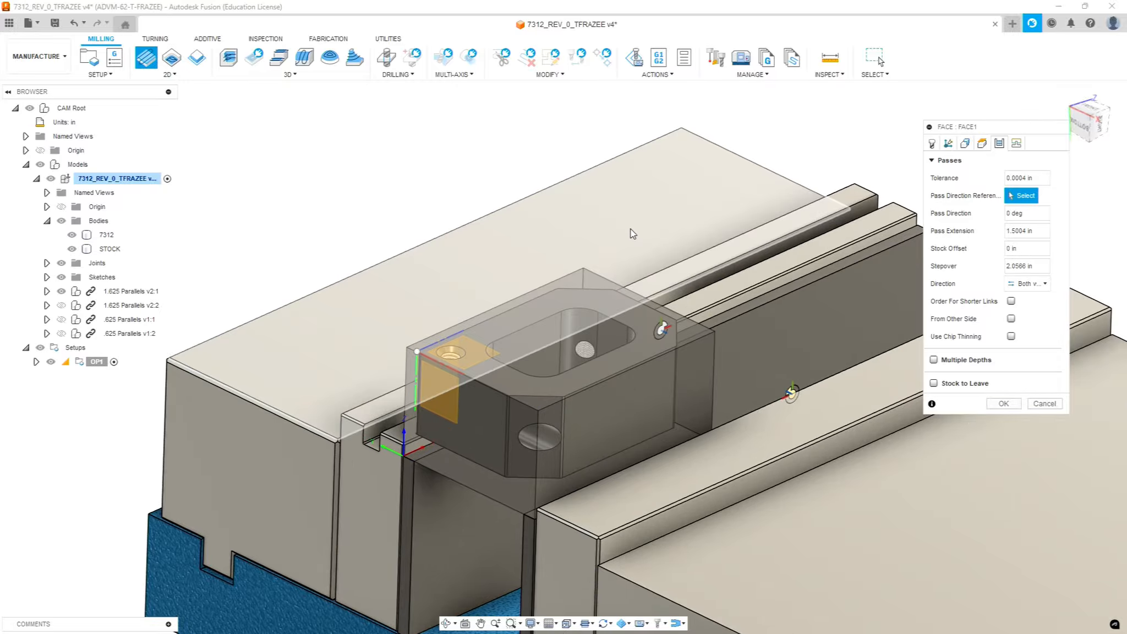
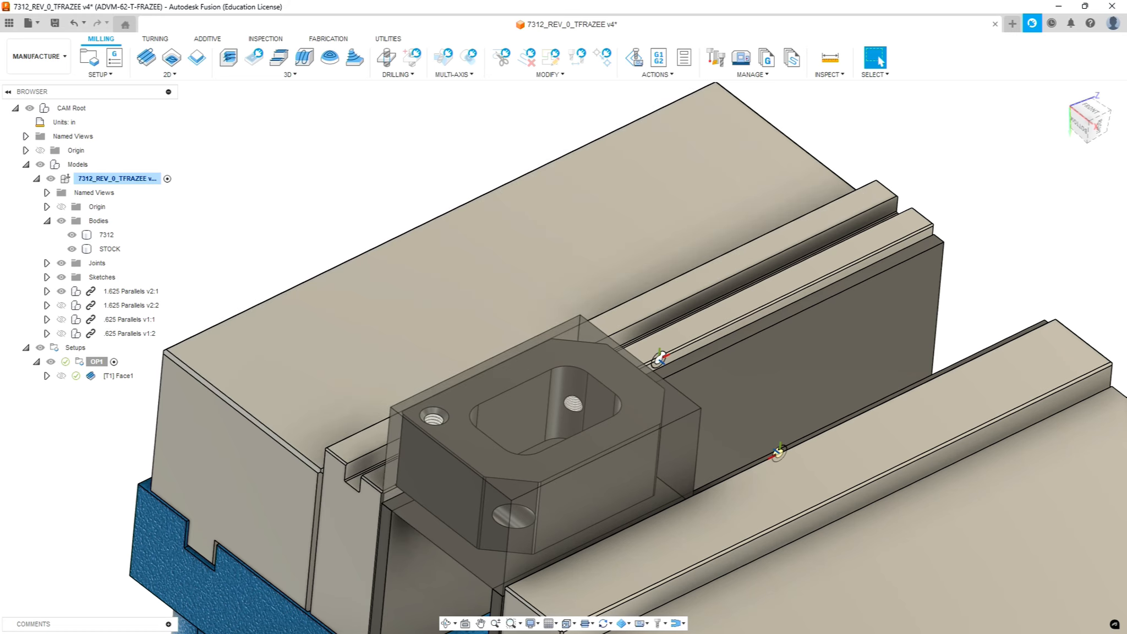
Hide the STOCK body so only the 7312 part is shown in the vise
key(alt+Tab)
click(72, 249)
scroll(433, 306, down, 2)
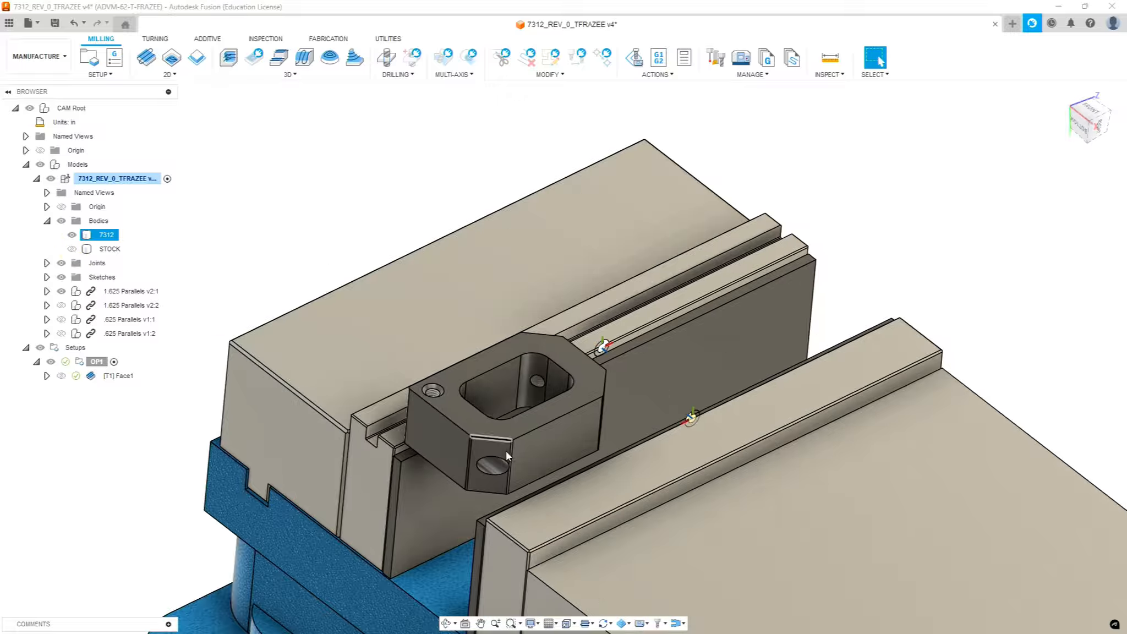
scroll(543, 518, up, 3)
shift+middle_drag(601, 445, 618, 457)
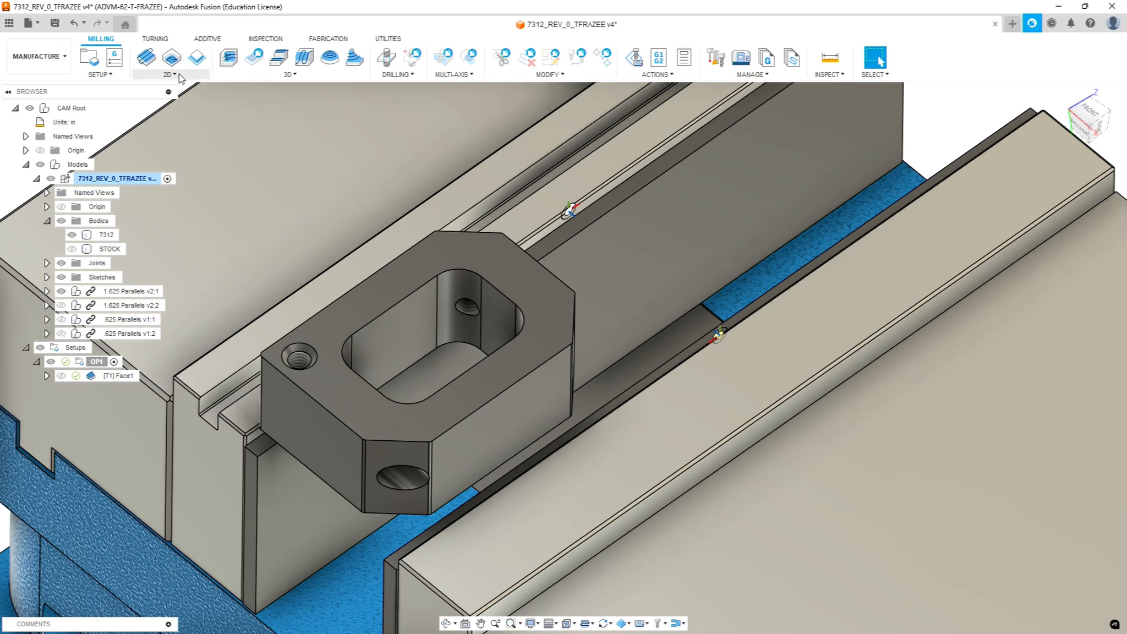
Start a 2D Pocket operation and open the Sierra_VF1_aluminum_2025_REV_3 library for its tool selection
click(174, 75)
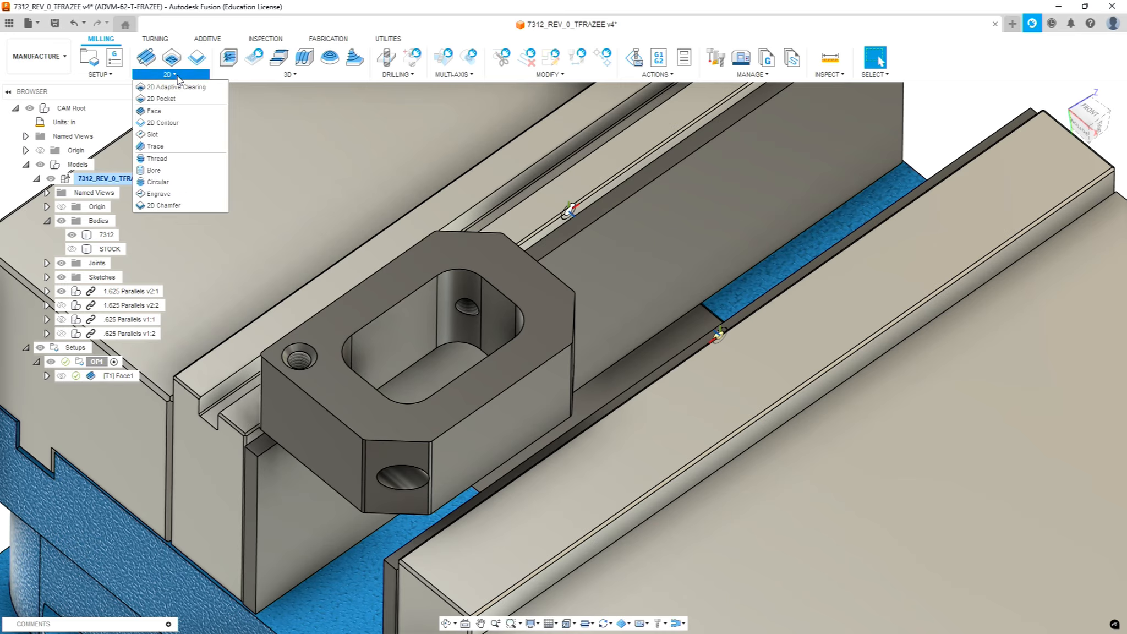
click(161, 99)
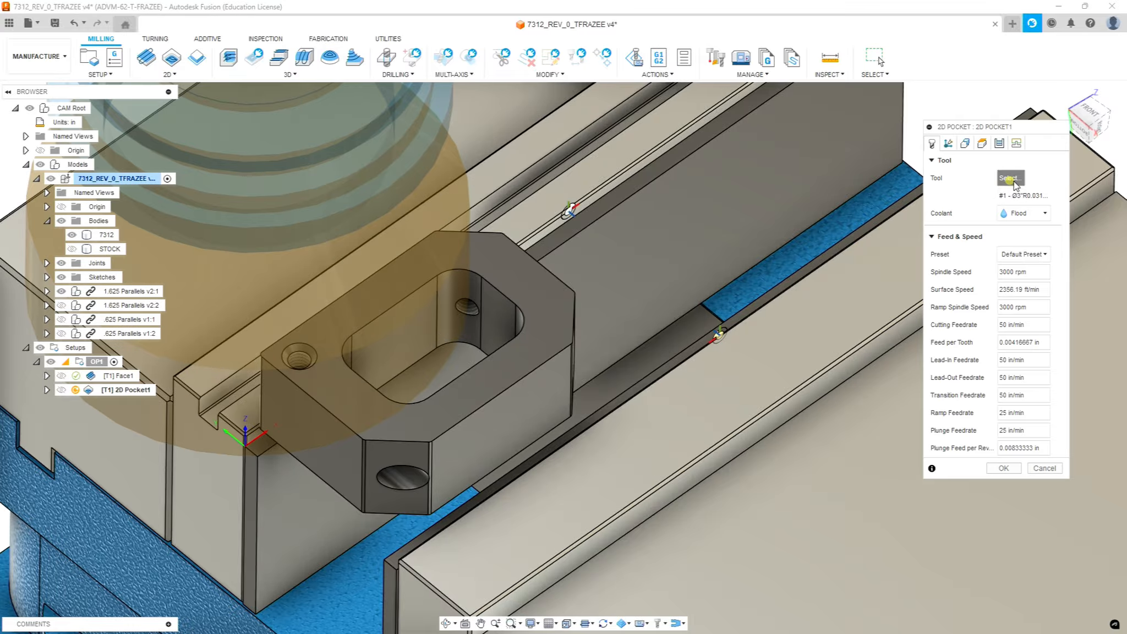
click(1010, 178)
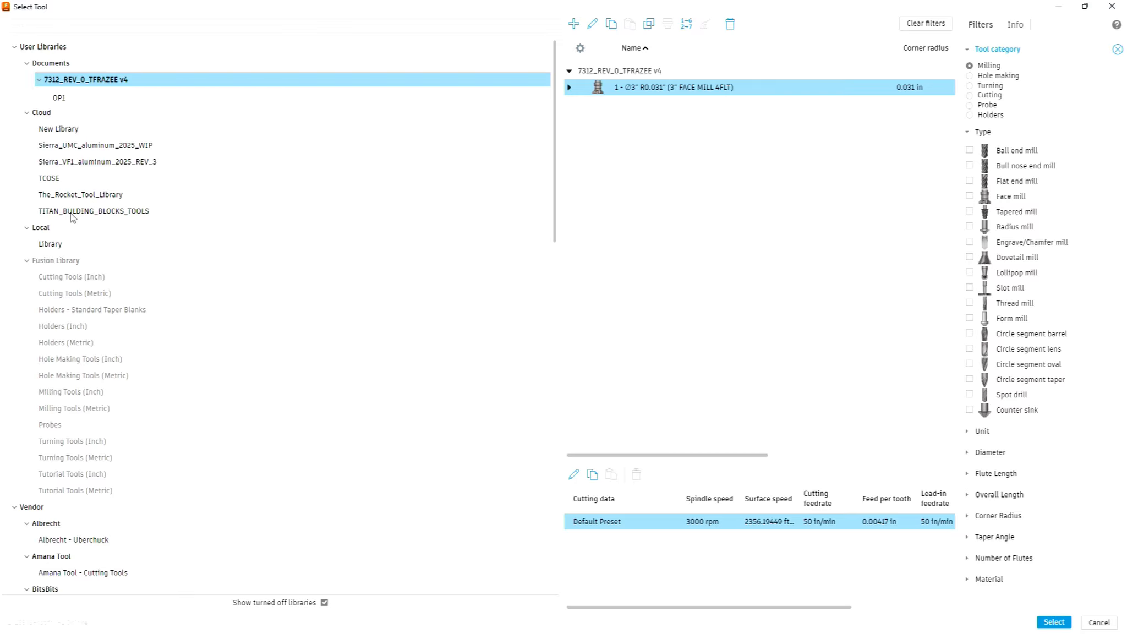
click(83, 163)
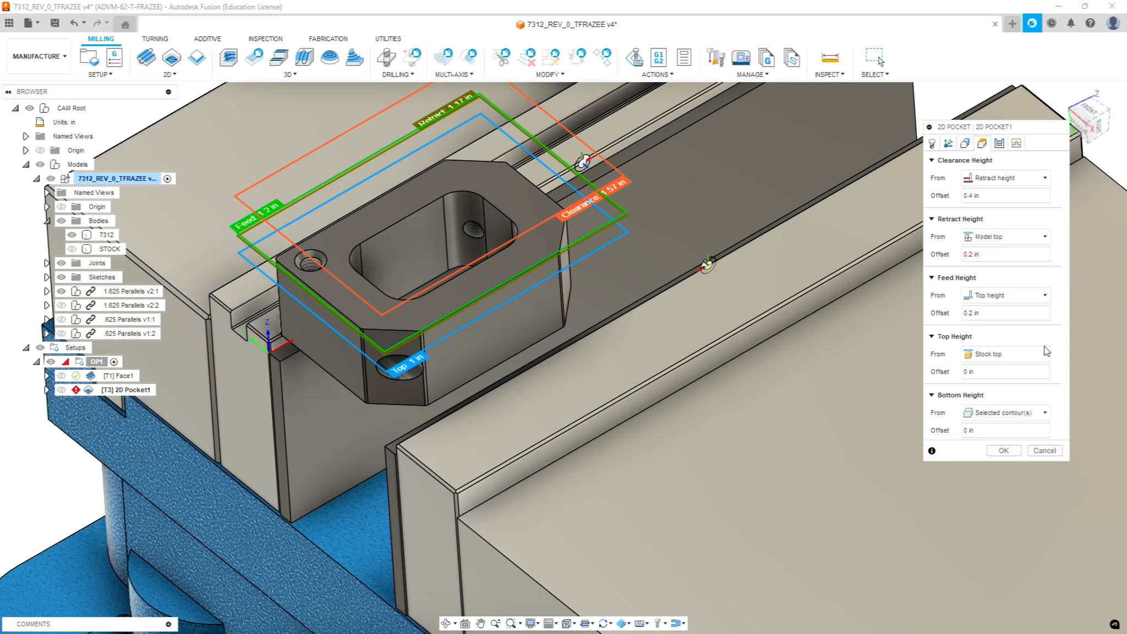
Reference the pocket operation's top height to the model top and set its bottom height offset to -0.01 in
click(1044, 354)
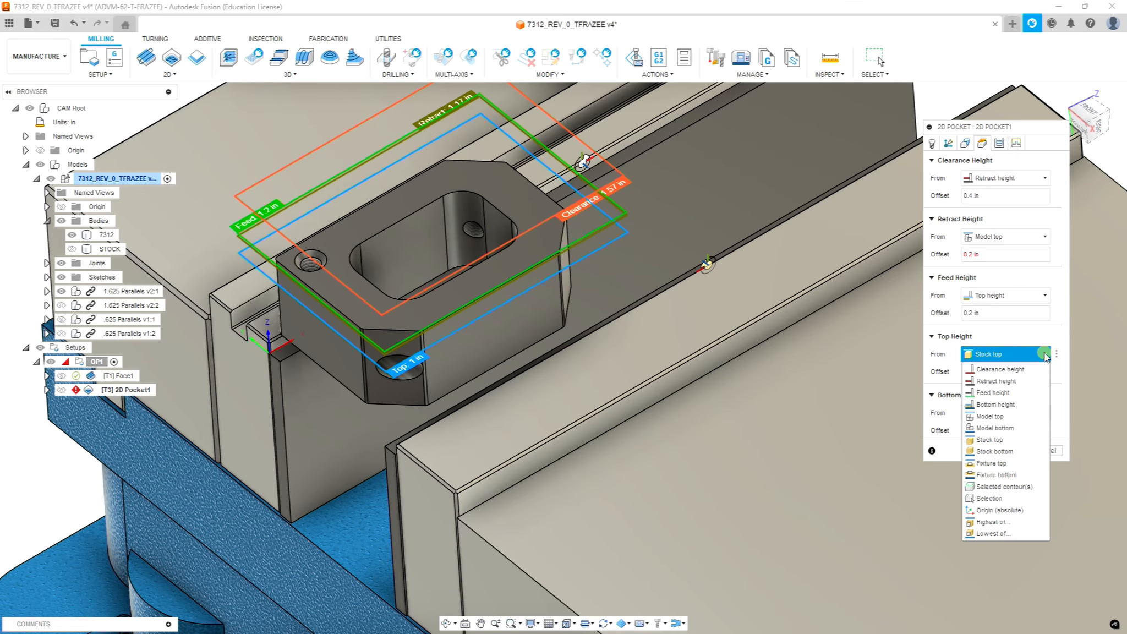
click(1011, 418)
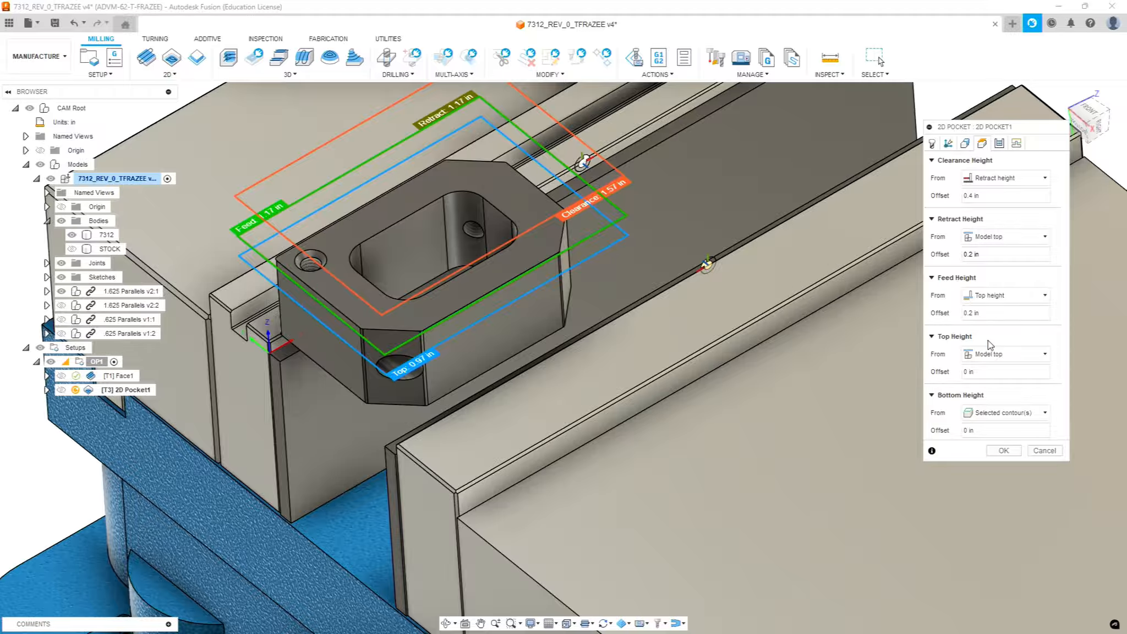
click(969, 431)
drag(989, 432, 951, 430)
text(-.01)
Enable multiple depths for the pocket with a maximum roughing stepdown of 0.18 in
click(1000, 144)
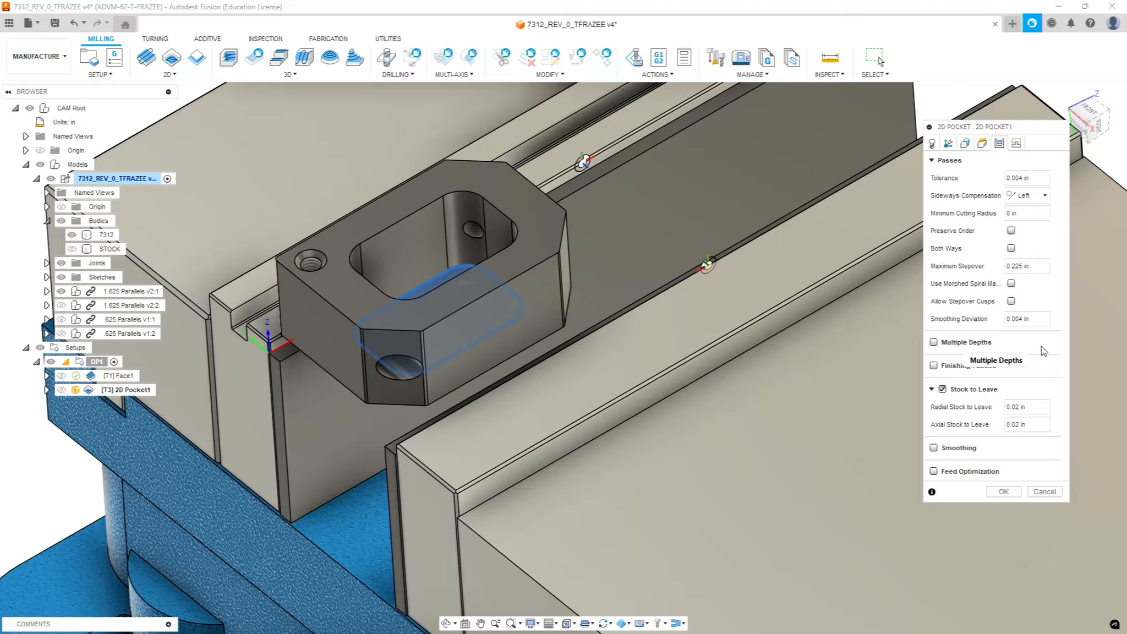
click(933, 342)
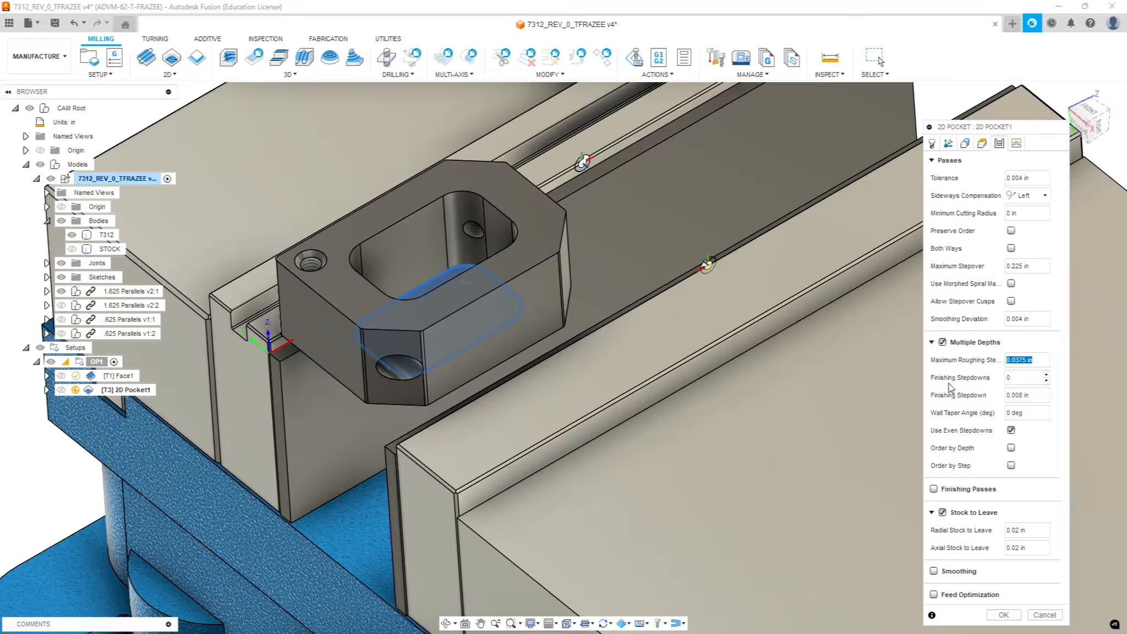
text(.1)
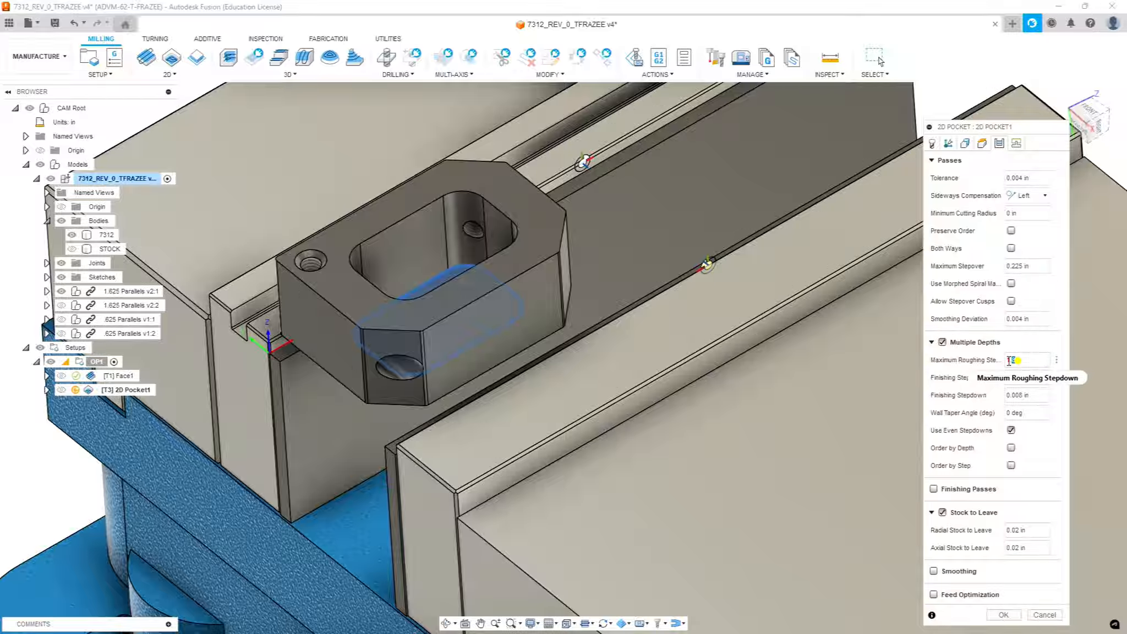
text(8)
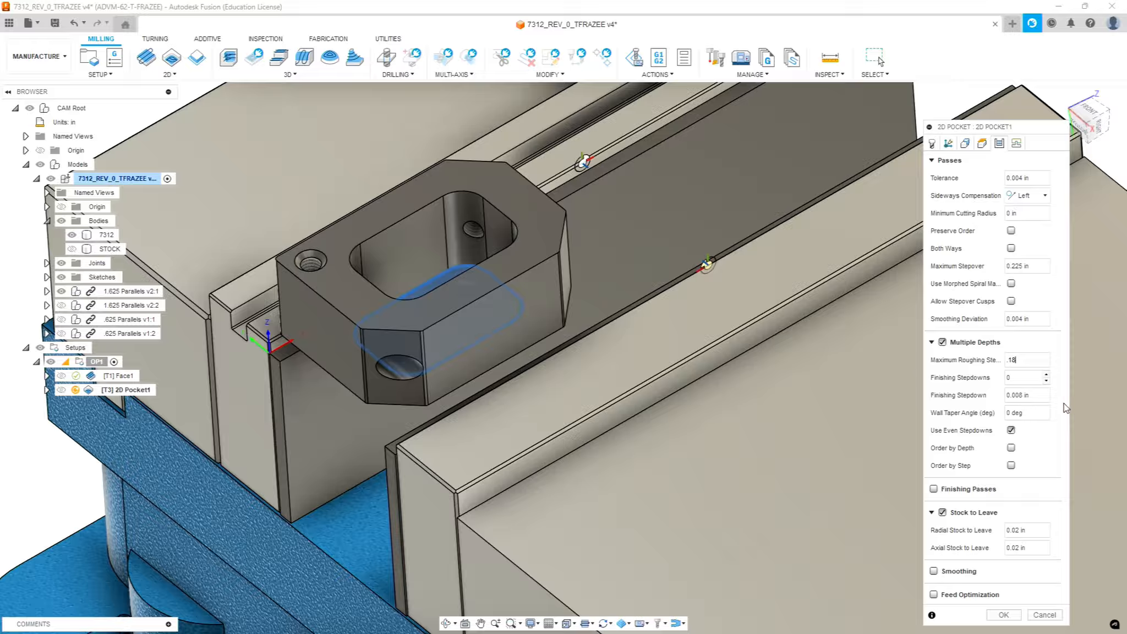
key(Tab)
Switch to Calculator and multiply .375 by .8 to work out the pocket's maximum stepover
drag(1011, 266, 1036, 262)
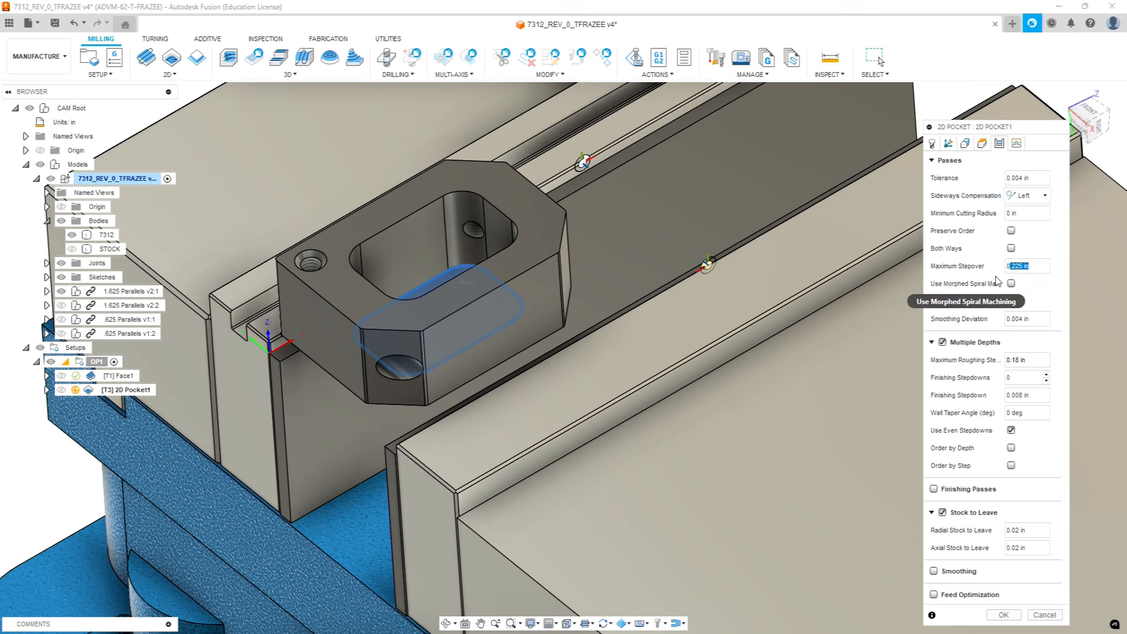
double_click(1036, 262)
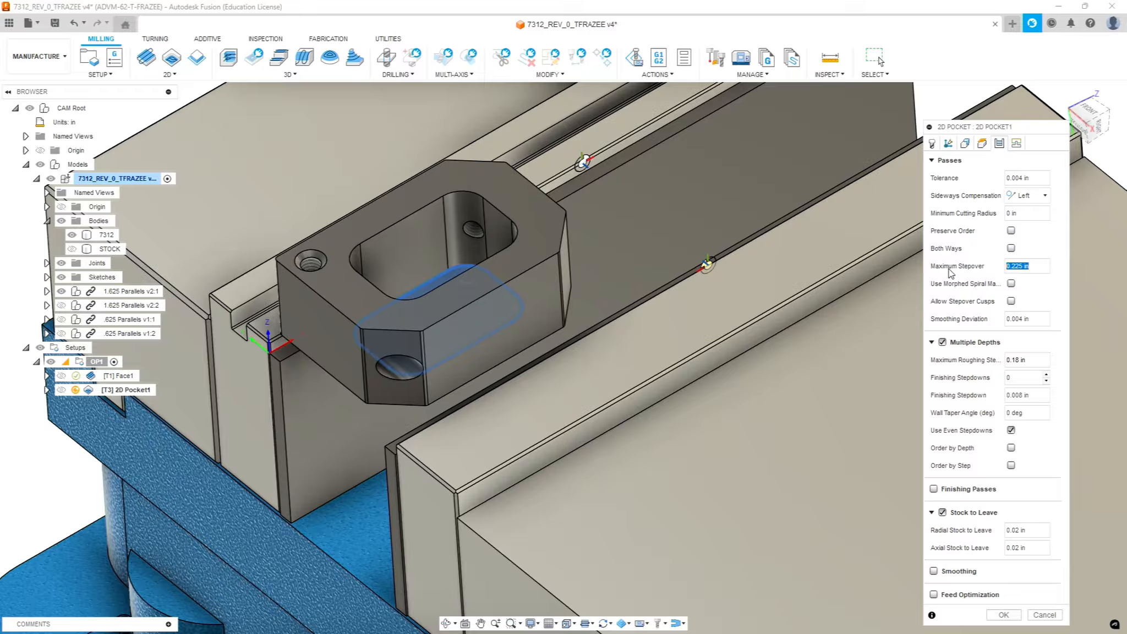
key(alt+Tab)
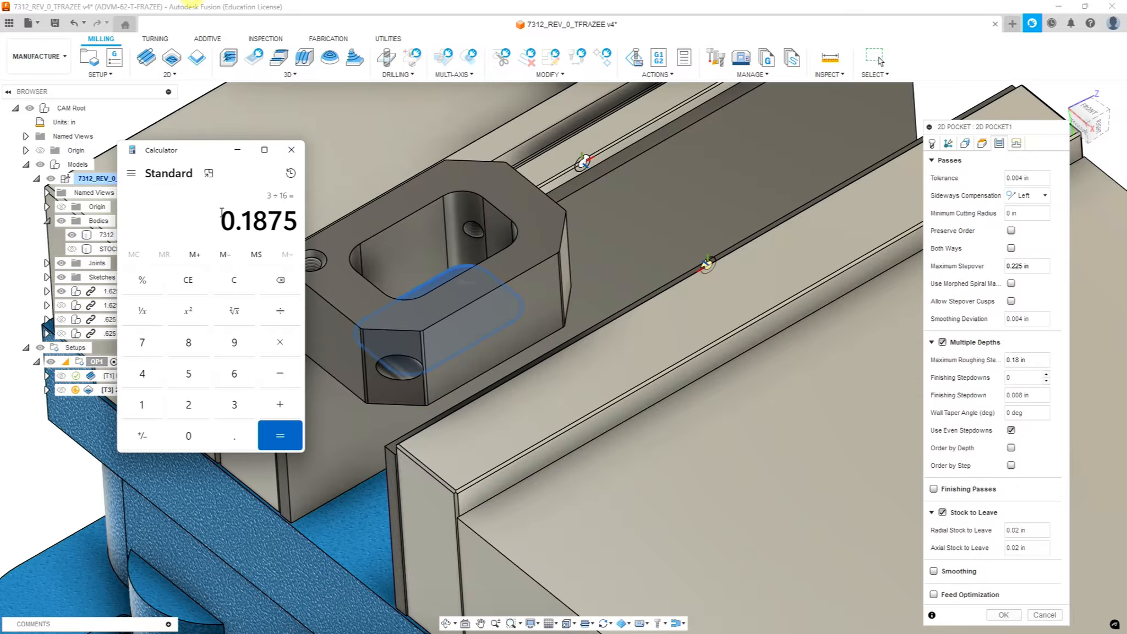
click(191, 283)
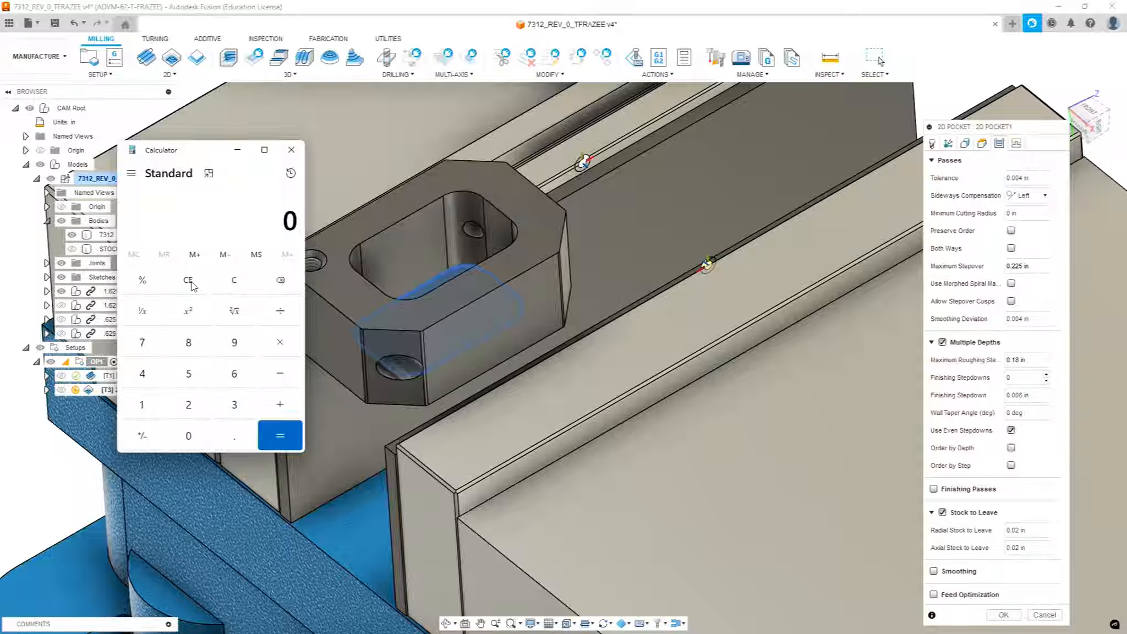
text(.375*.8)
key(Return)
Set the pocket's maximum stepover to 0.3 in and enable morphed spiral machining
click(1037, 266)
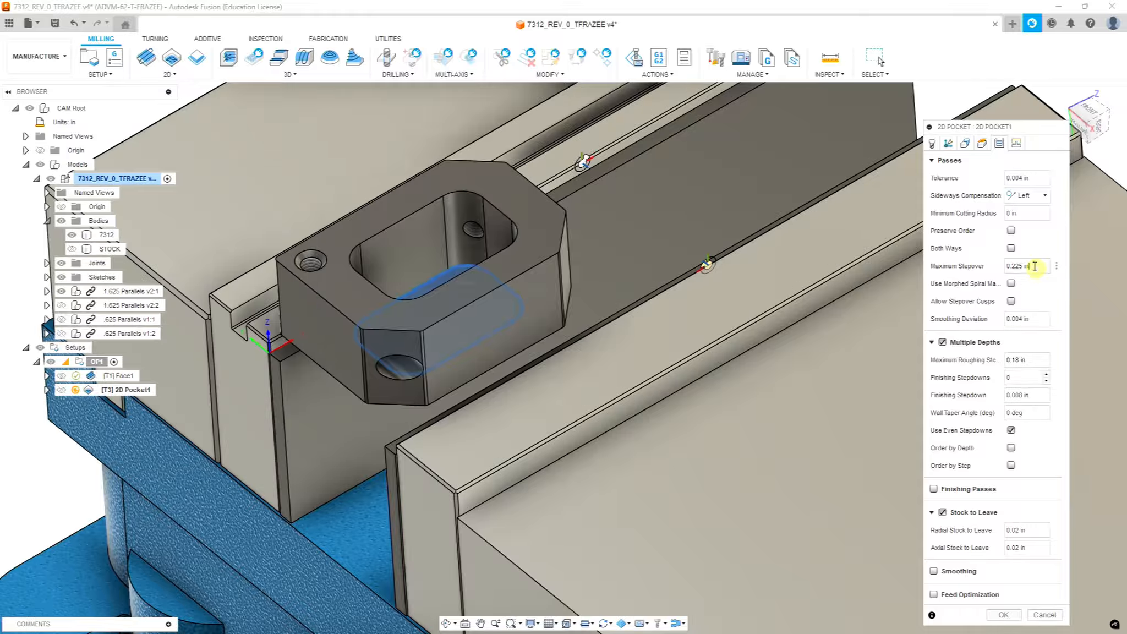
text(.3)
click(1011, 283)
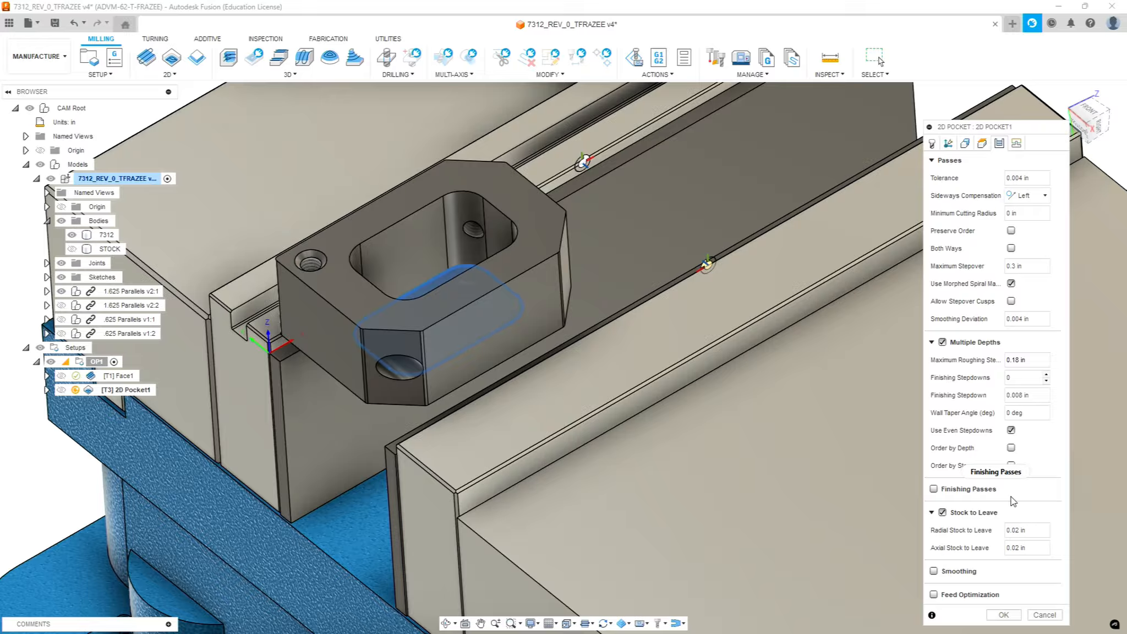
Set the pocket's axial stock to leave to 0 in and enable smoothing
mouse_move(952, 495)
click(1032, 548)
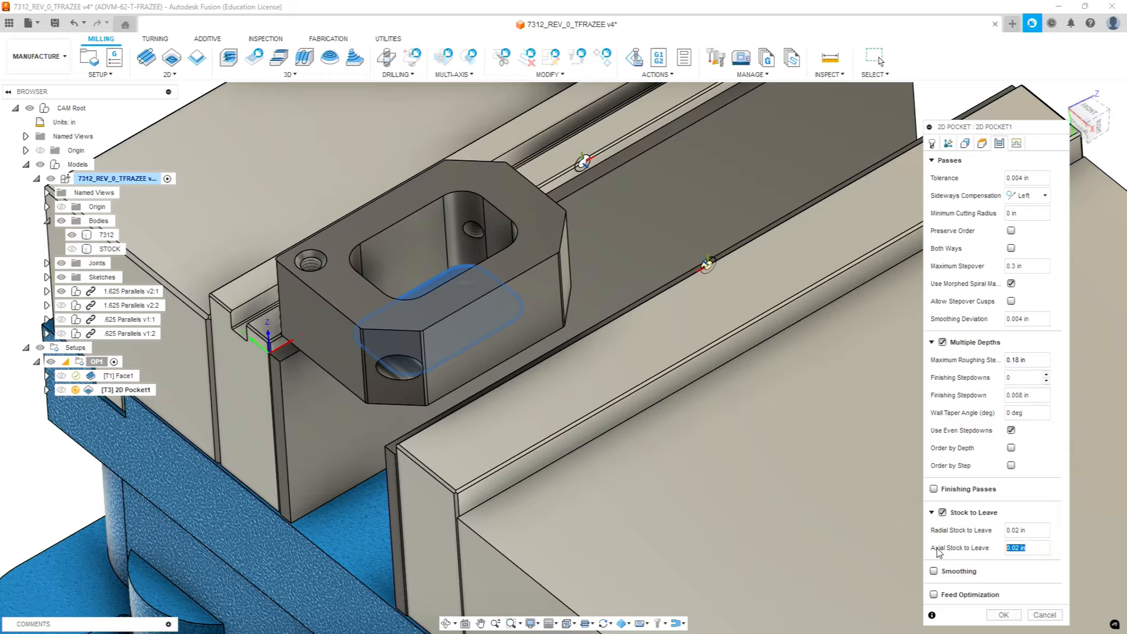
text(0)
click(934, 570)
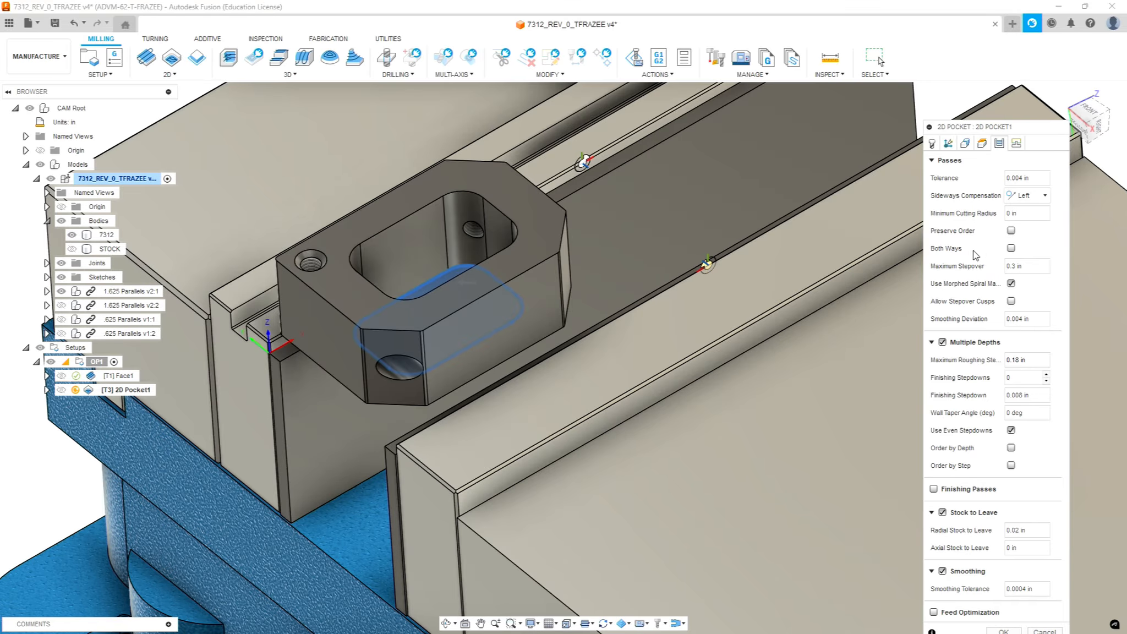
Set the pocket operation's vertical lead-in radius to 0 in
drag(1031, 129, 1026, 94)
click(1012, 109)
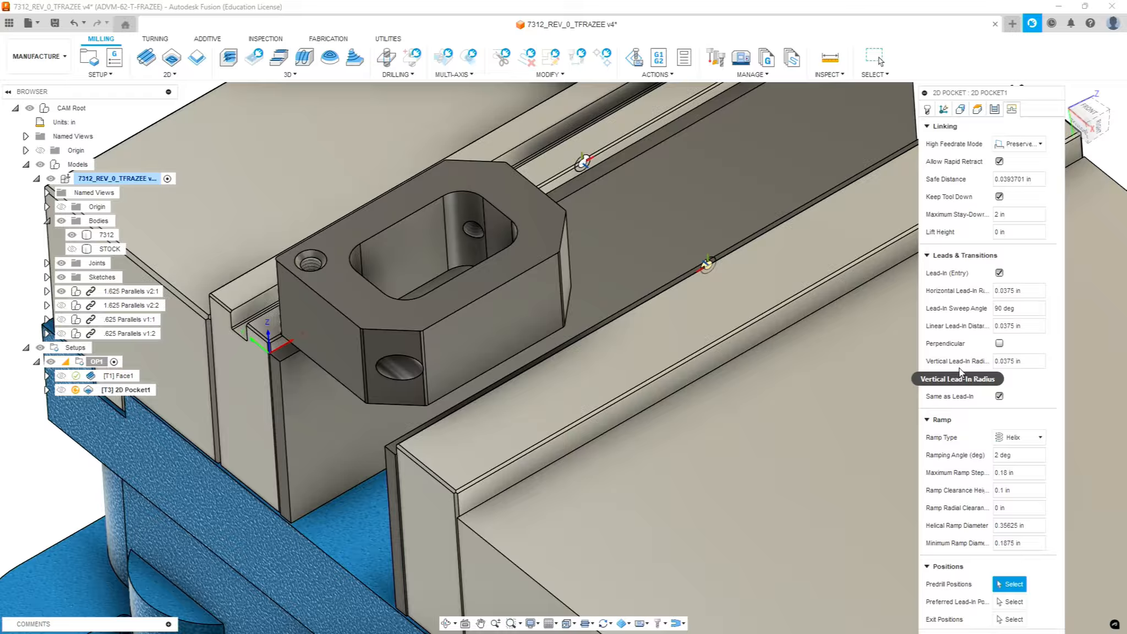
click(1032, 361)
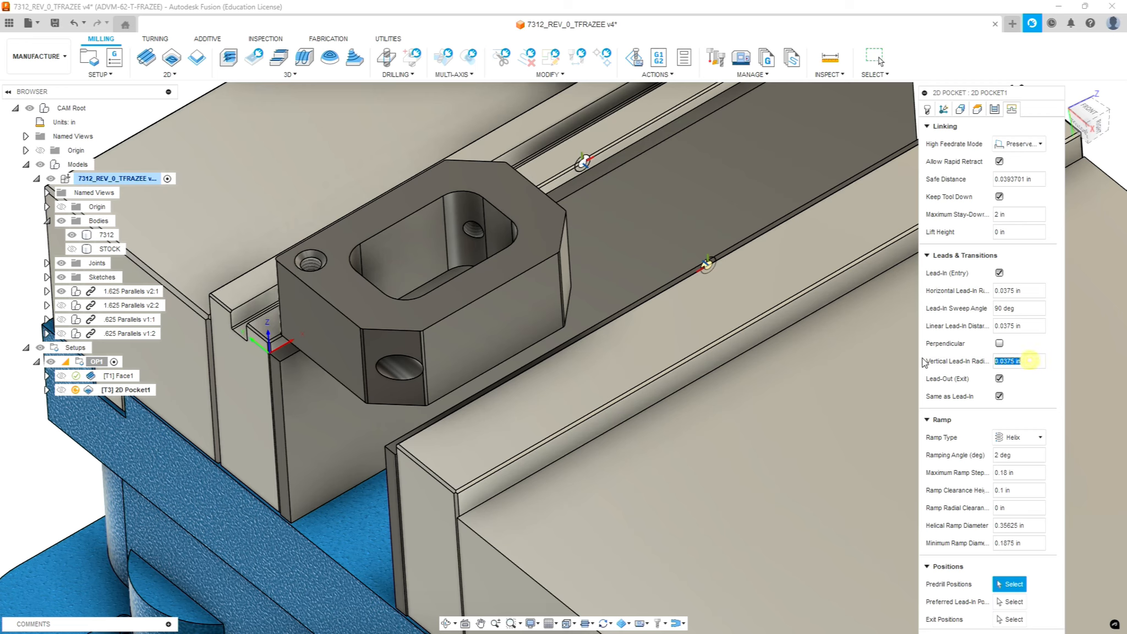
text(0)
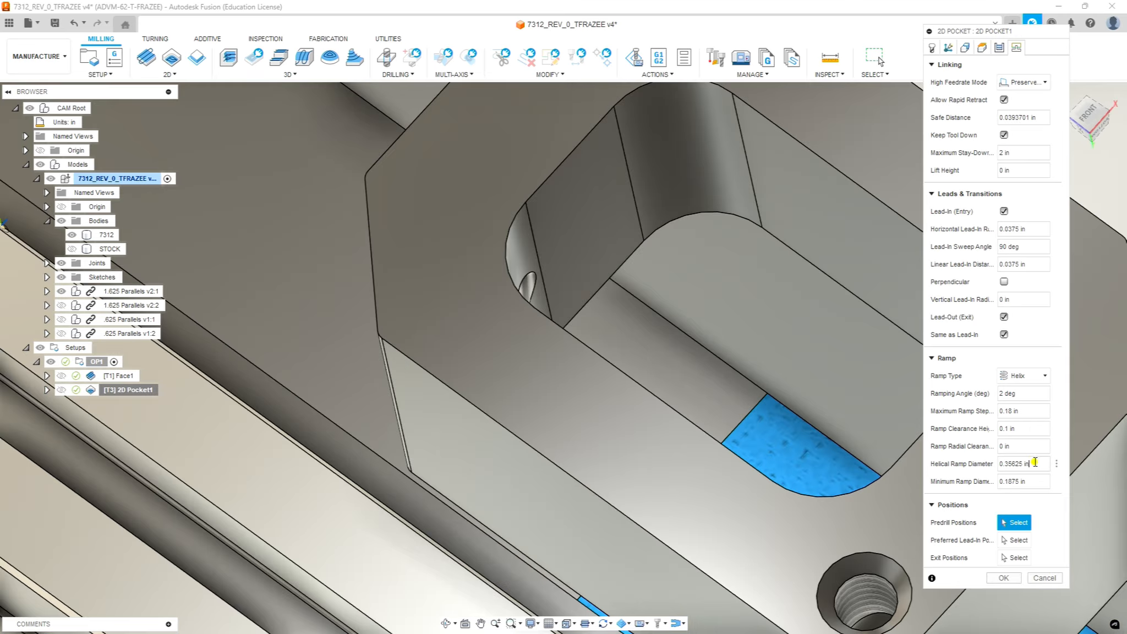
Set the pocket operation's helical ramp diameter to 0.25 in and generate its toolpath
drag(1034, 463, 950, 470)
text(.25)
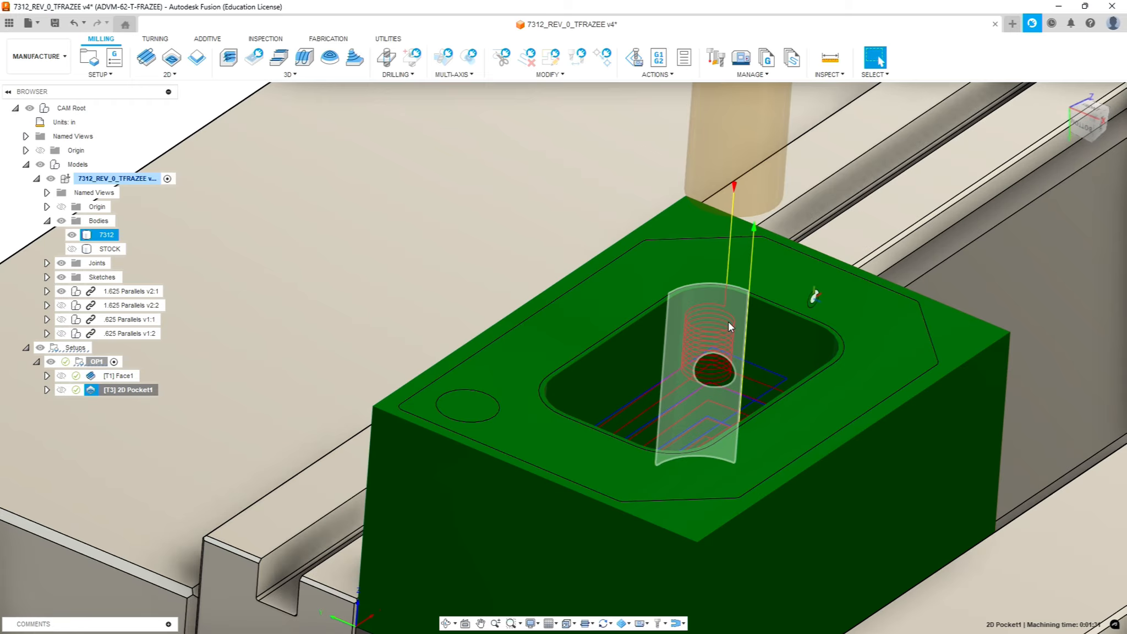
shift+middle_drag(736, 342, 737, 397)
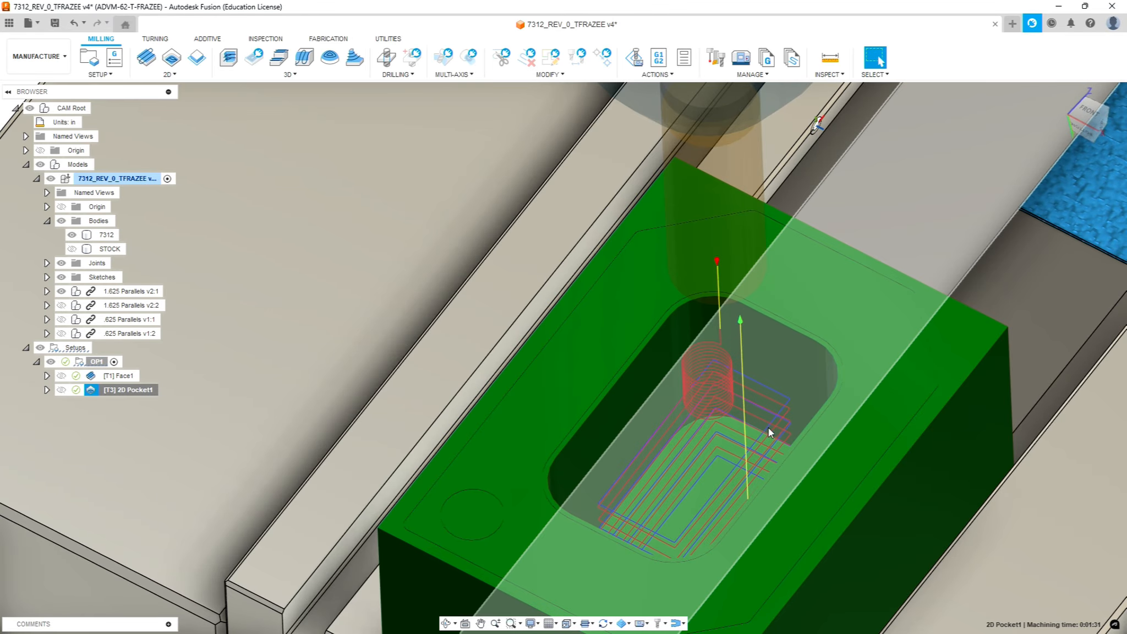
scroll(562, 458, down, 3)
scroll(555, 463, down, 4)
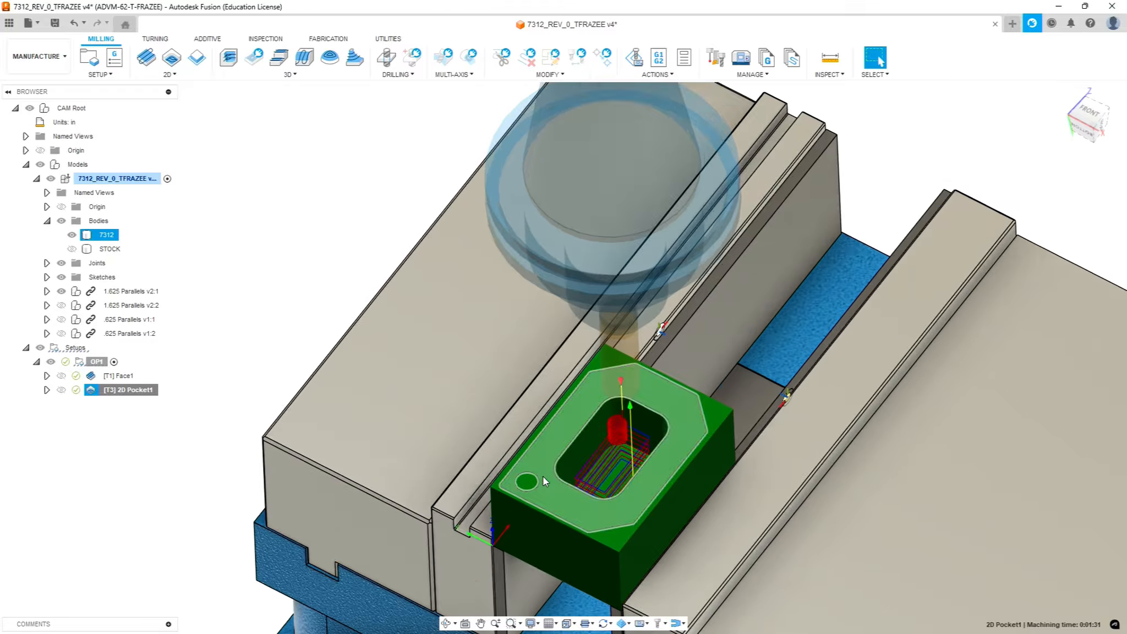
scroll(538, 511, up, 3)
shift+middle_drag(535, 515, 534, 494)
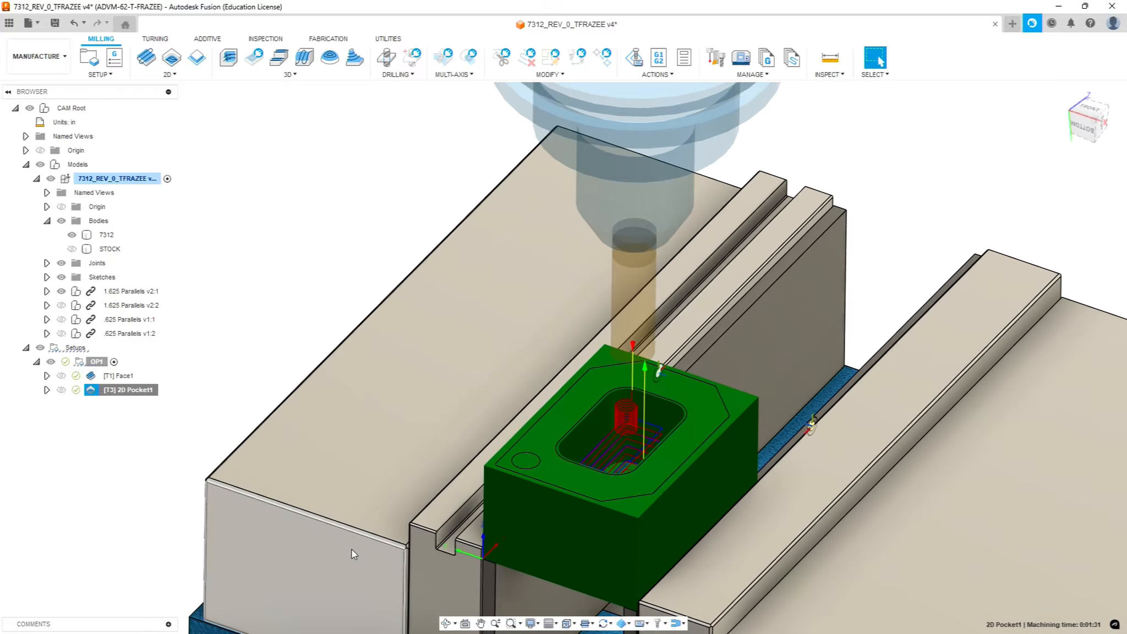
scroll(456, 526, up, 2)
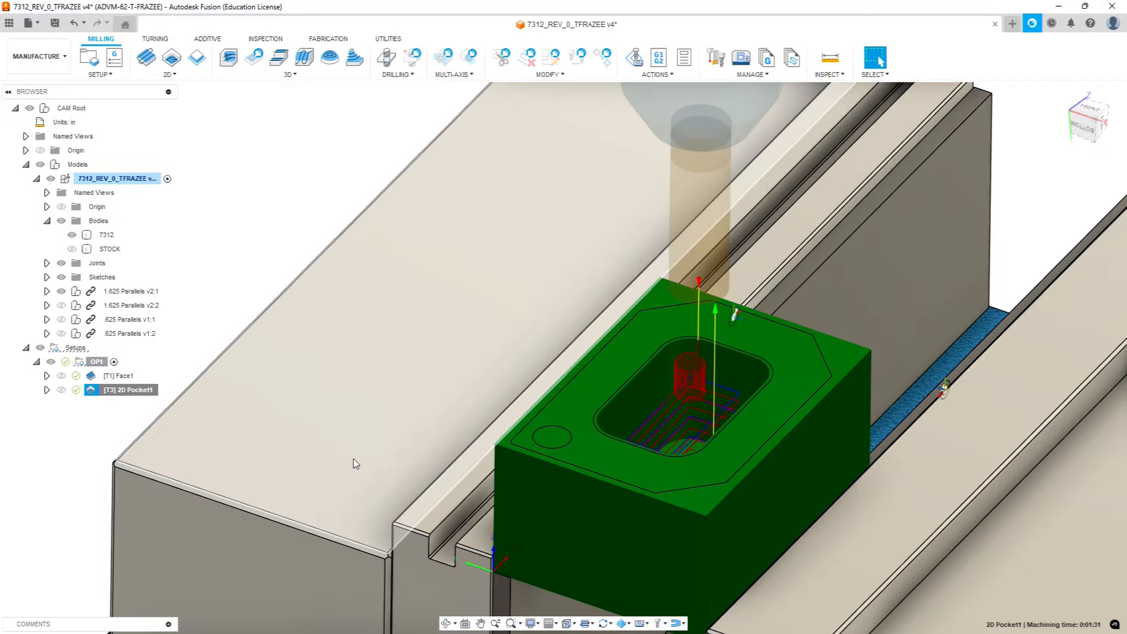
click(62, 445)
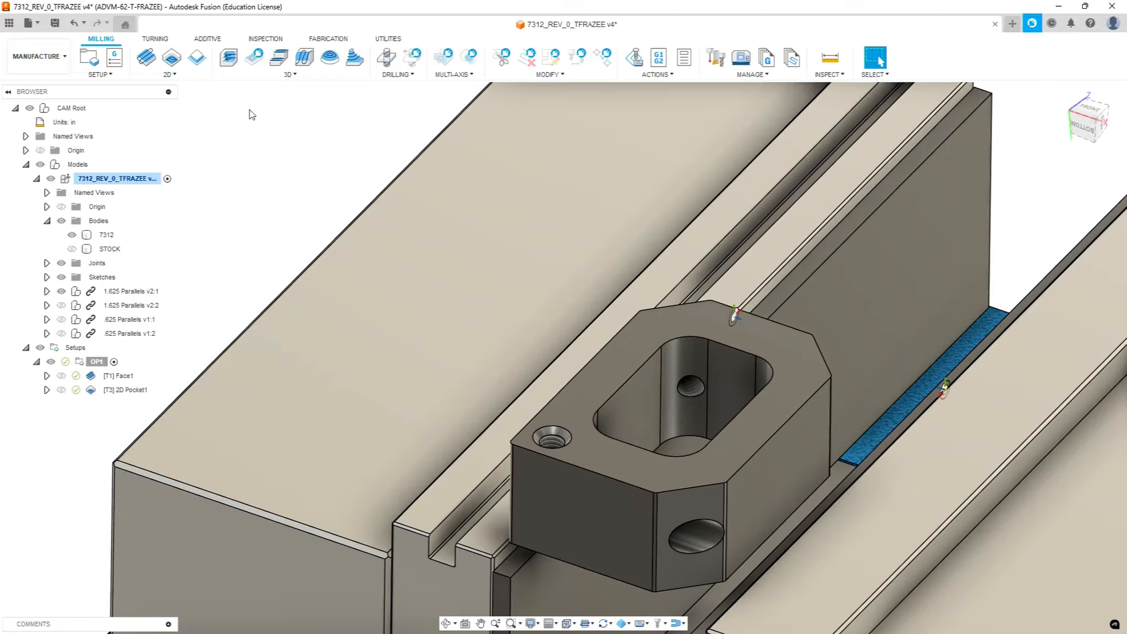
Create a 2D Contour operation with the 3/8 in flat end mill, using the pocket's closed bottom edge as the contour
click(176, 74)
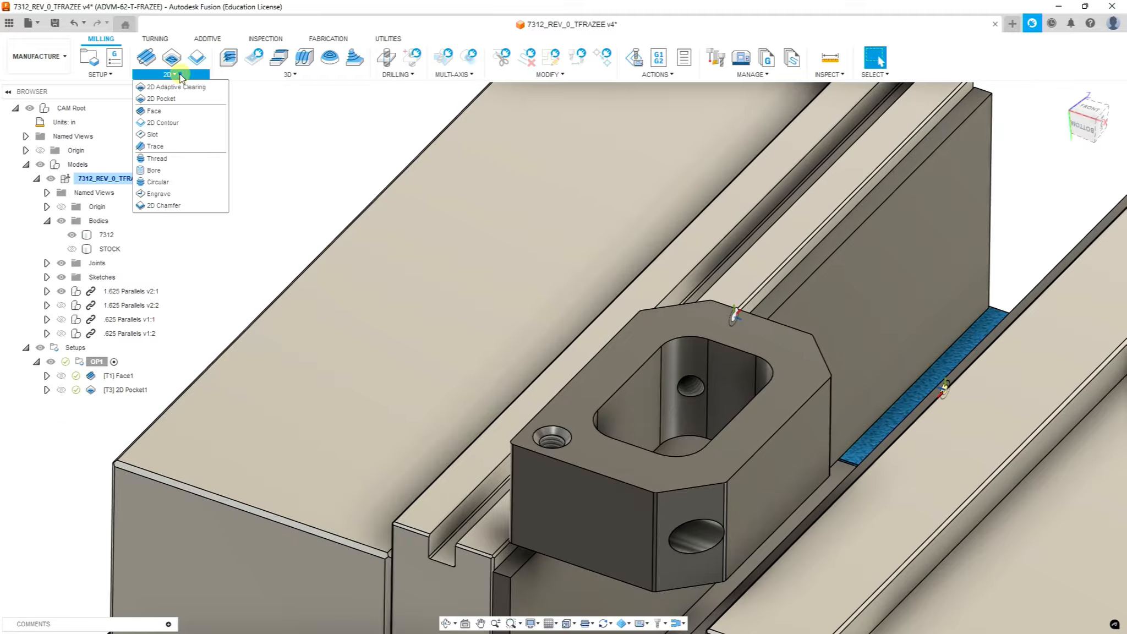
click(171, 121)
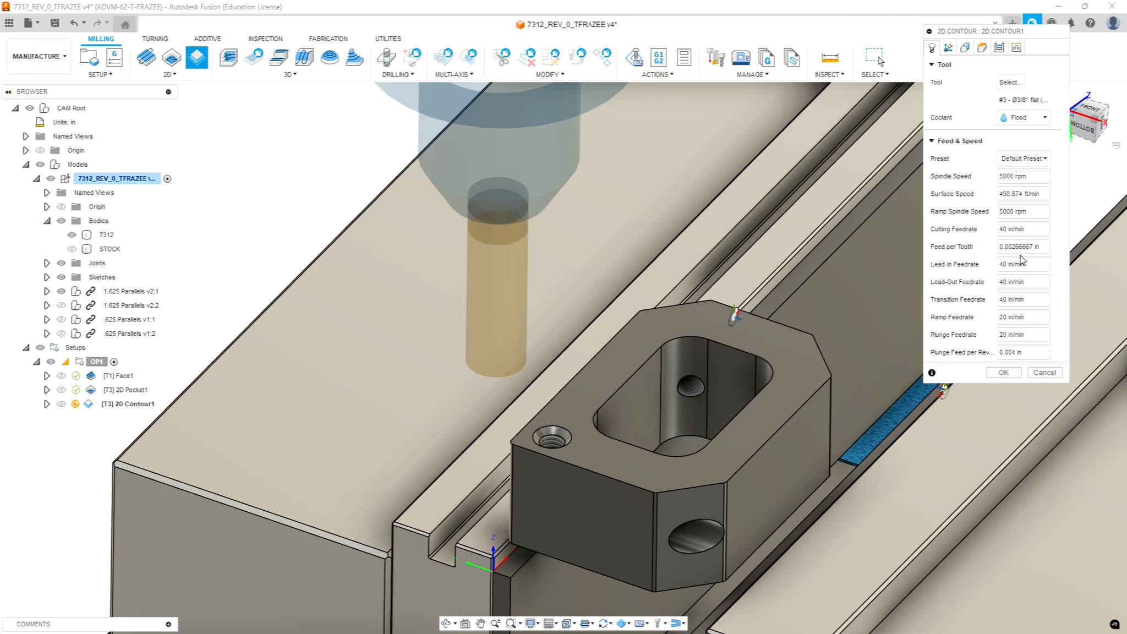
click(965, 49)
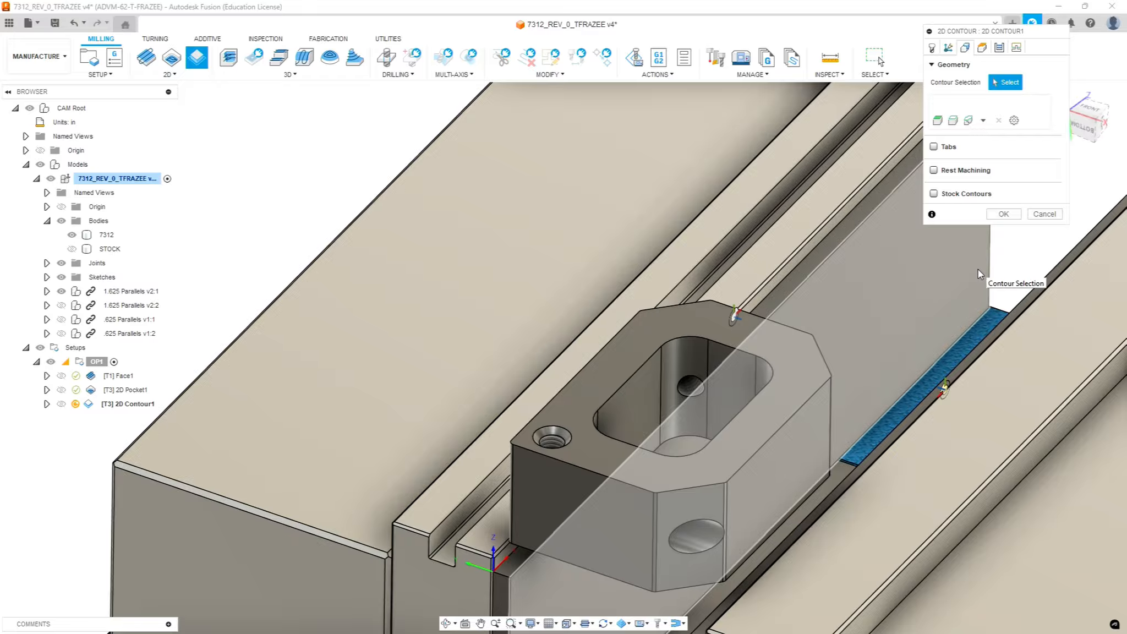
click(681, 437)
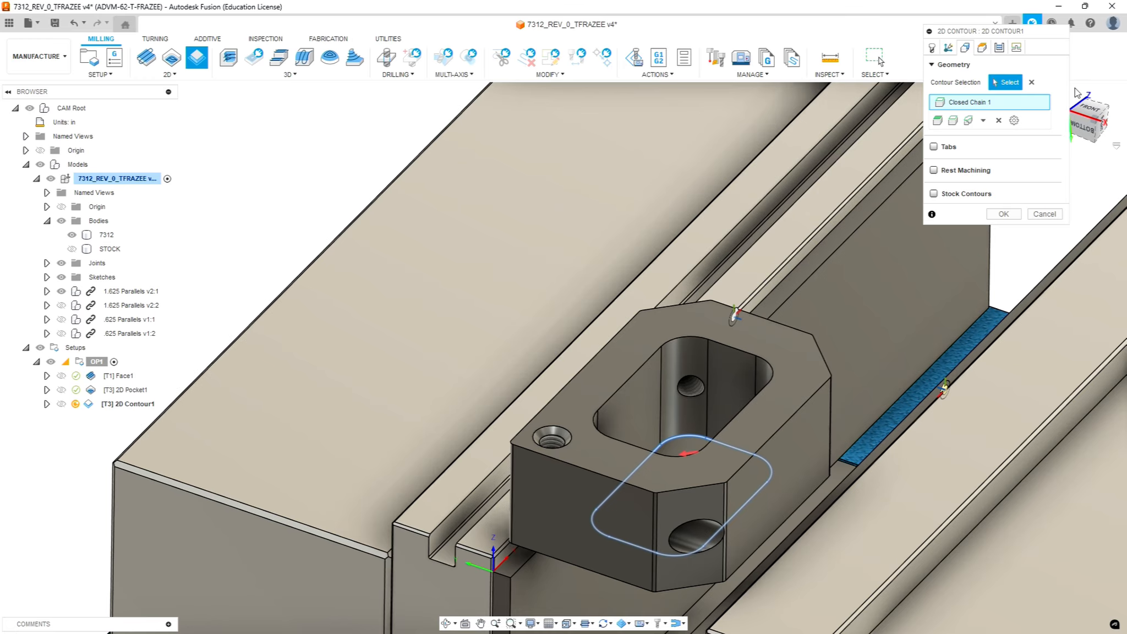
Reference the contour operation's retract height and top height from the model top
click(983, 48)
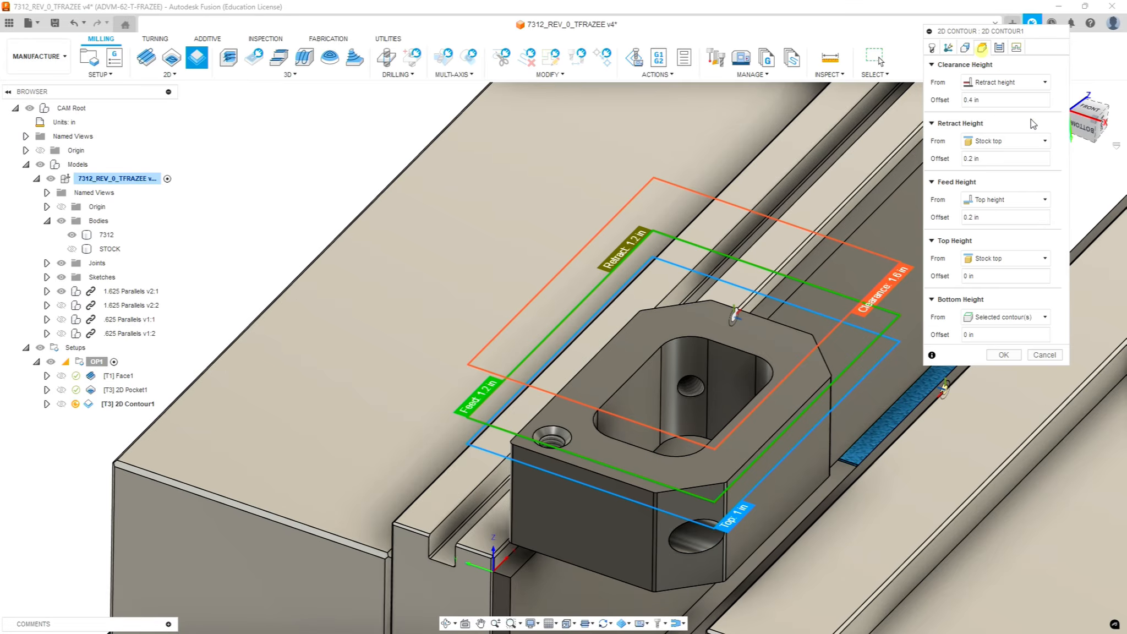
click(1000, 143)
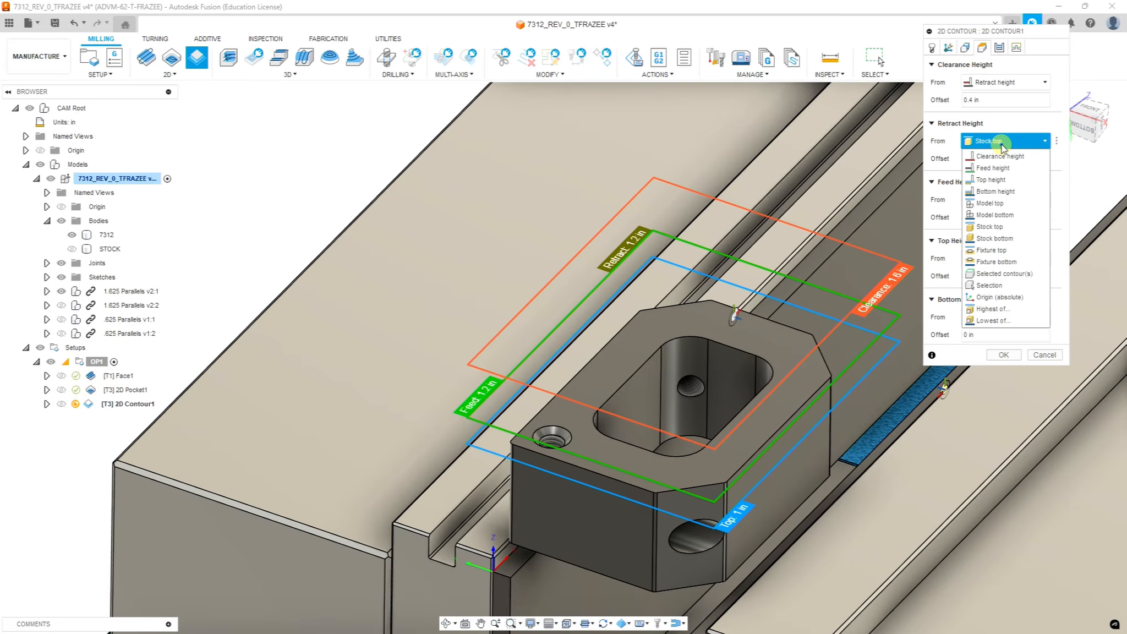
click(991, 203)
click(1013, 263)
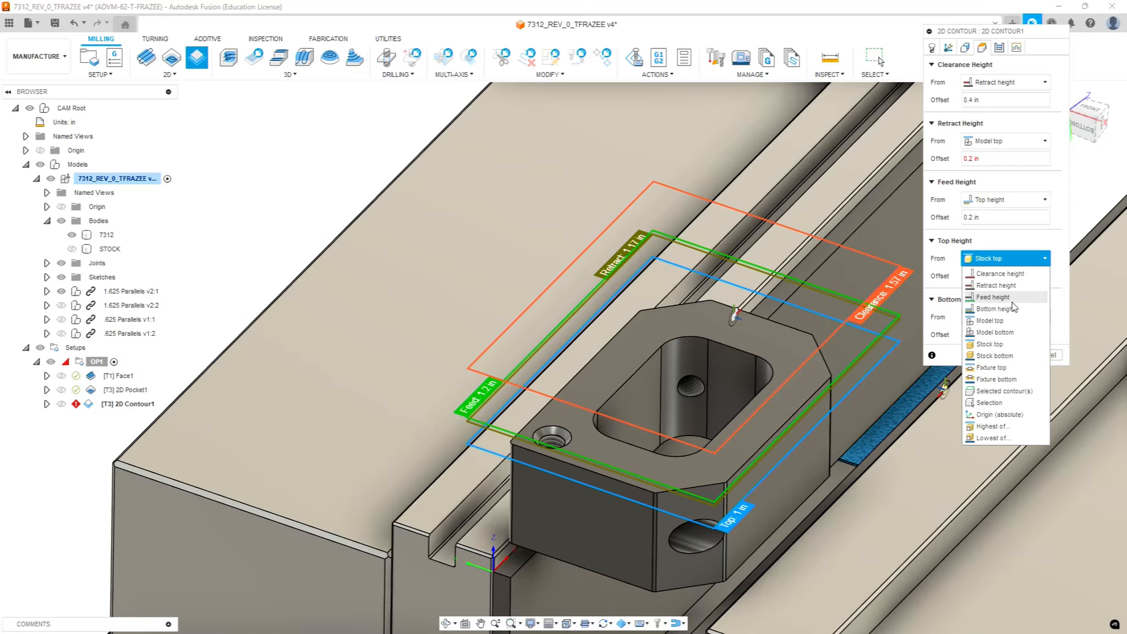
click(990, 321)
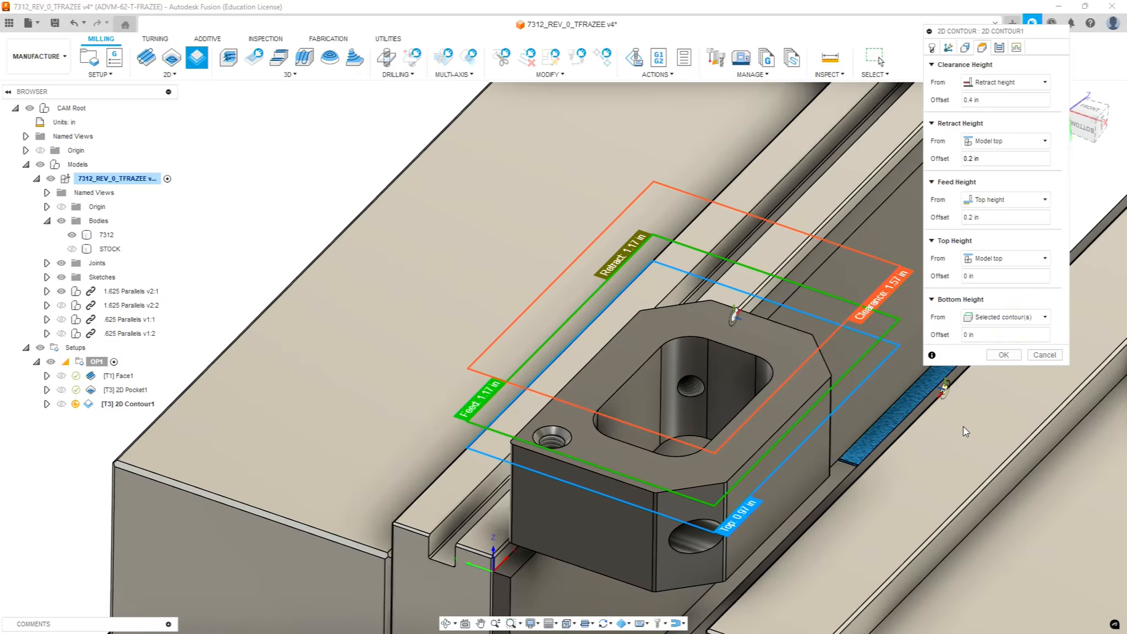
Set the contour operation's bottom height offset to -.1 in from the selected contour
click(989, 333)
drag(990, 332, 914, 334)
text(-.1)
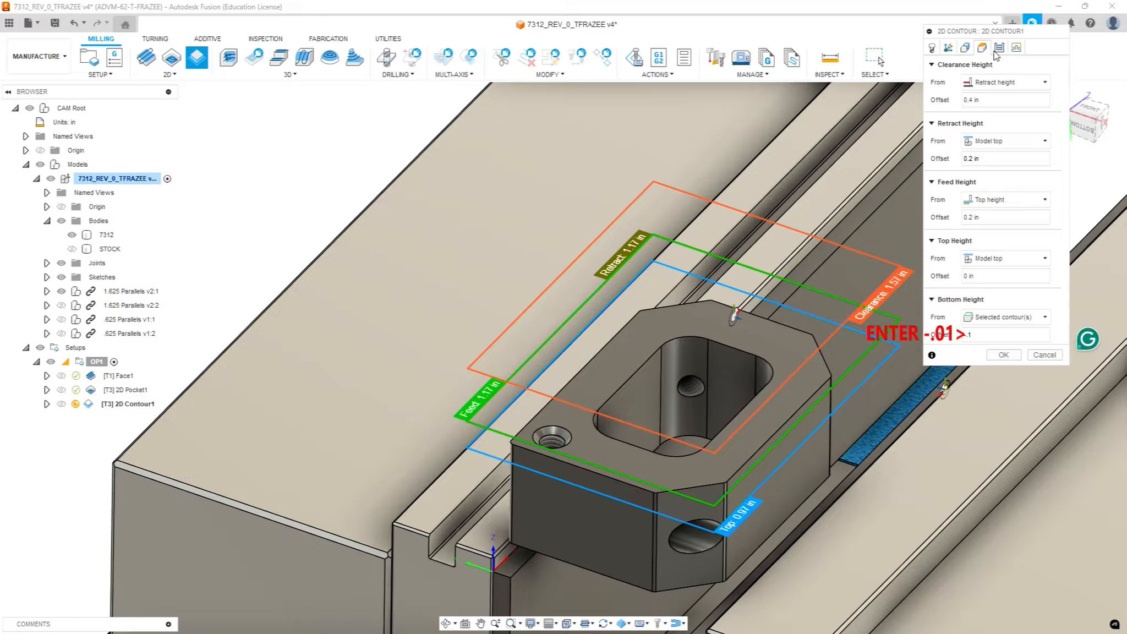
Set the contour's compensation type to Wear and enable roughing passes
click(999, 48)
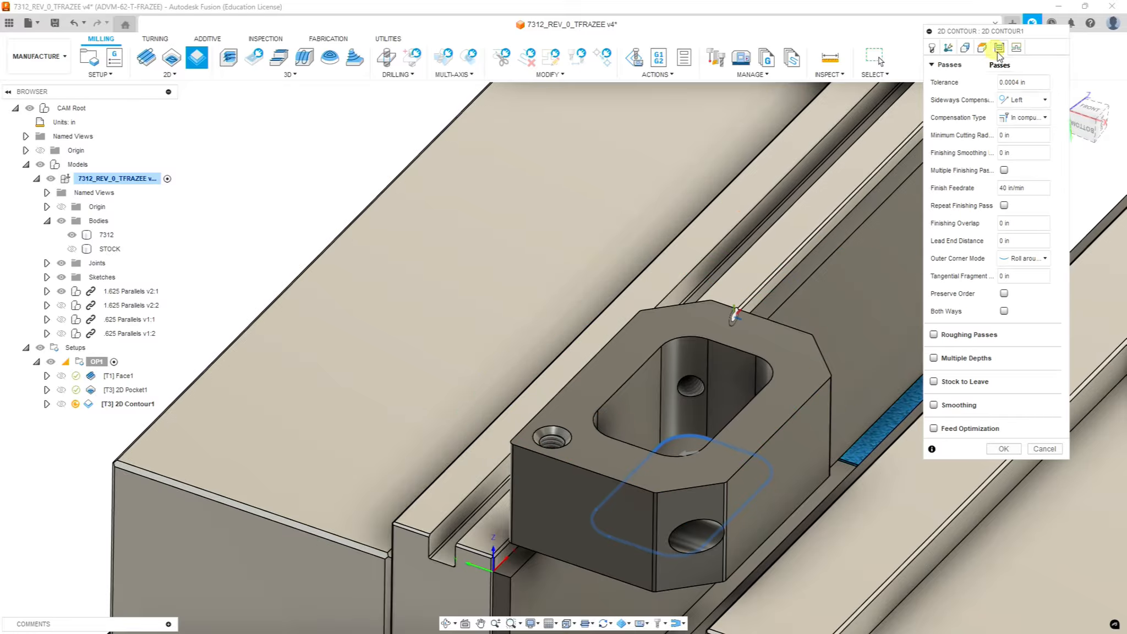
click(1032, 118)
click(1025, 157)
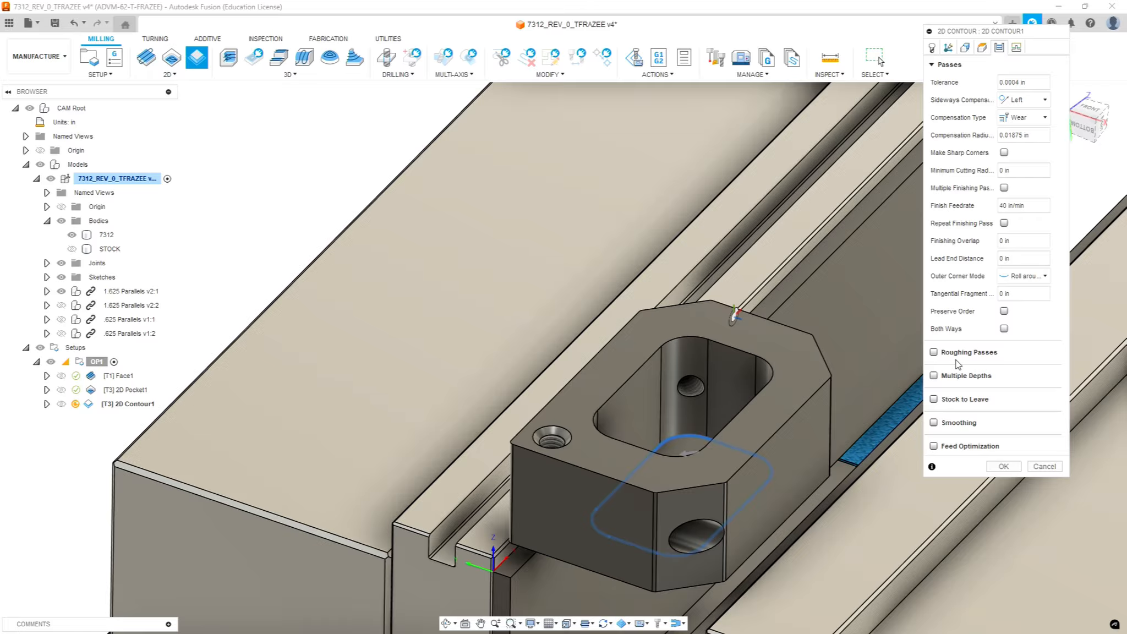
click(934, 352)
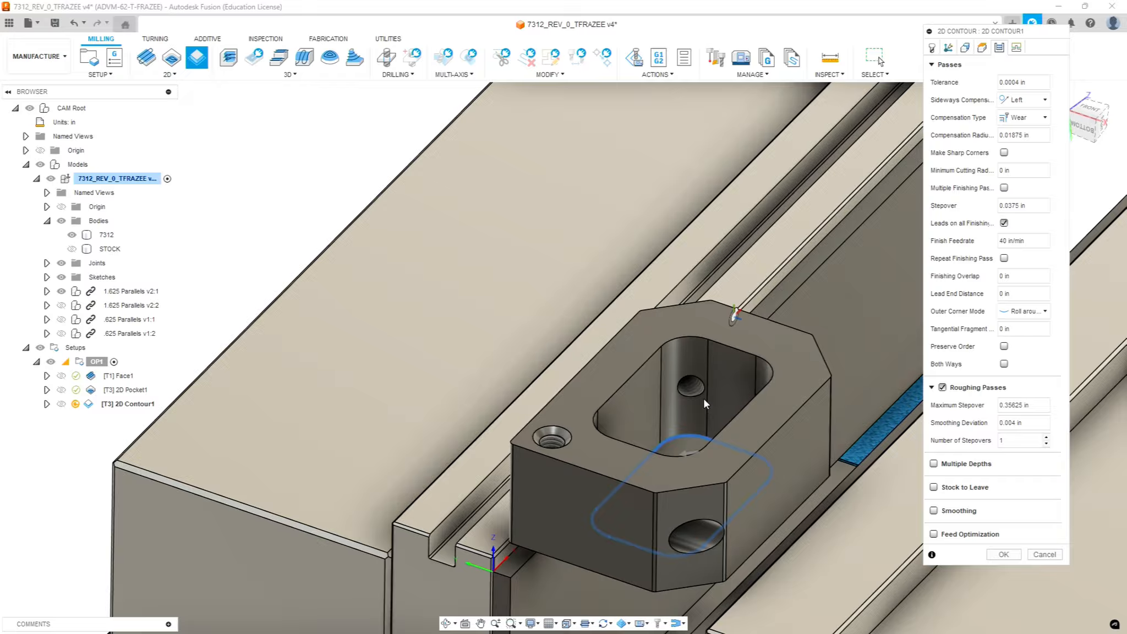
Enable multiple depths for the contour with a maximum roughing stepdown of 0.1875 in
mouse_move(1032, 485)
click(934, 463)
scroll(1048, 440, down, 3)
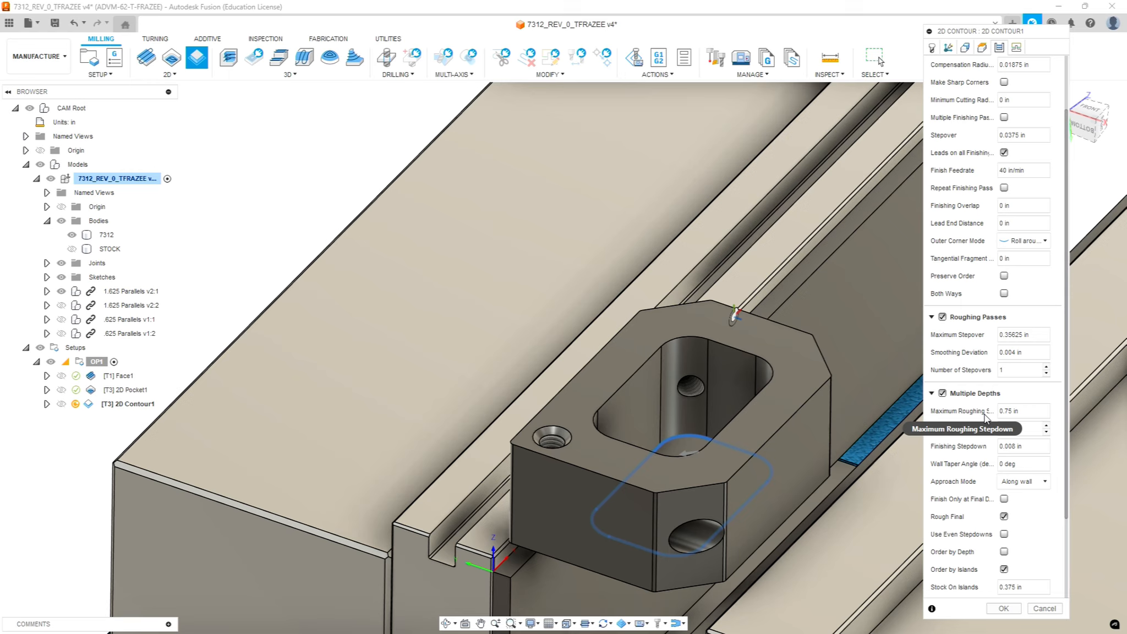
click(1022, 411)
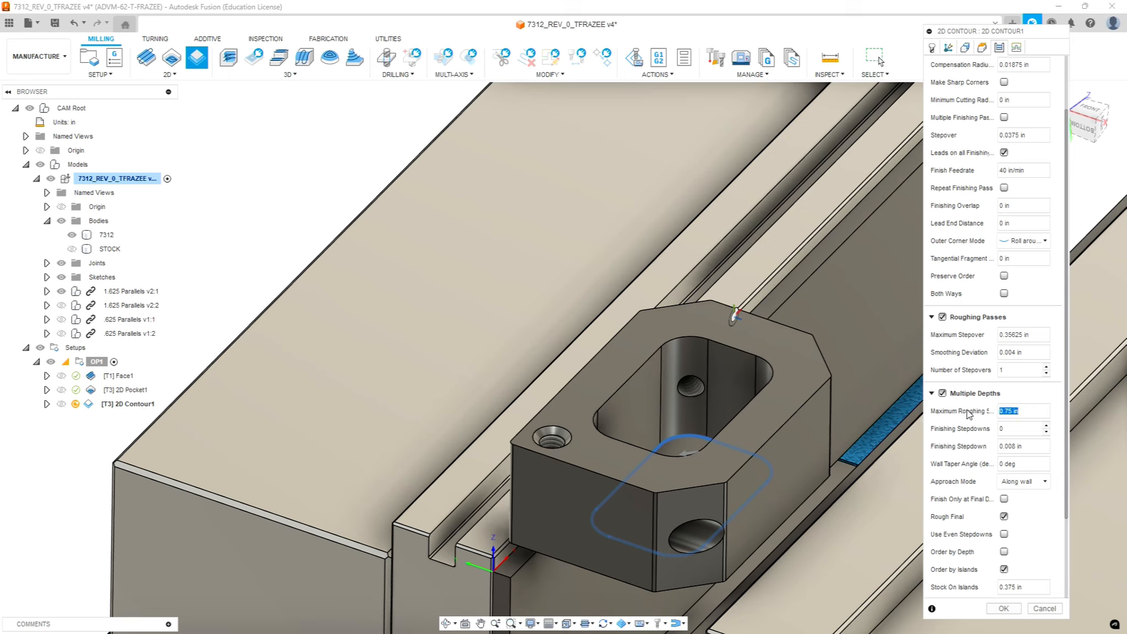
text(.)
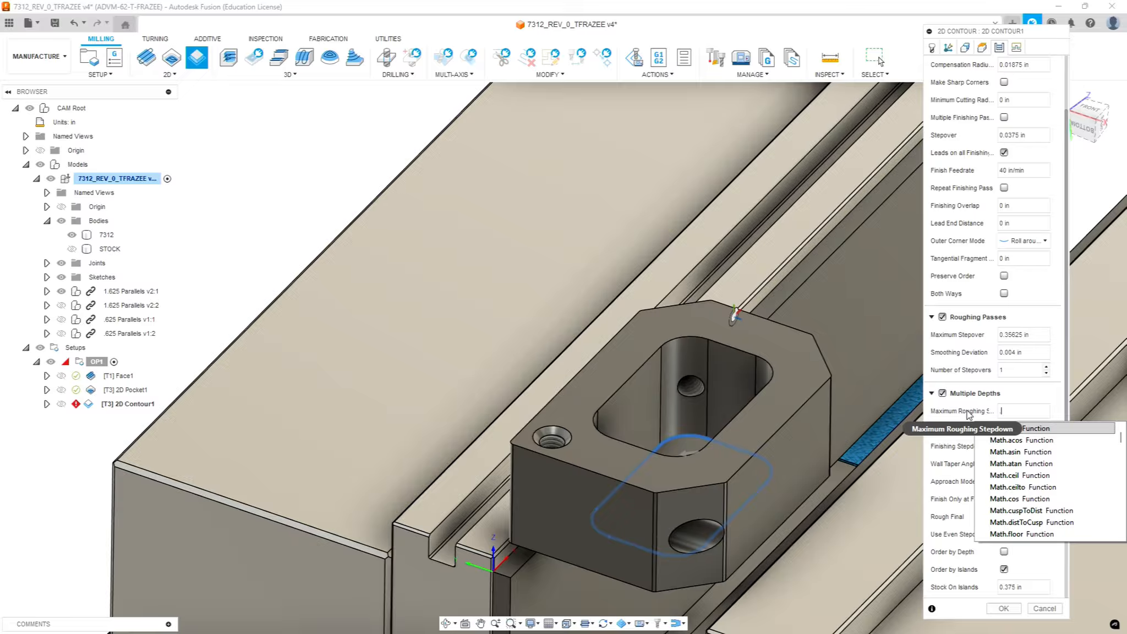
text(18)
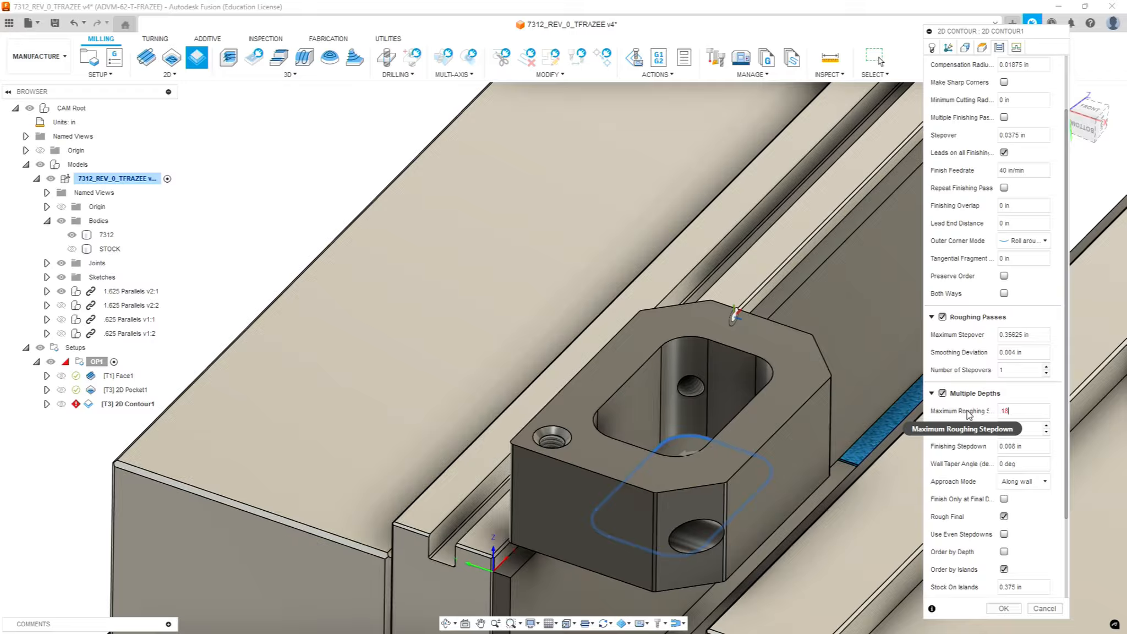
text(75)
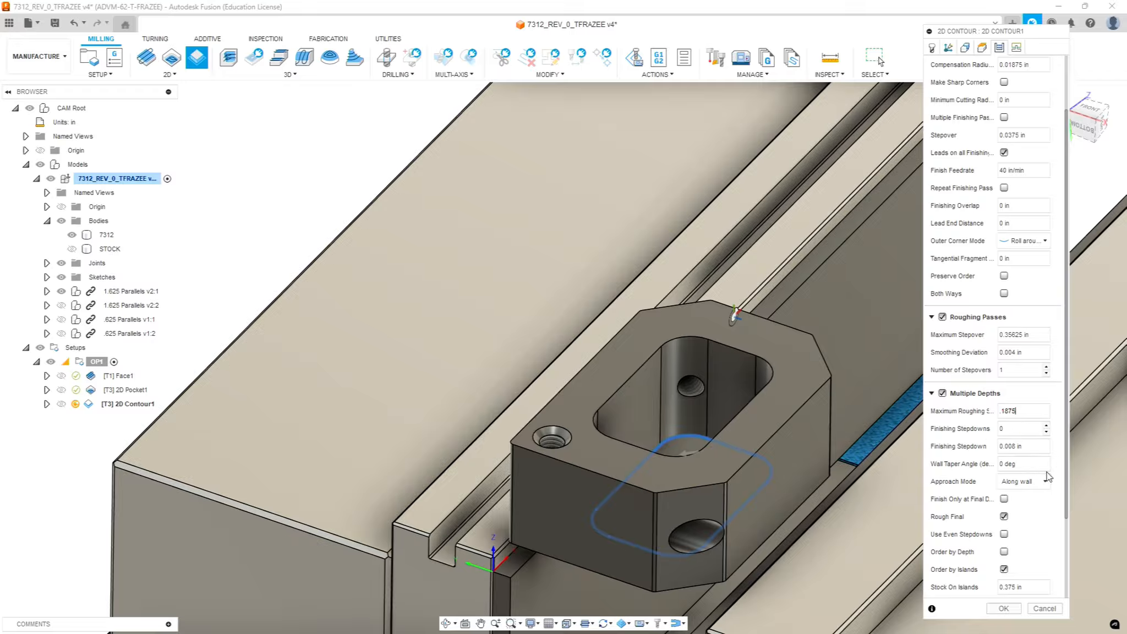
Set the contour to 1 finishing stepdown, with even stepdowns enabled and ordering by islands disabled
click(1014, 429)
text(1)
click(1003, 534)
click(1004, 569)
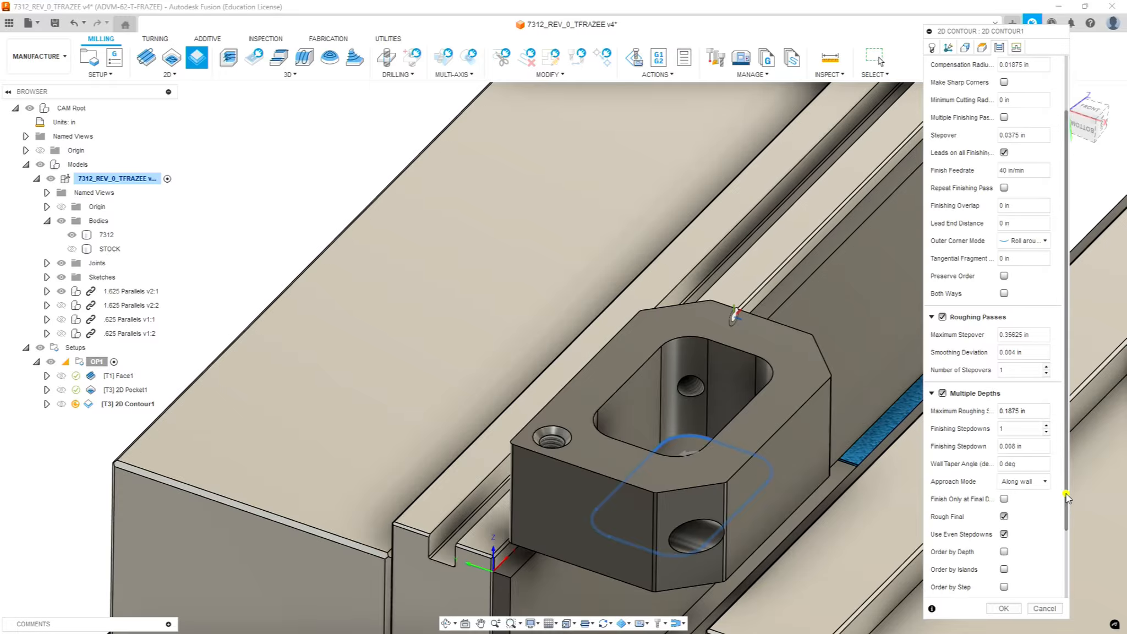
Enable smoothing for the contour operation
scroll(1058, 497, down, 3)
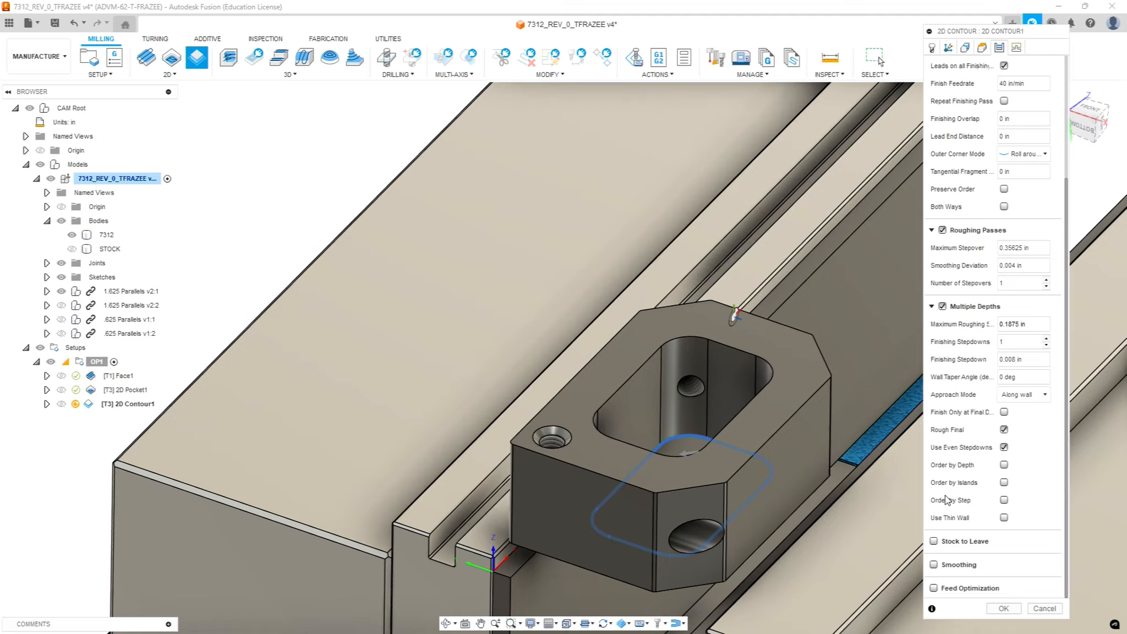
click(934, 565)
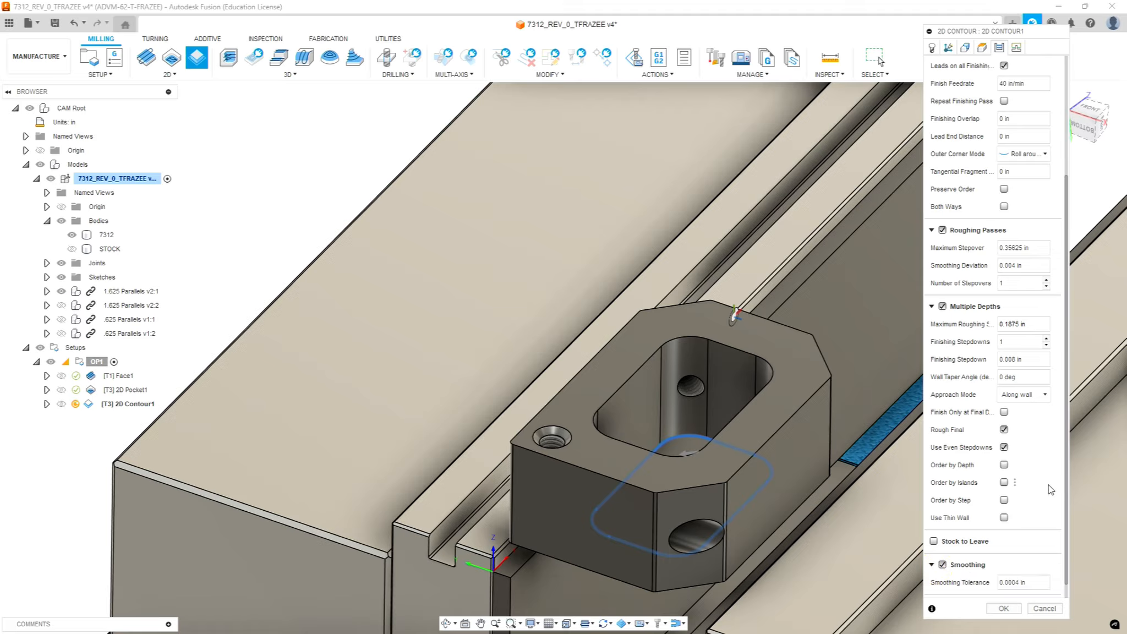
scroll(1065, 446, down, 1)
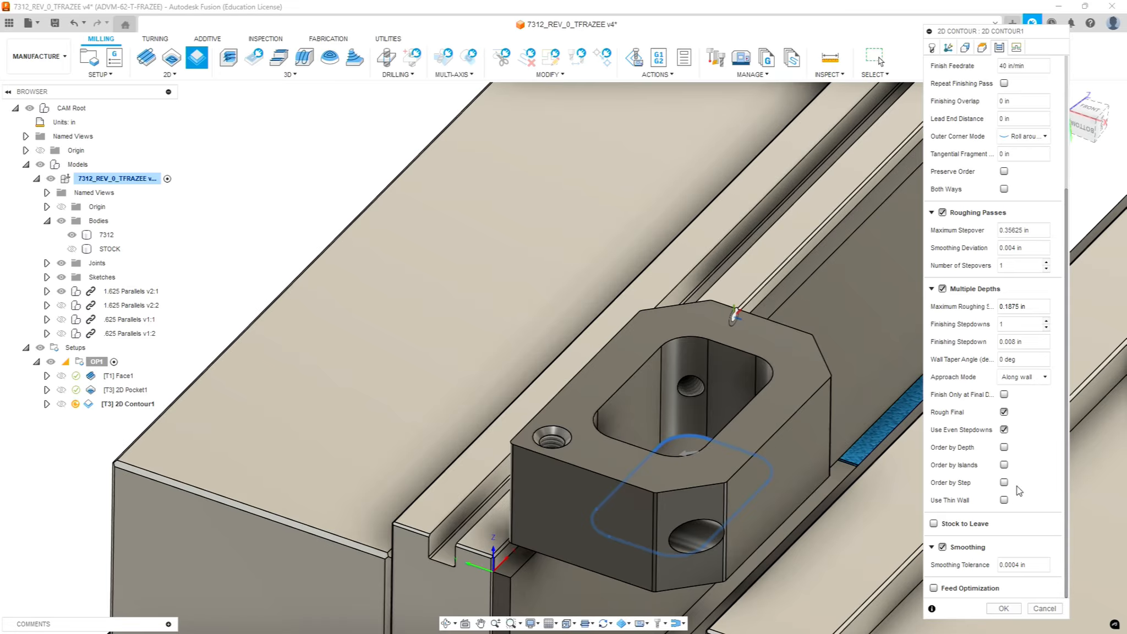
drag(1067, 342, 1063, 197)
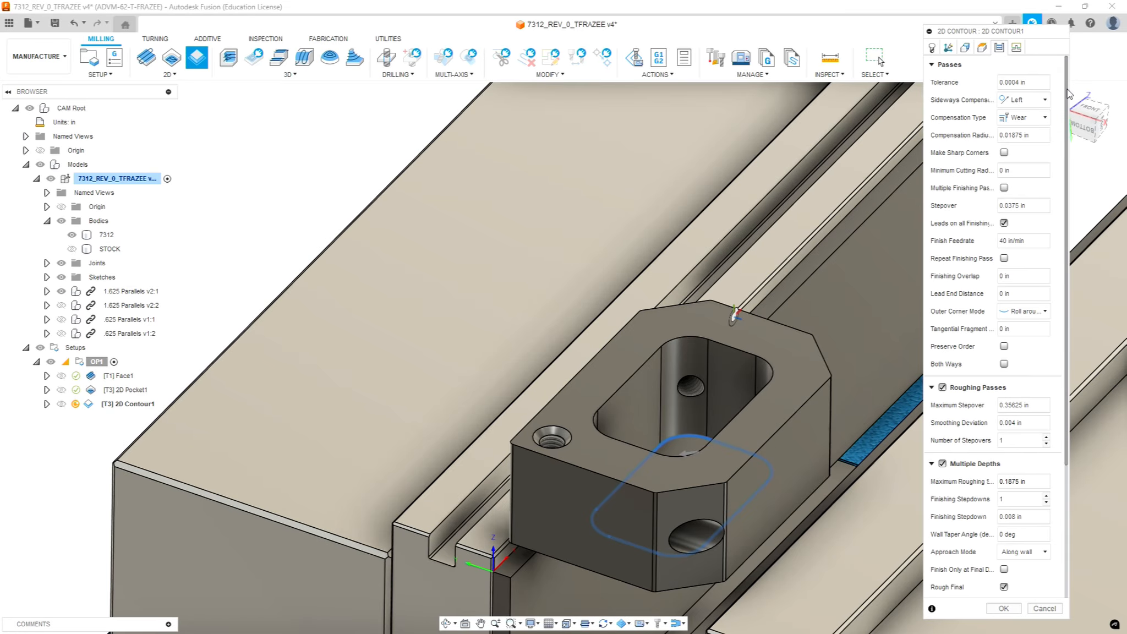
Set the contour operation's vertical lead-in radius to 0 in
click(1016, 47)
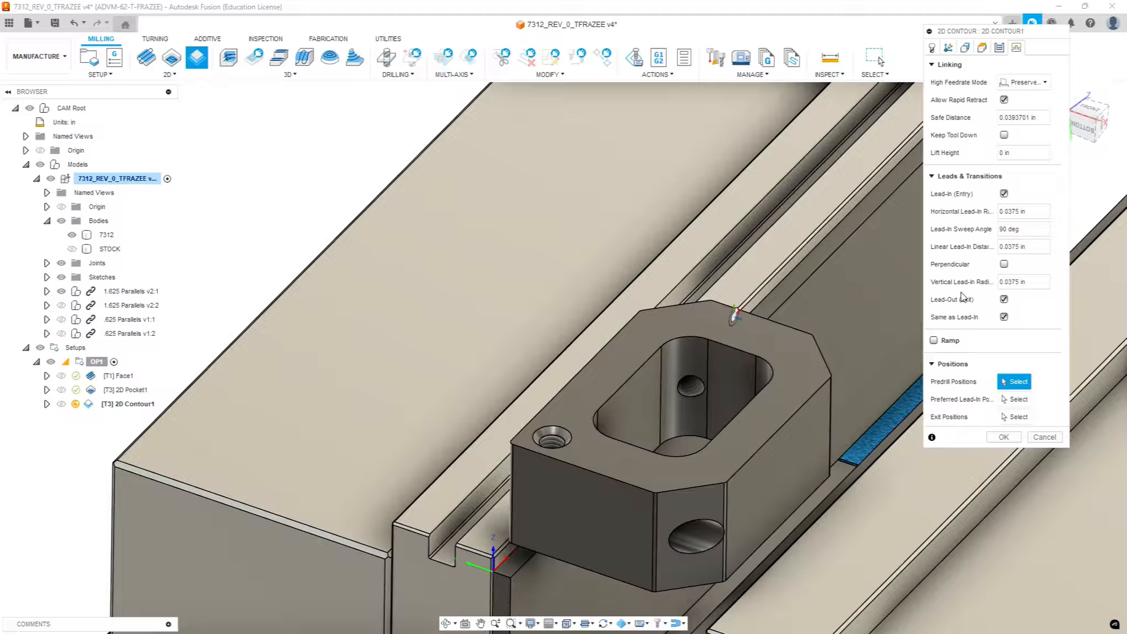
click(1030, 282)
text(0)
Set the contour's compensation radius to 0.0095 in and its stepover to 0.01 in, and generate the toolpath
click(1001, 48)
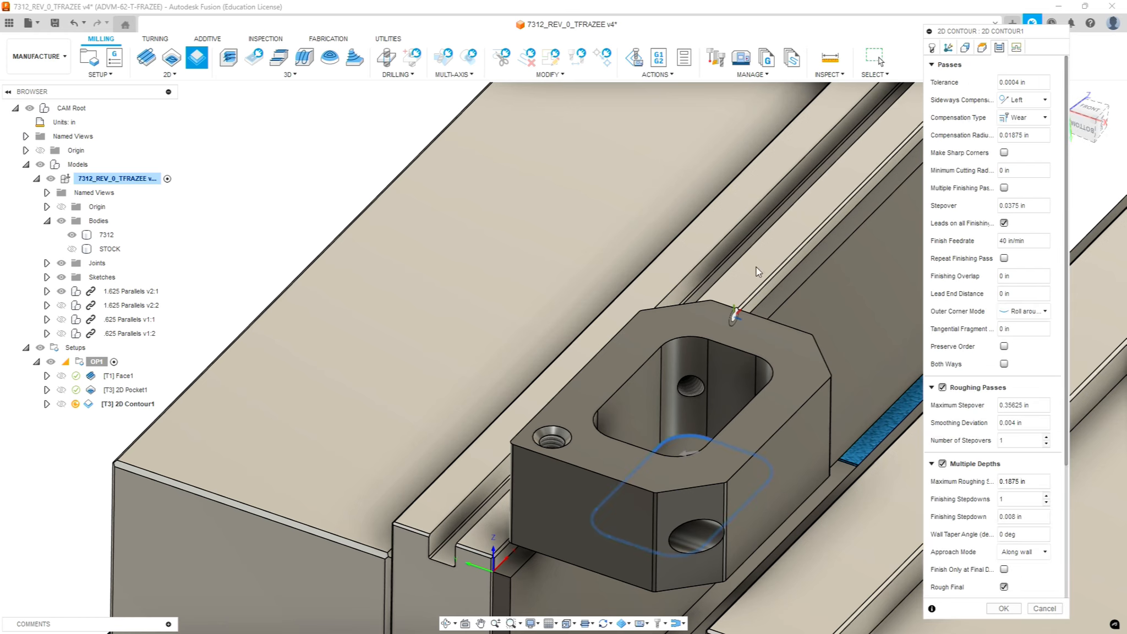
click(1034, 206)
drag(1034, 205, 954, 210)
text(.)
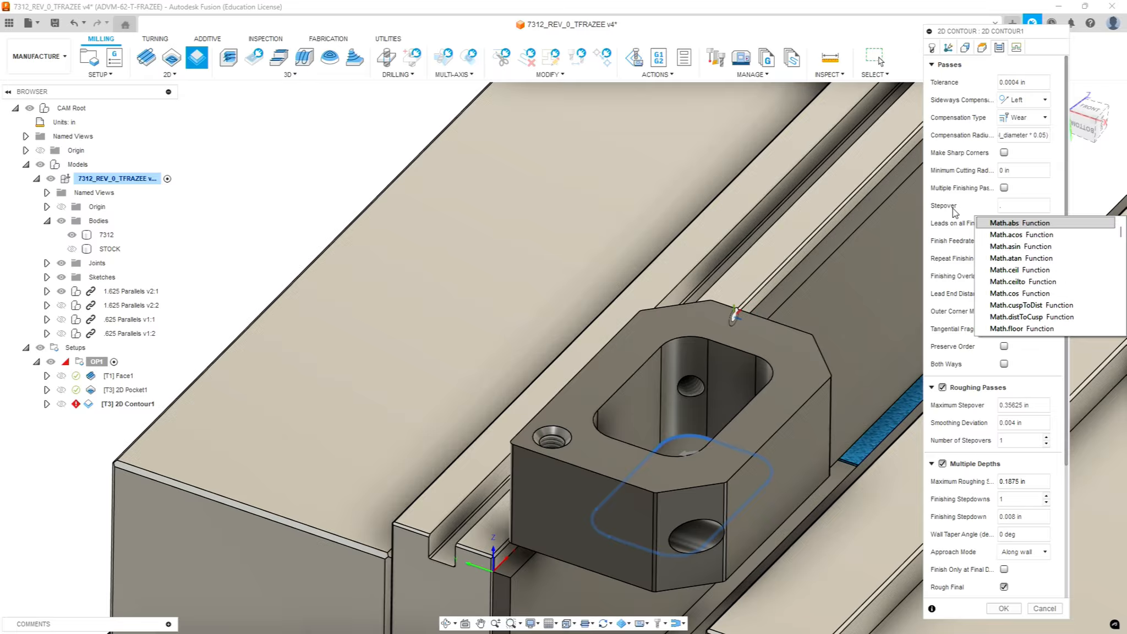
text(01)
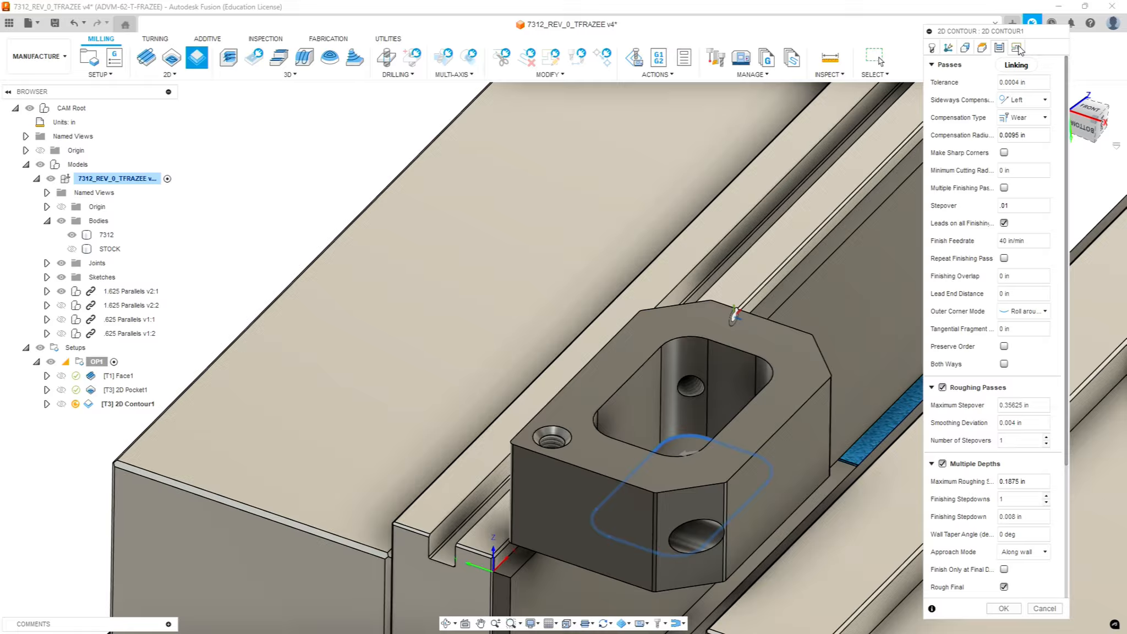
click(1017, 48)
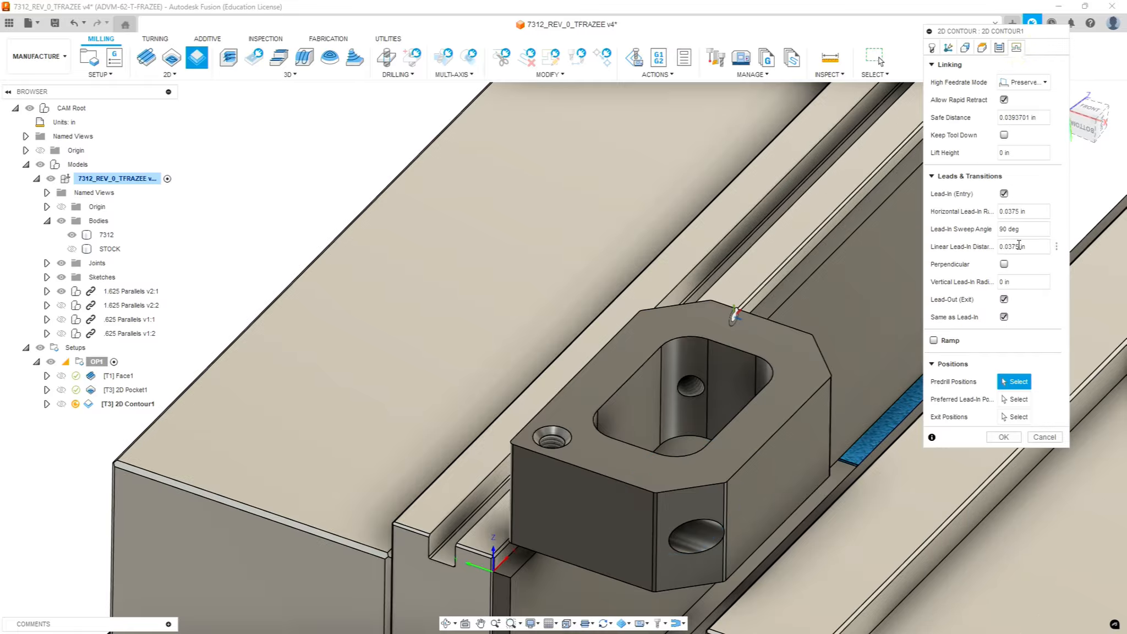
click(1003, 436)
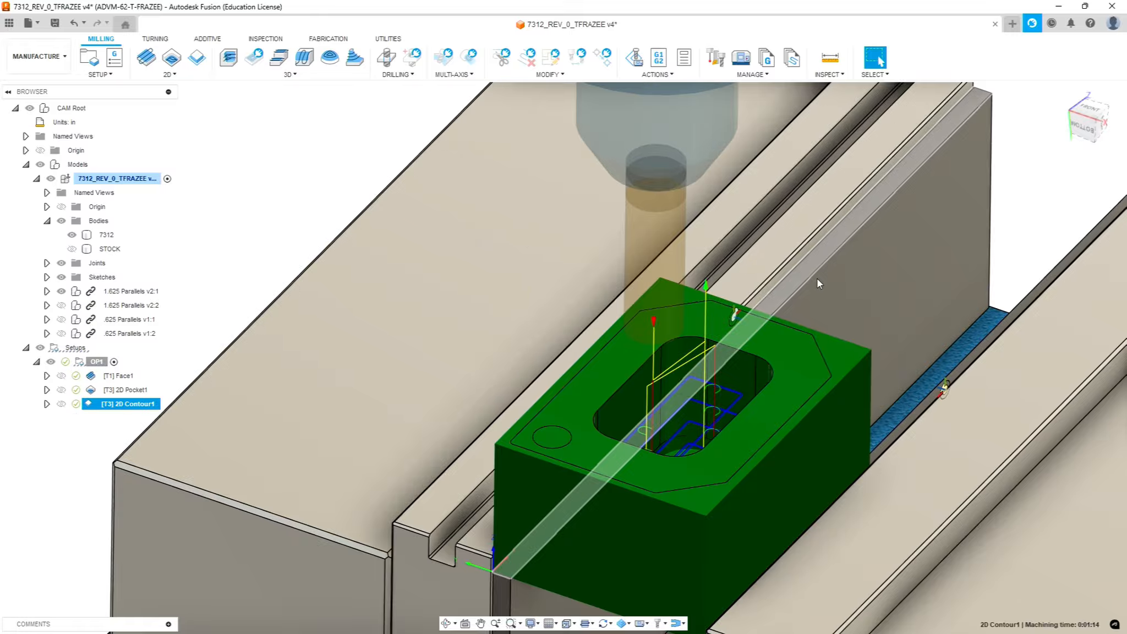
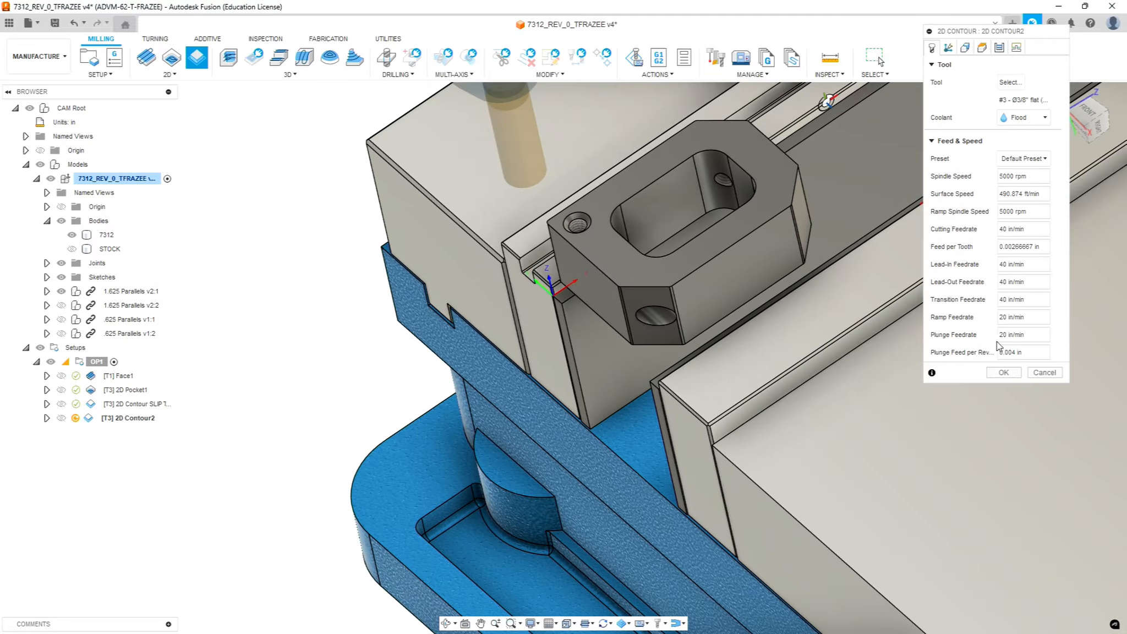
Select the part's bottom outer edge as the contour chain and reference the retract and top heights from Model top
click(964, 48)
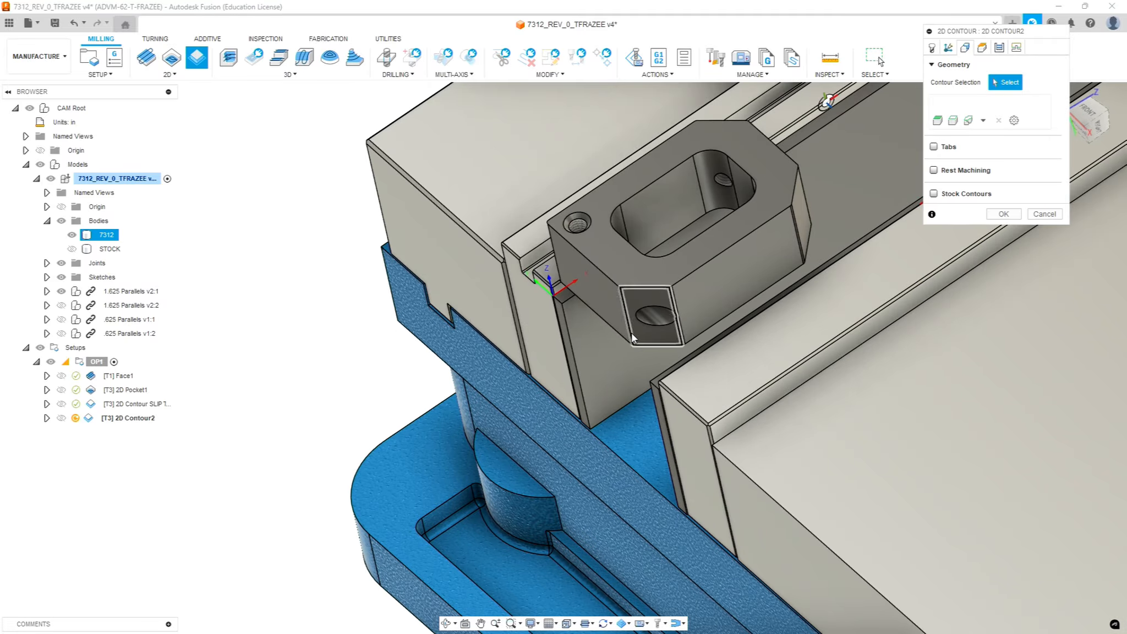
click(617, 336)
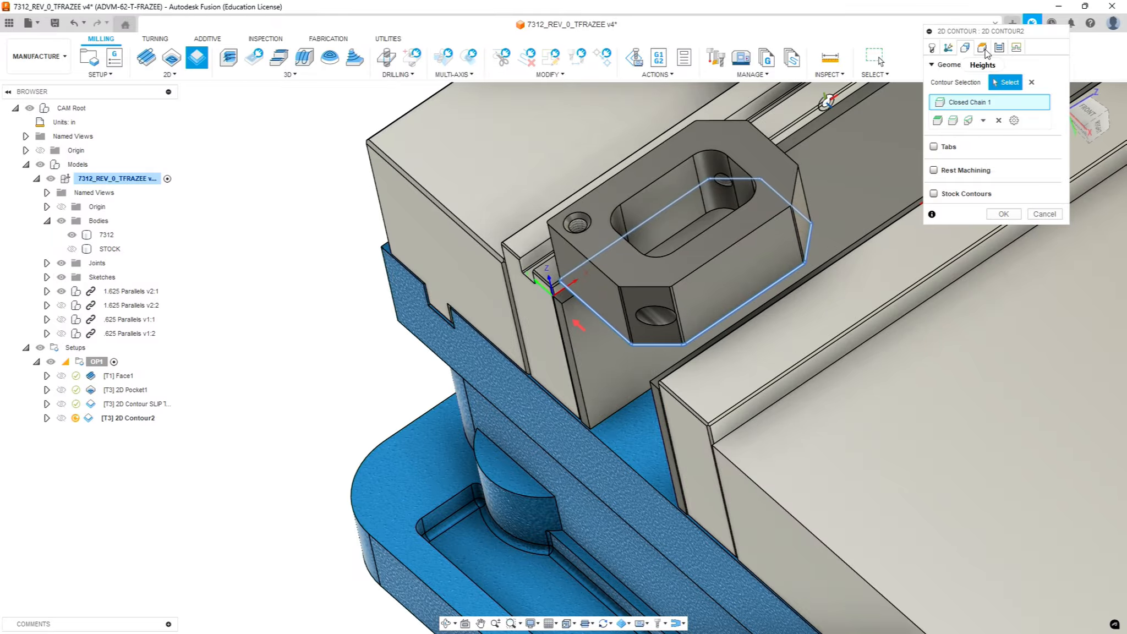
click(983, 48)
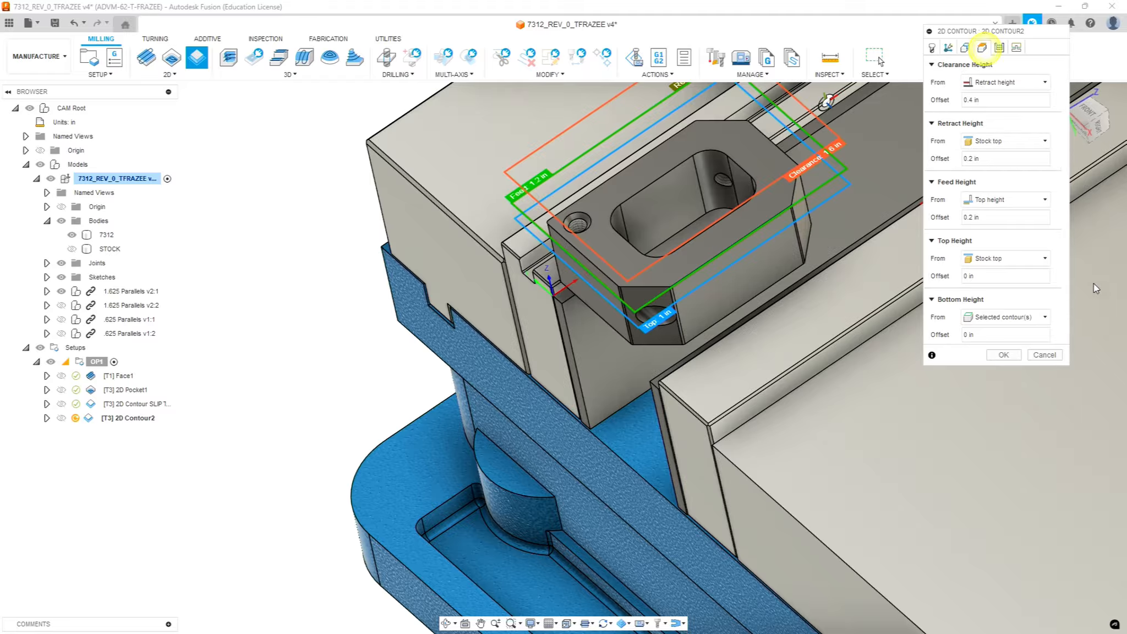
click(1038, 143)
click(1013, 202)
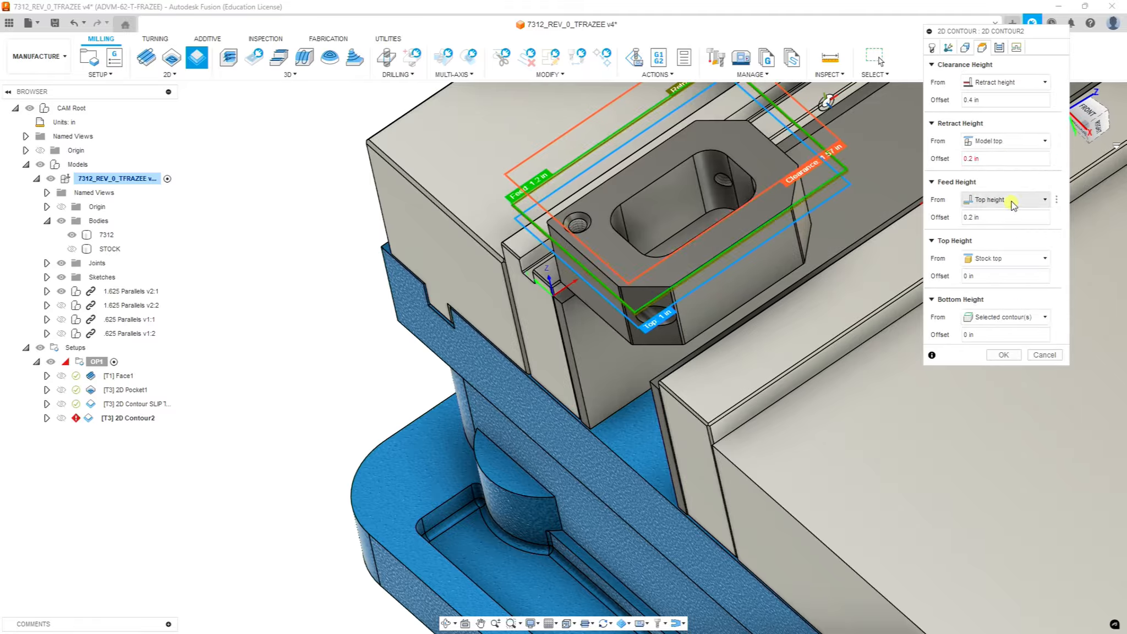
click(1045, 259)
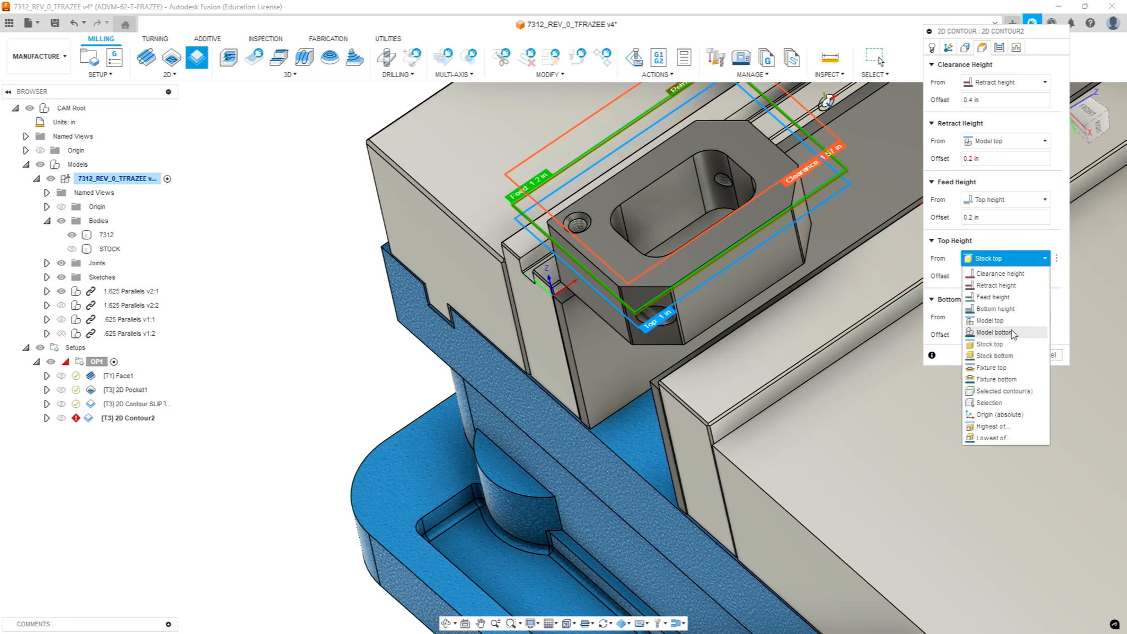
click(989, 320)
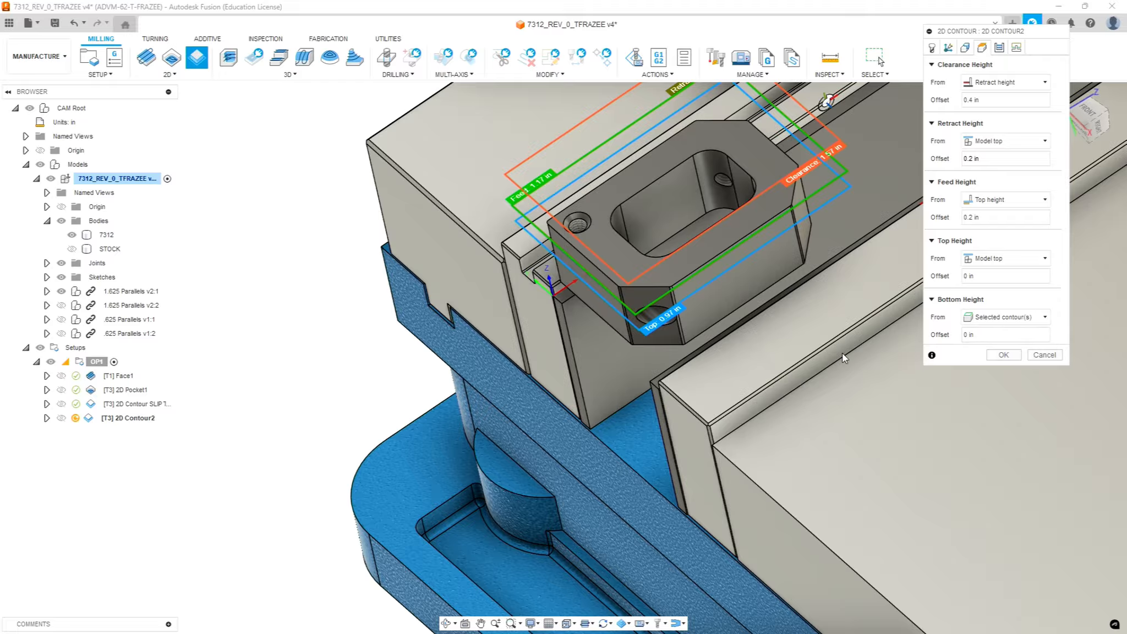
Set the contour's bottom height offset to -0.01 in from the selected contour
click(1001, 336)
text(-.01)
shift+middle_drag(768, 382, 732, 360)
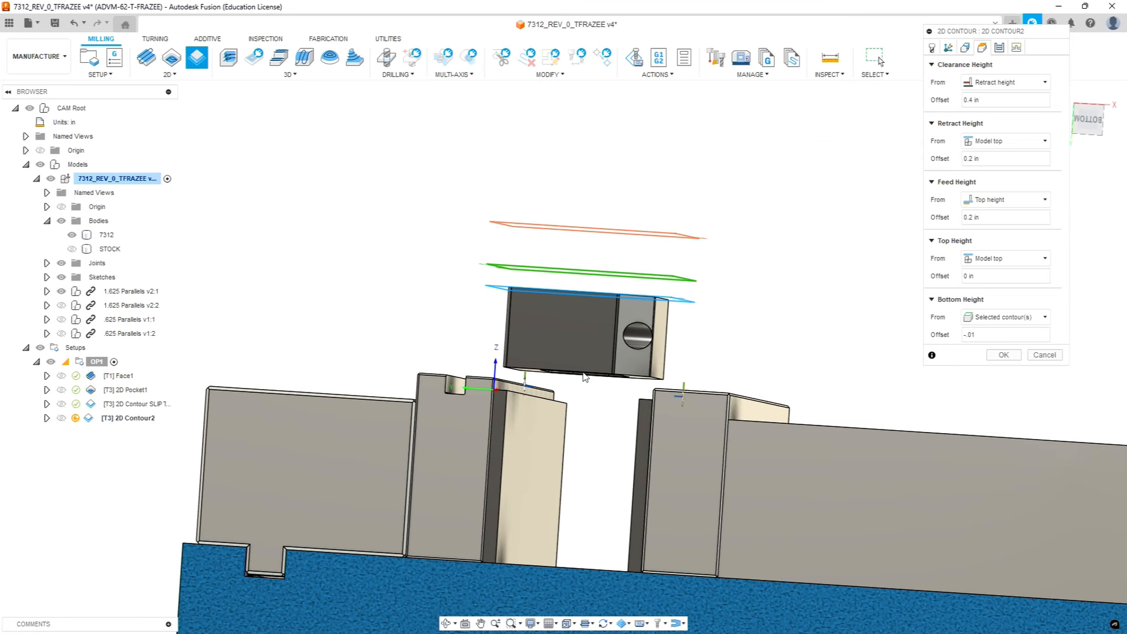
shift+middle_drag(751, 366, 812, 235)
Set the contour's compensation type to Wear and enable roughing passes
click(999, 47)
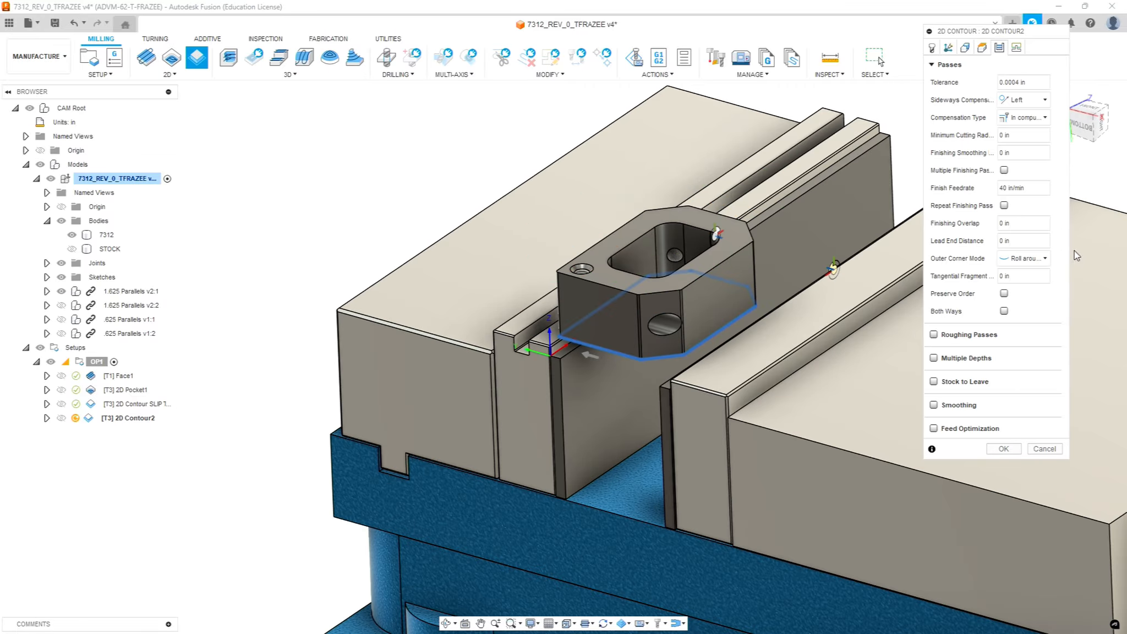
click(1023, 118)
click(1025, 153)
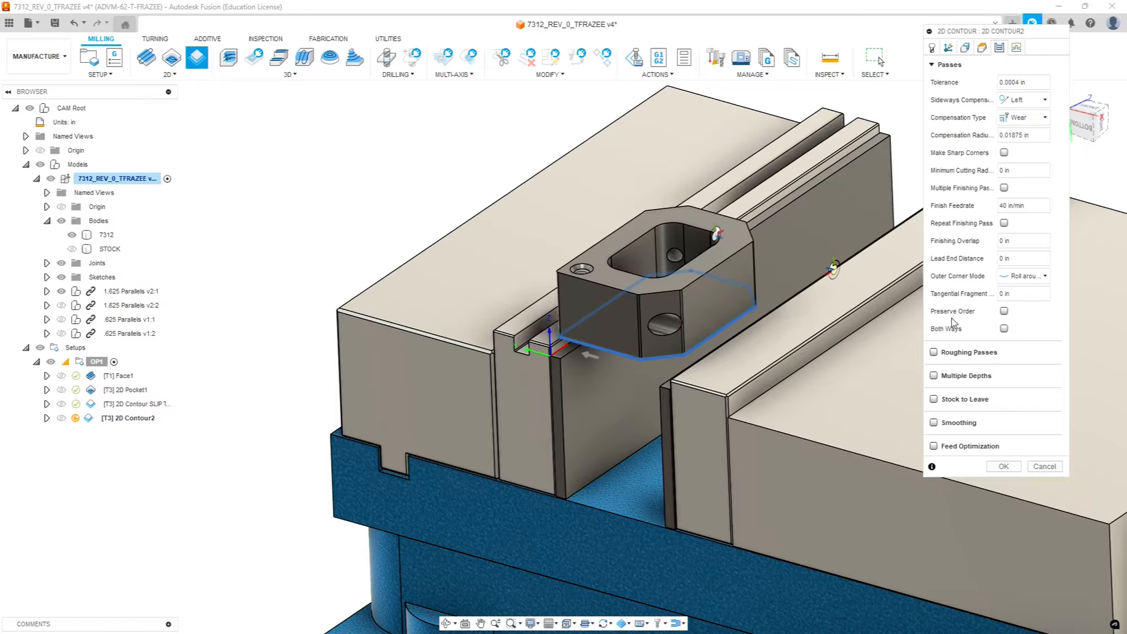
click(946, 356)
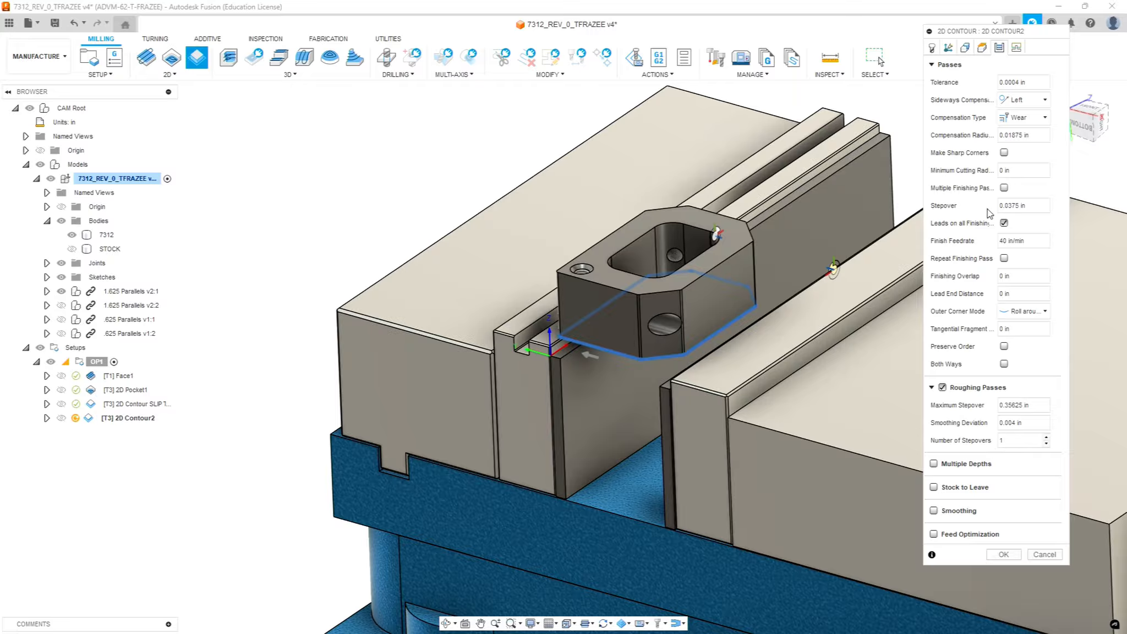
click(1012, 206)
double_click(1013, 206)
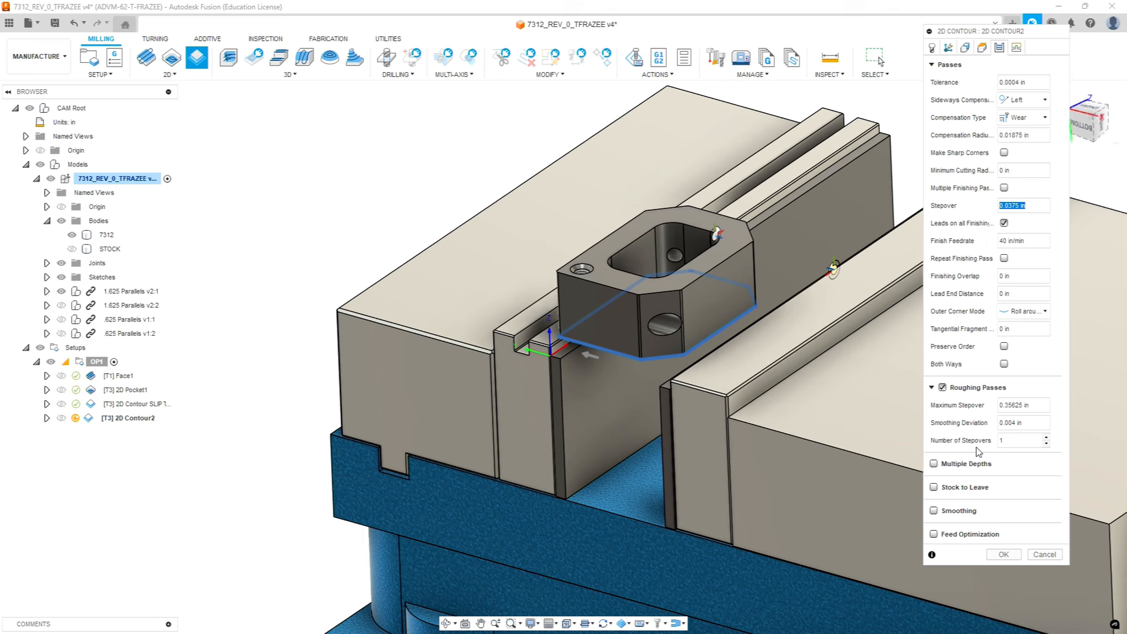
Enable multiple depths with a 0.1875 in maximum roughing stepdown and 1 finishing stepdown, finishing only at final depth
click(934, 464)
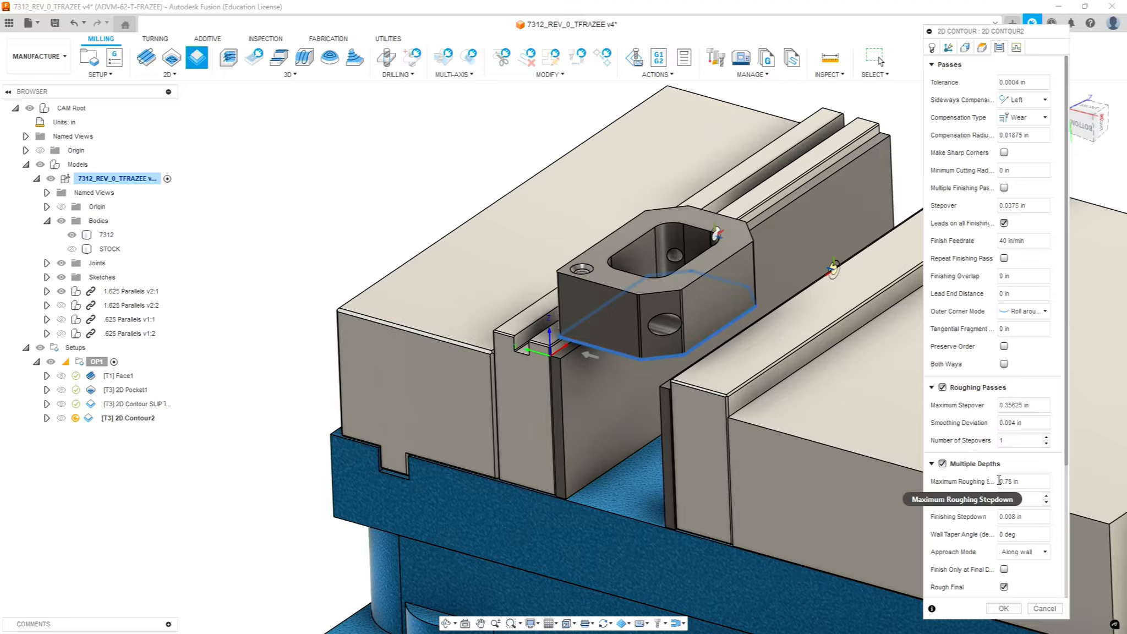
click(1032, 480)
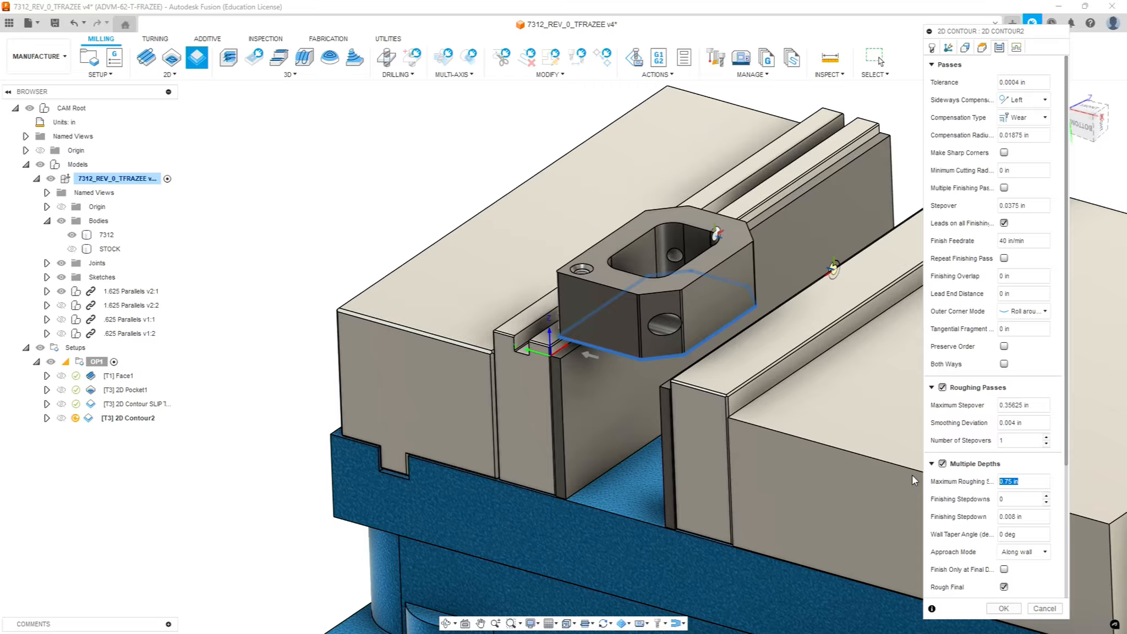
text(.1875)
click(1011, 499)
click(1004, 569)
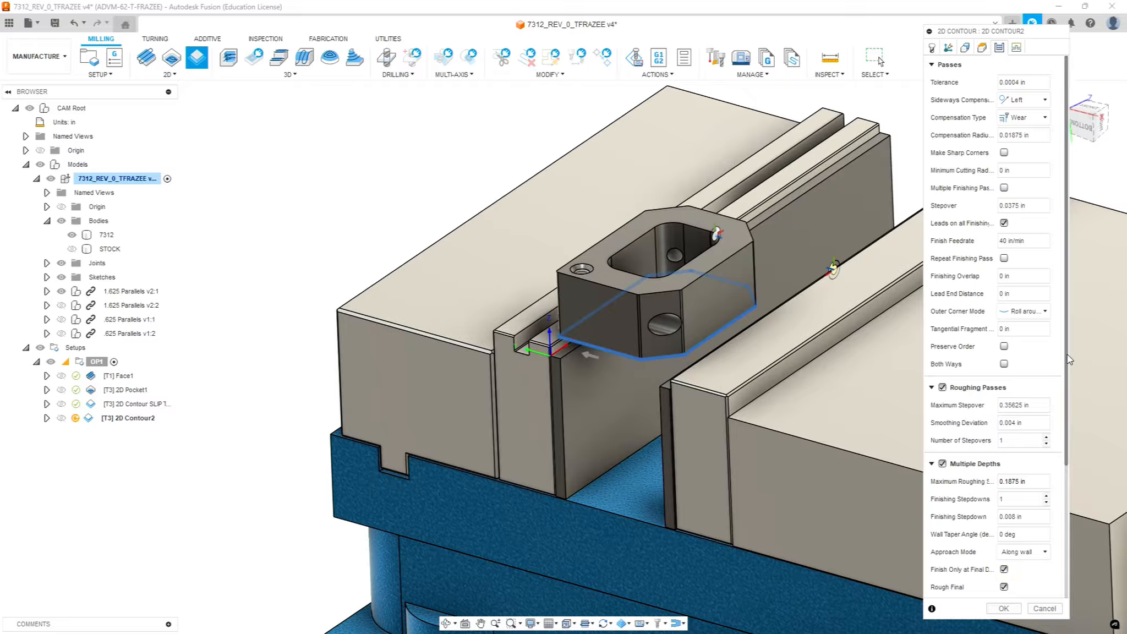
Enable even stepdowns and disable ordering by islands for the outer contour
drag(1070, 360, 1084, 483)
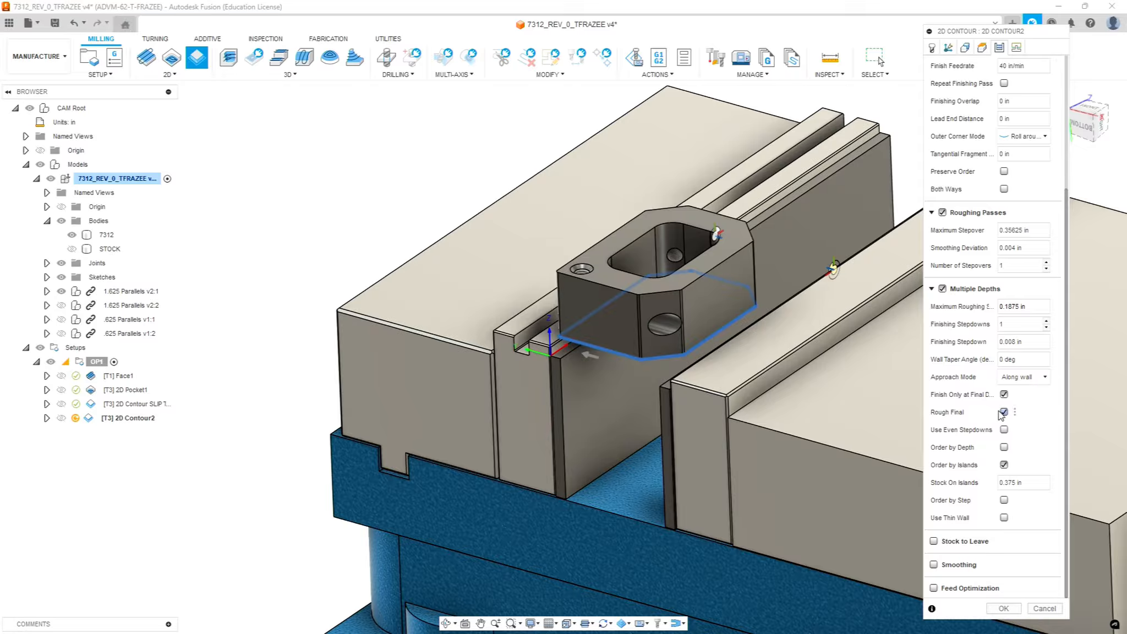
click(1004, 429)
click(1004, 464)
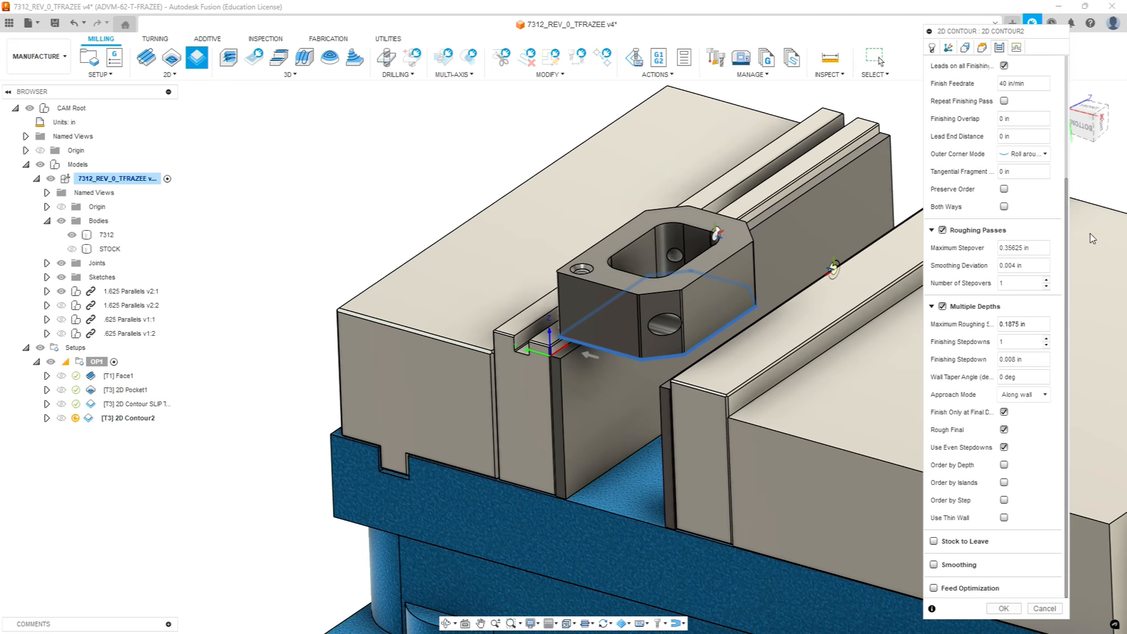
Set the vertical lead-in radius to 0 in, enable Keep Tool Down, and generate the outer contour toolpath
click(1016, 48)
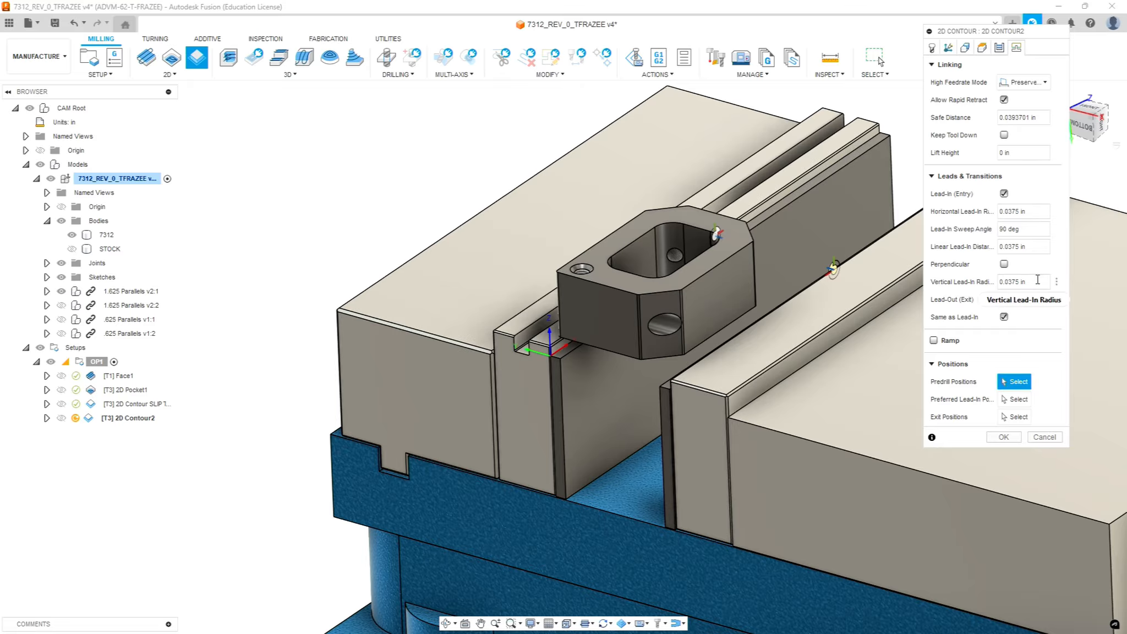
click(1024, 281)
text(0)
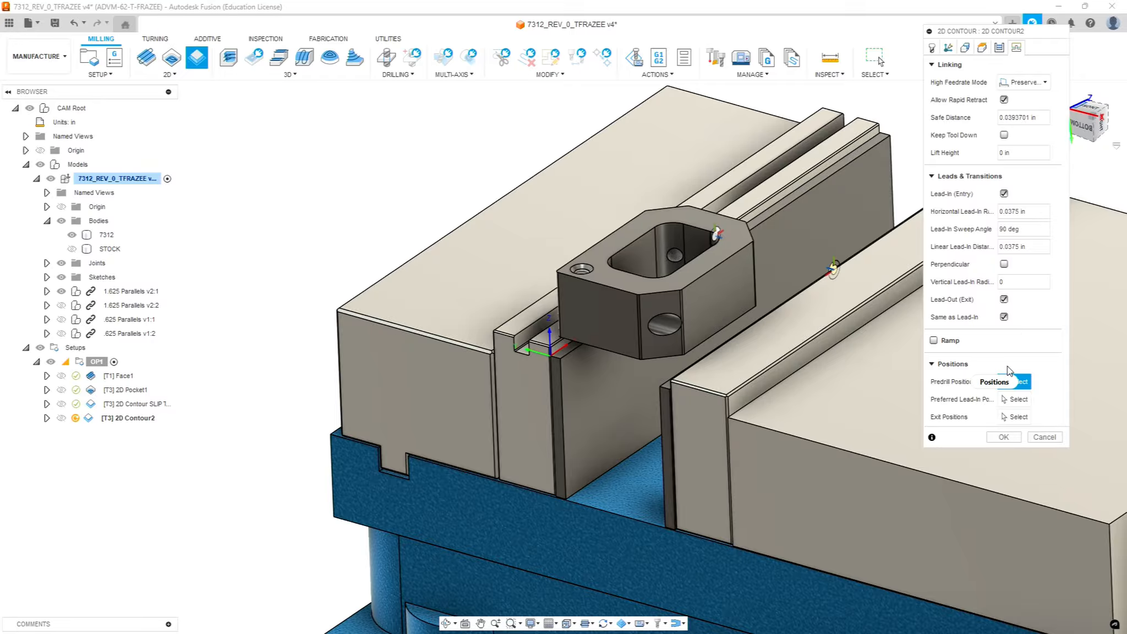
click(1004, 135)
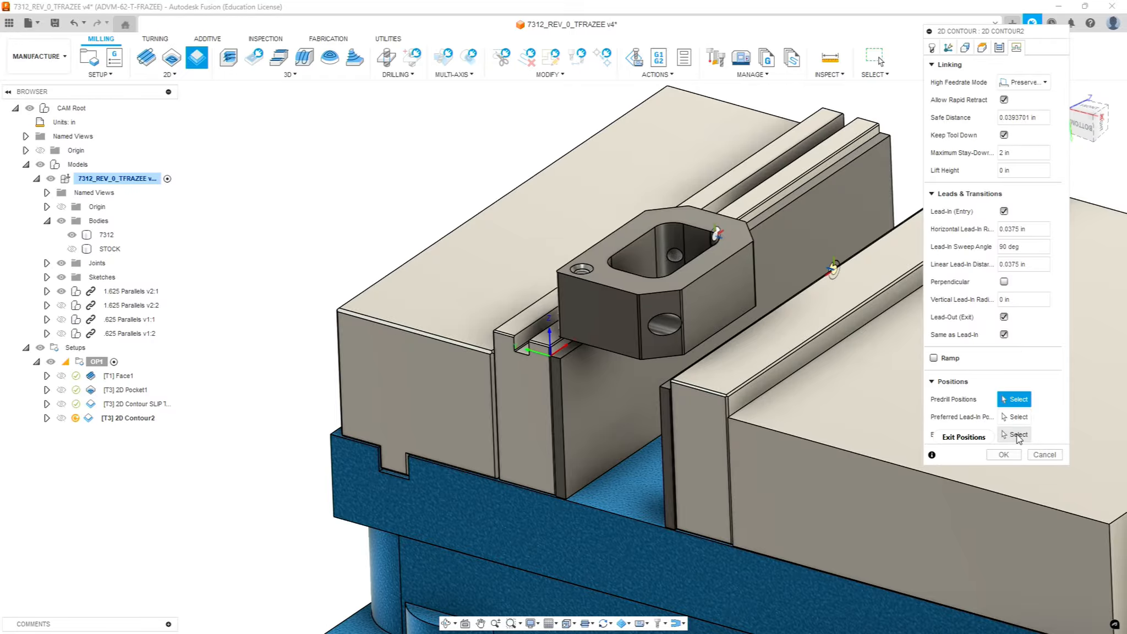
click(1004, 454)
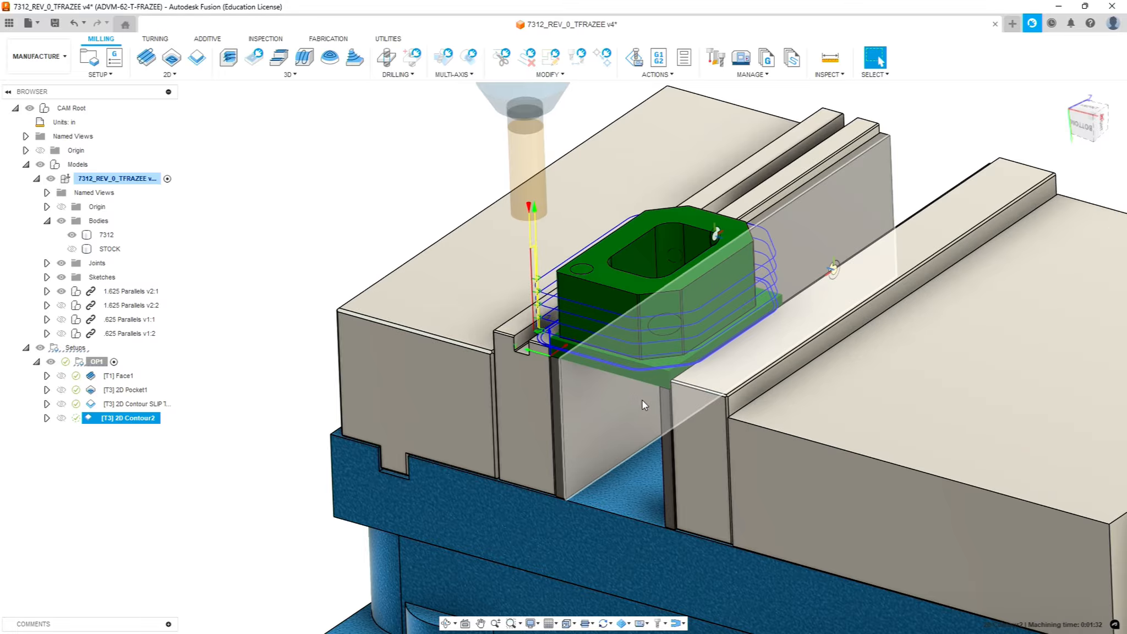
Examine the outer contour toolpath around the part, including its depth passes and clearance to the vise jaws
shift+middle_drag(641, 400, 671, 354)
scroll(659, 276, up, 6)
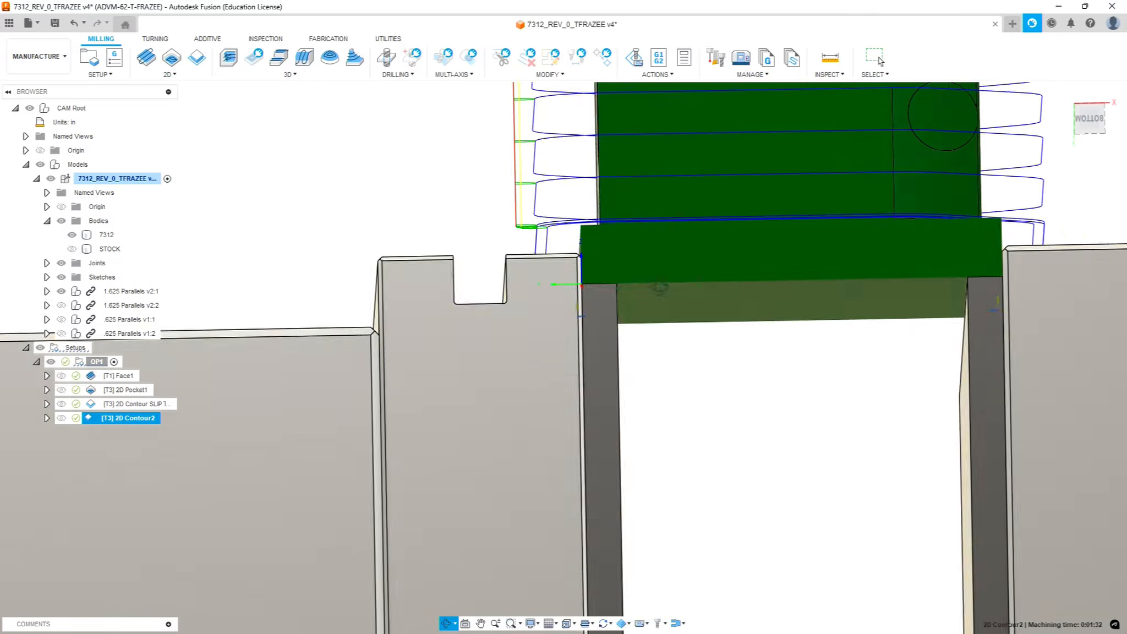
shift+middle_drag(660, 288, 633, 432)
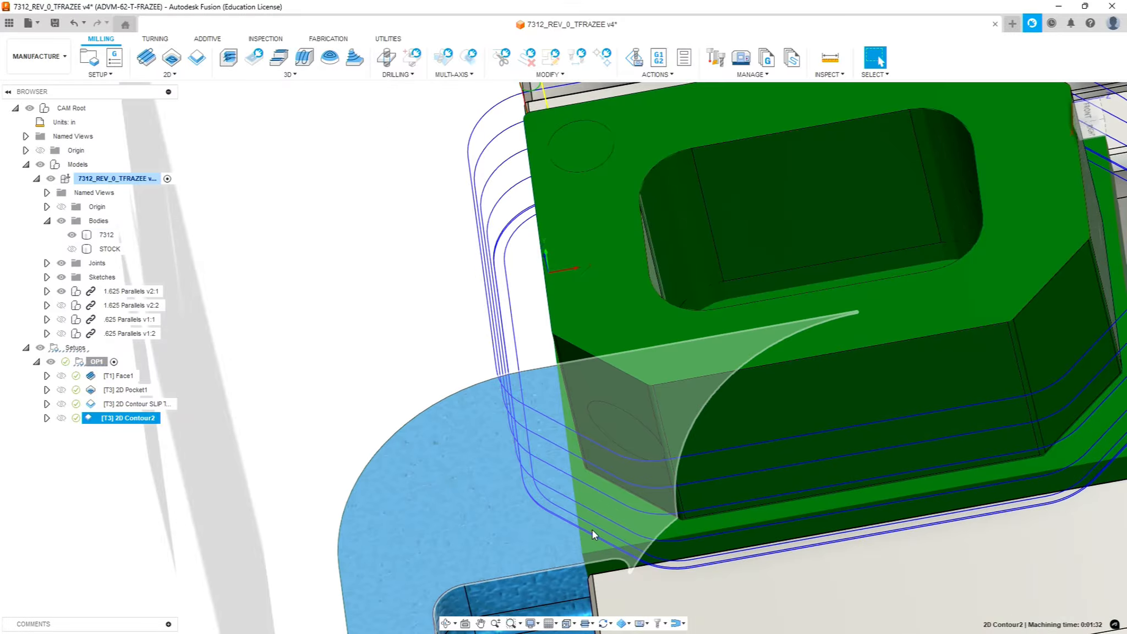
scroll(732, 515, down, 6)
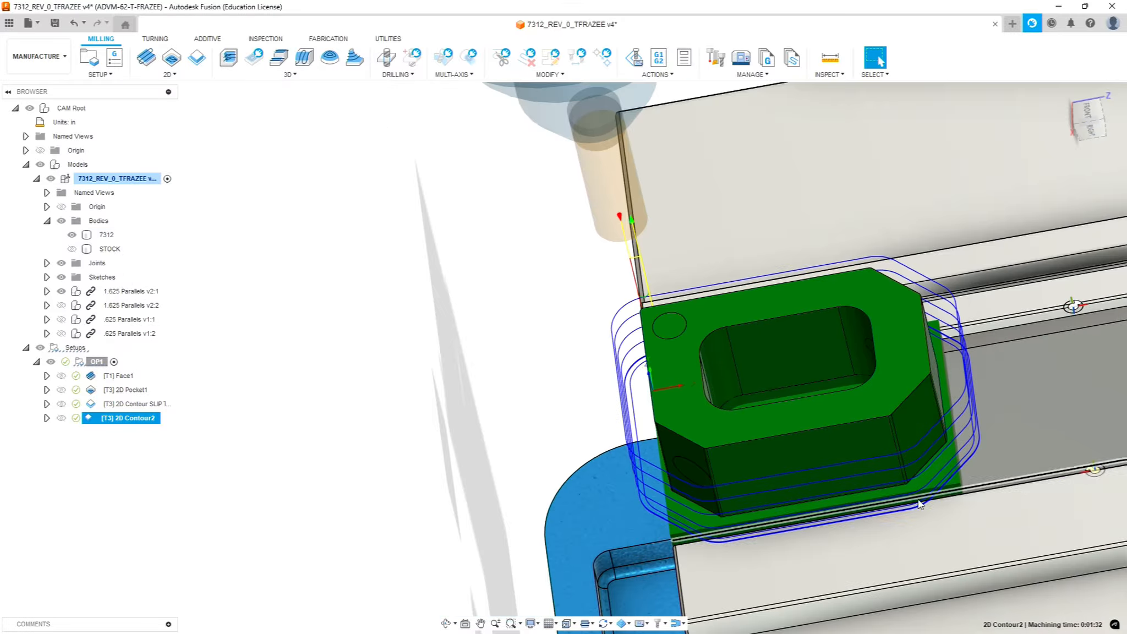
shift+middle_drag(1047, 525, 1040, 394)
scroll(897, 487, down, 3)
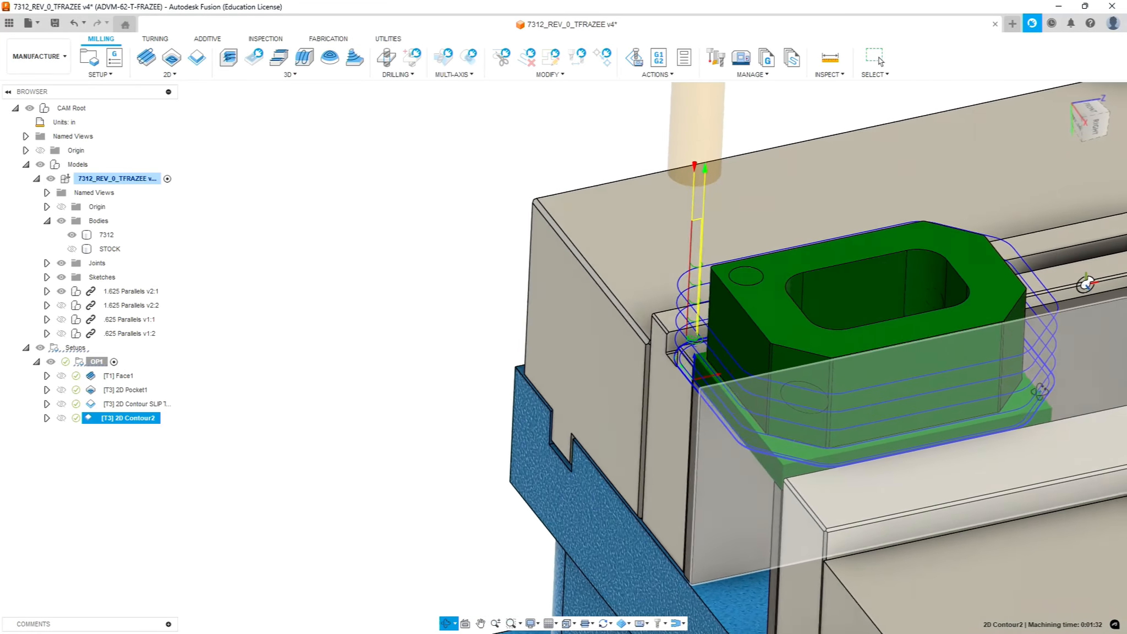
key(Escape)
scroll(897, 486, down, 5)
scroll(1050, 437, up, 4)
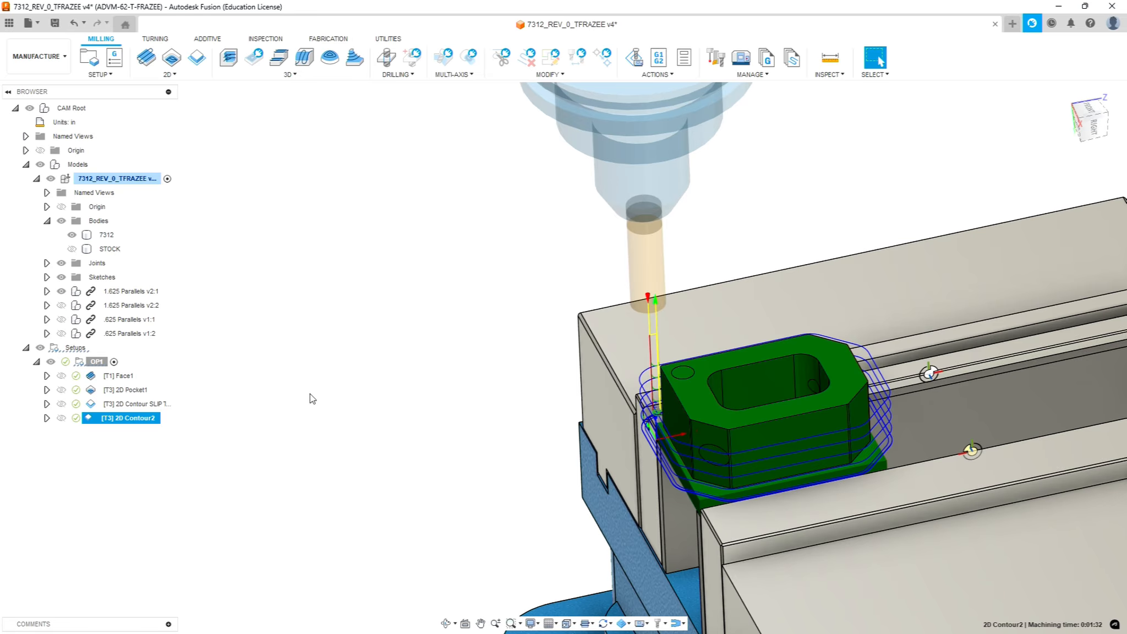
click(310, 394)
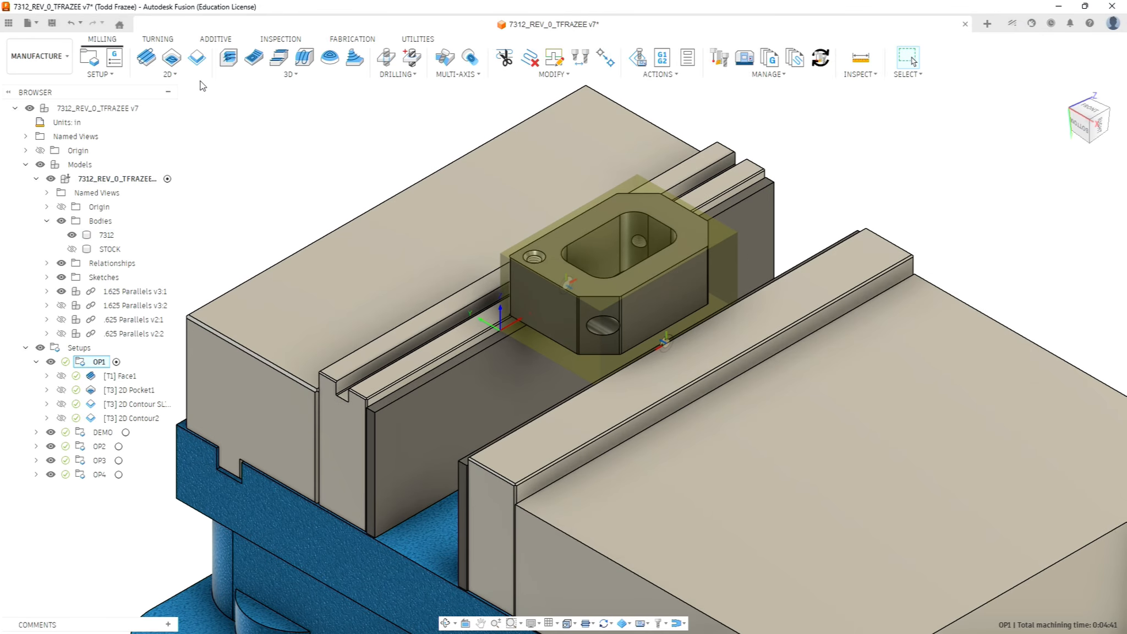
Start a drill operation in OP1 using the #15 3/8" 90° spot drill from the Sierra_VF1_aluminum_2026_rev1.5 library
click(386, 57)
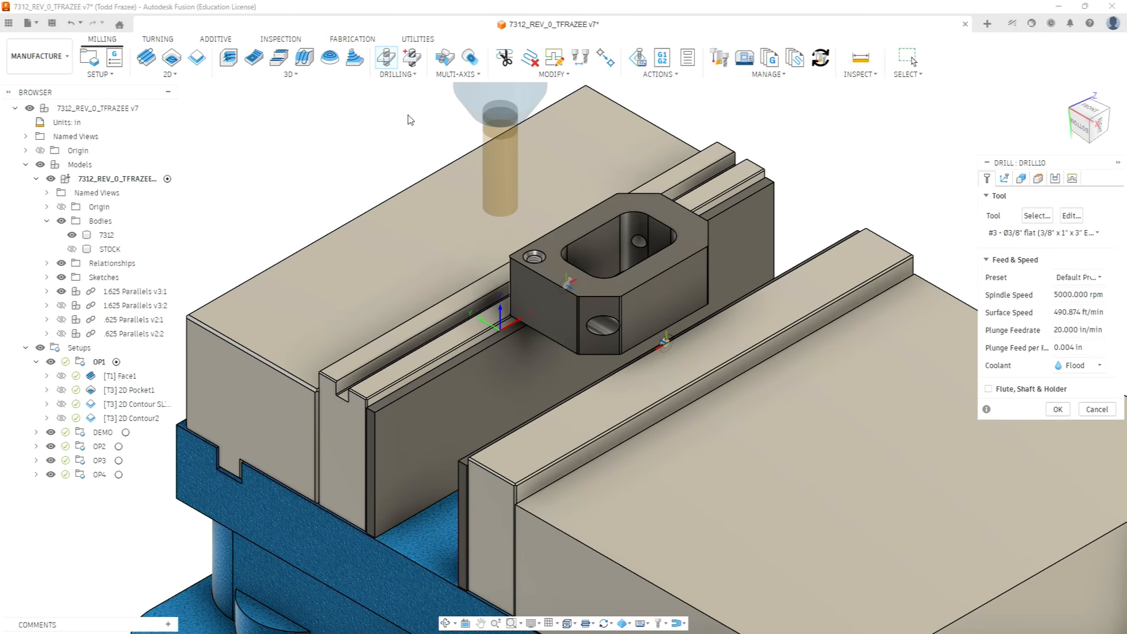
click(1037, 215)
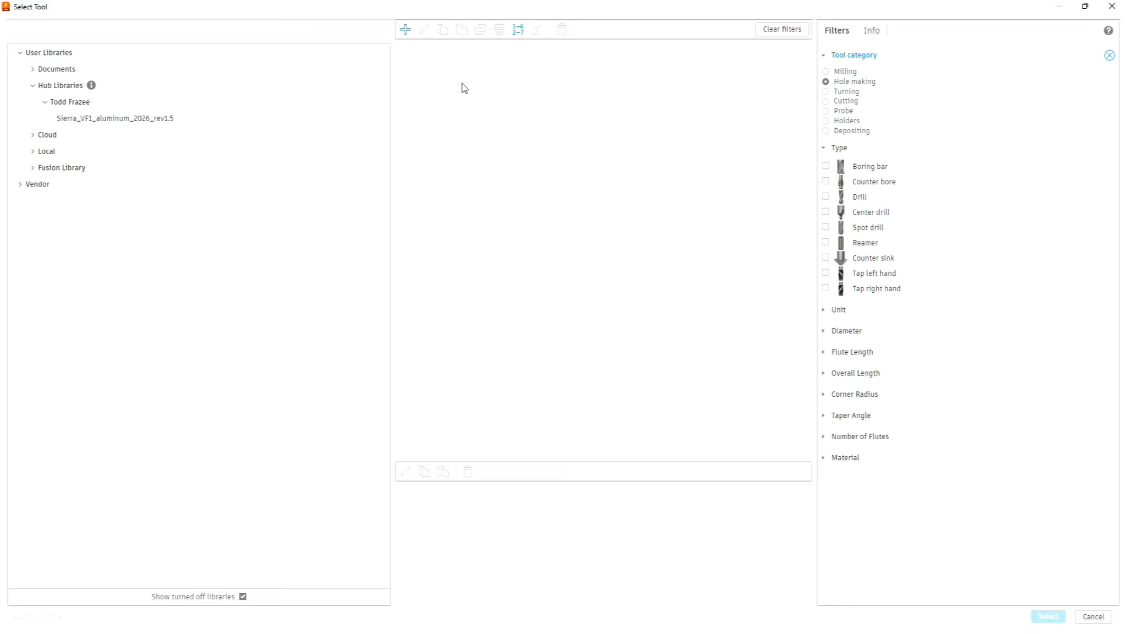
click(142, 119)
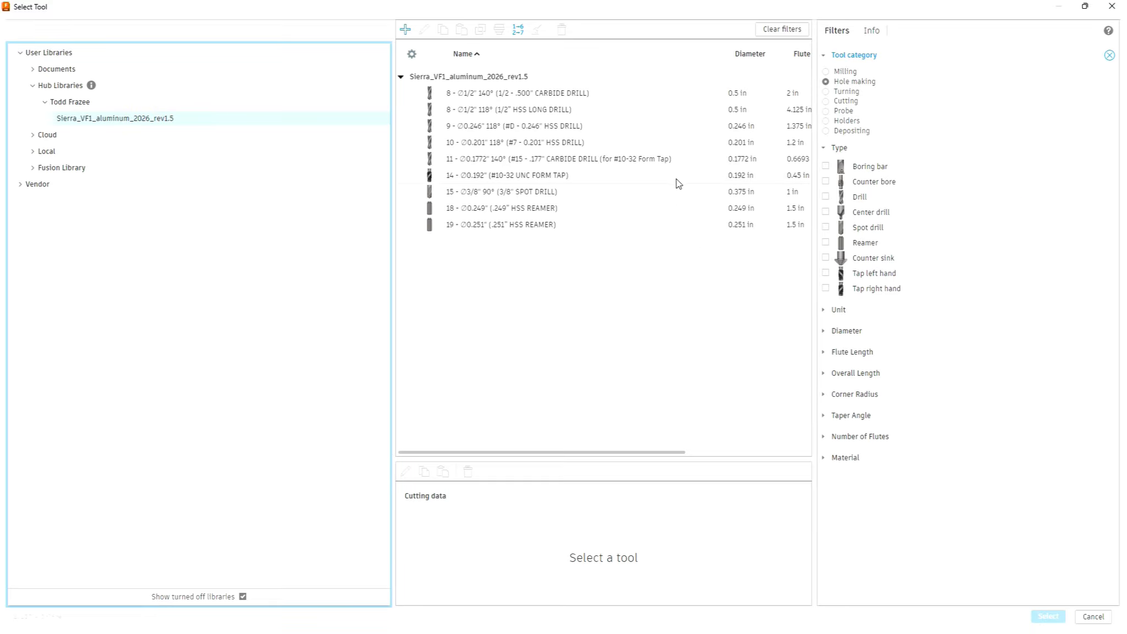
click(552, 192)
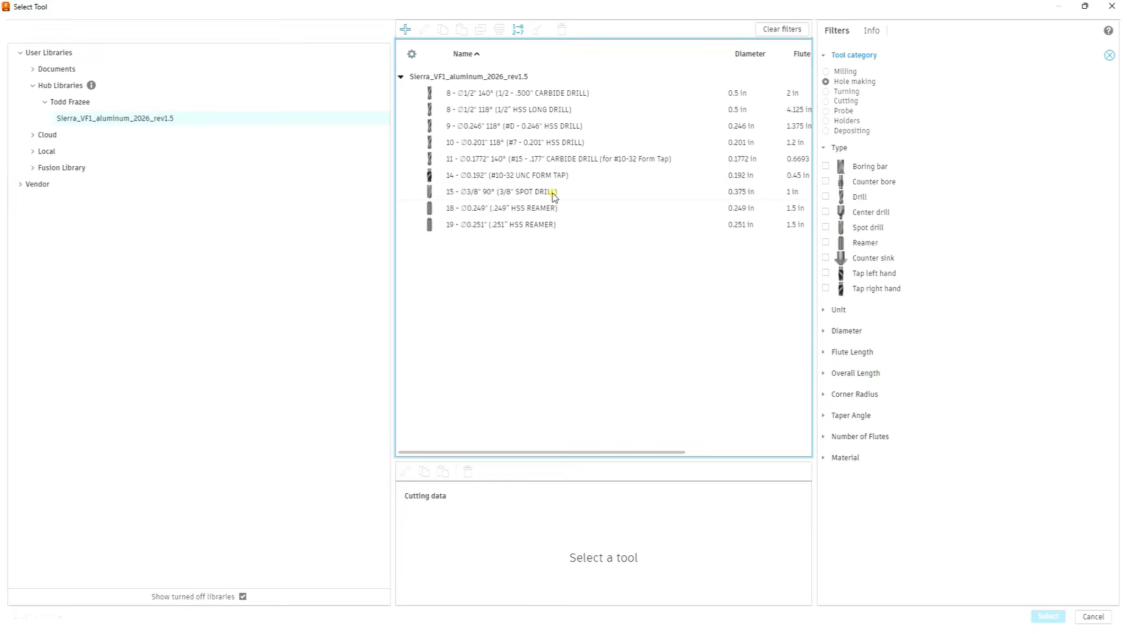
click(1038, 618)
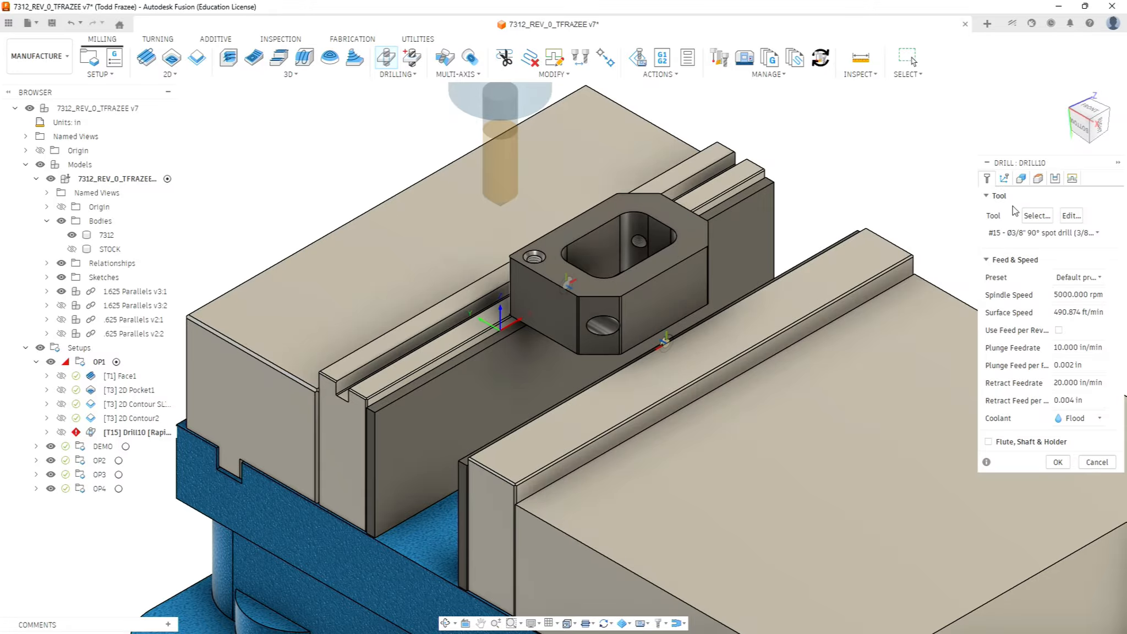
Select the hole face at the corner of the part's top face for drilling and reference the retract height from Model top
click(1021, 178)
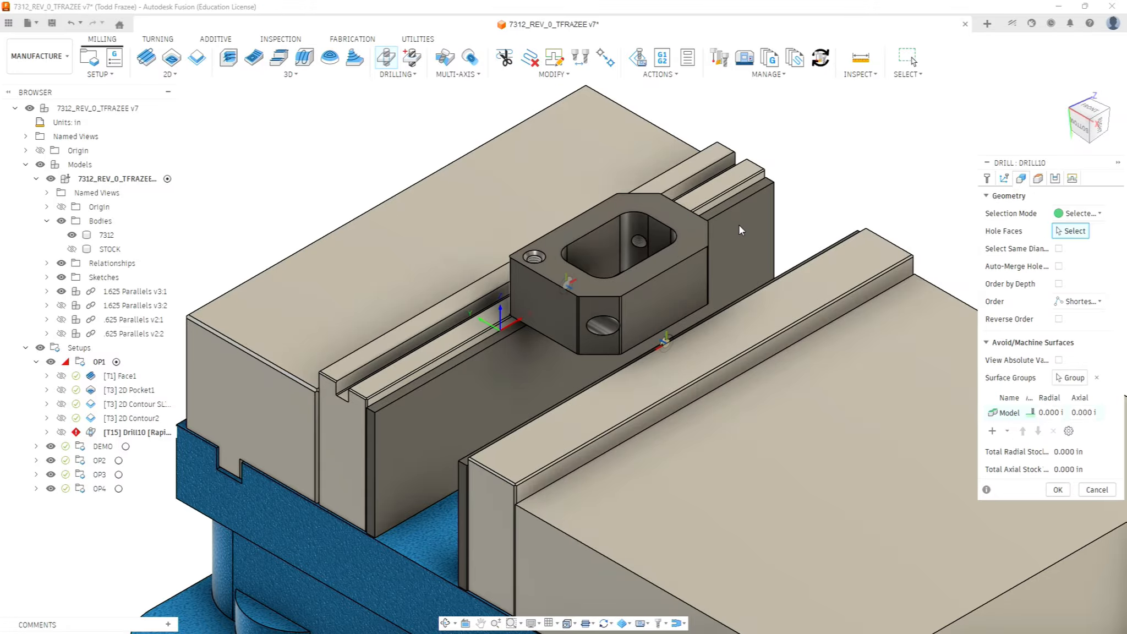
click(538, 258)
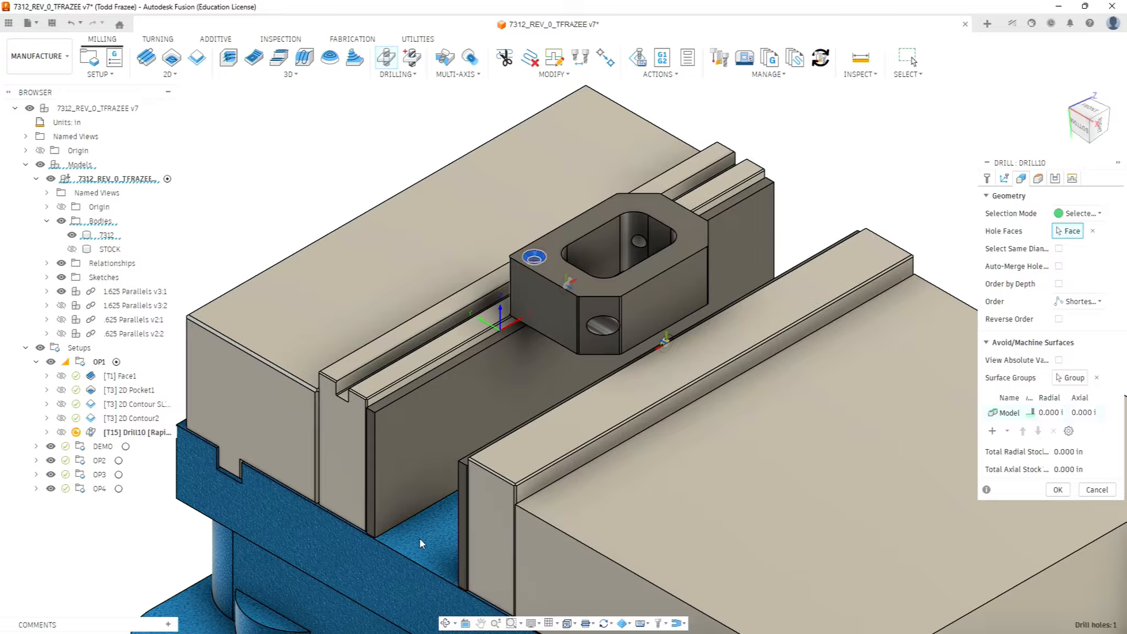
click(1038, 178)
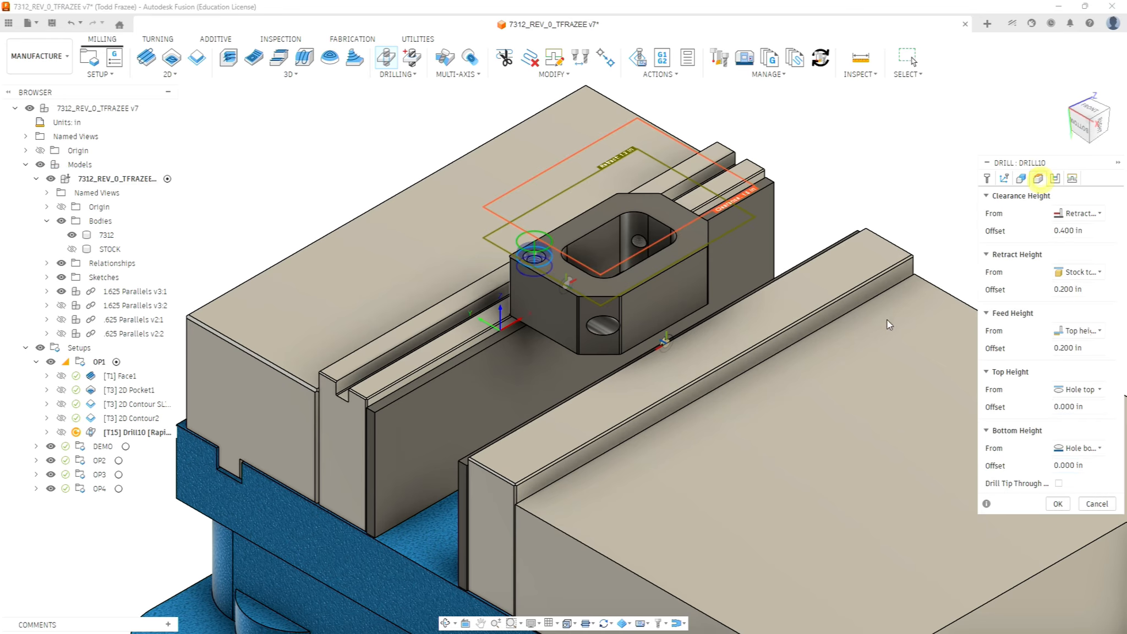
click(1101, 273)
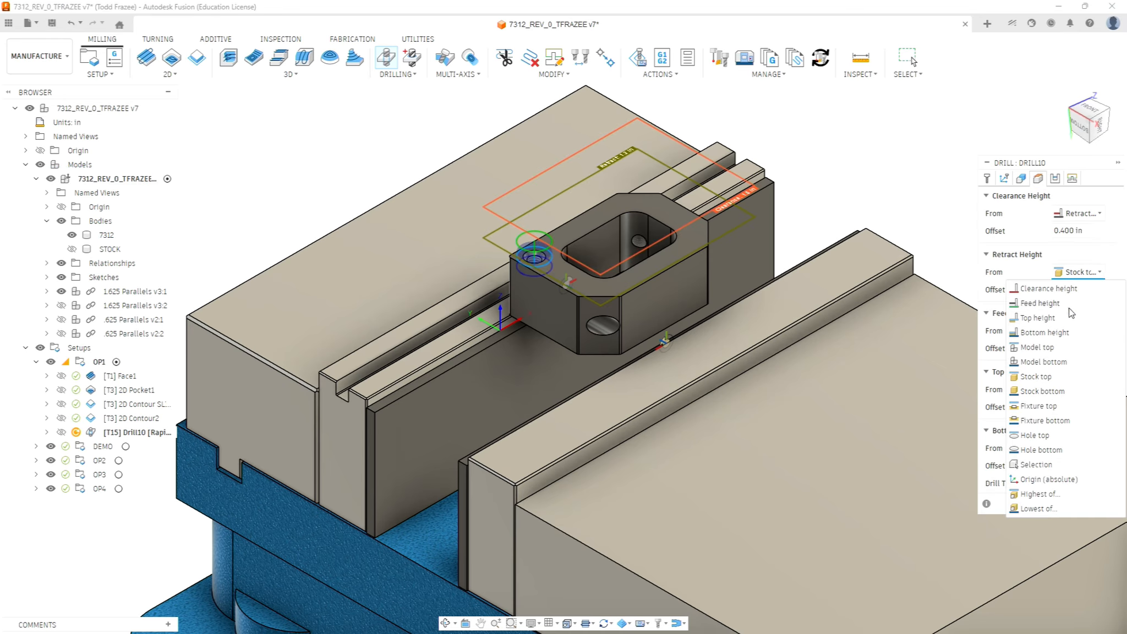
click(1050, 346)
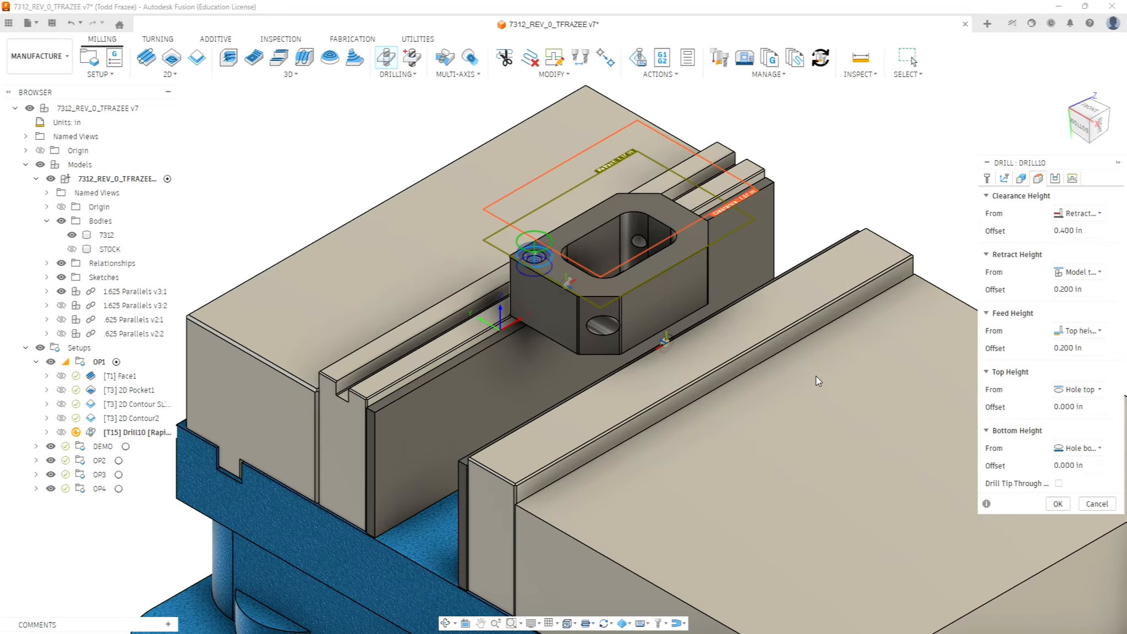
Set the drill cycle type to Deep drilling - full retract and generate the toolpath
click(1055, 177)
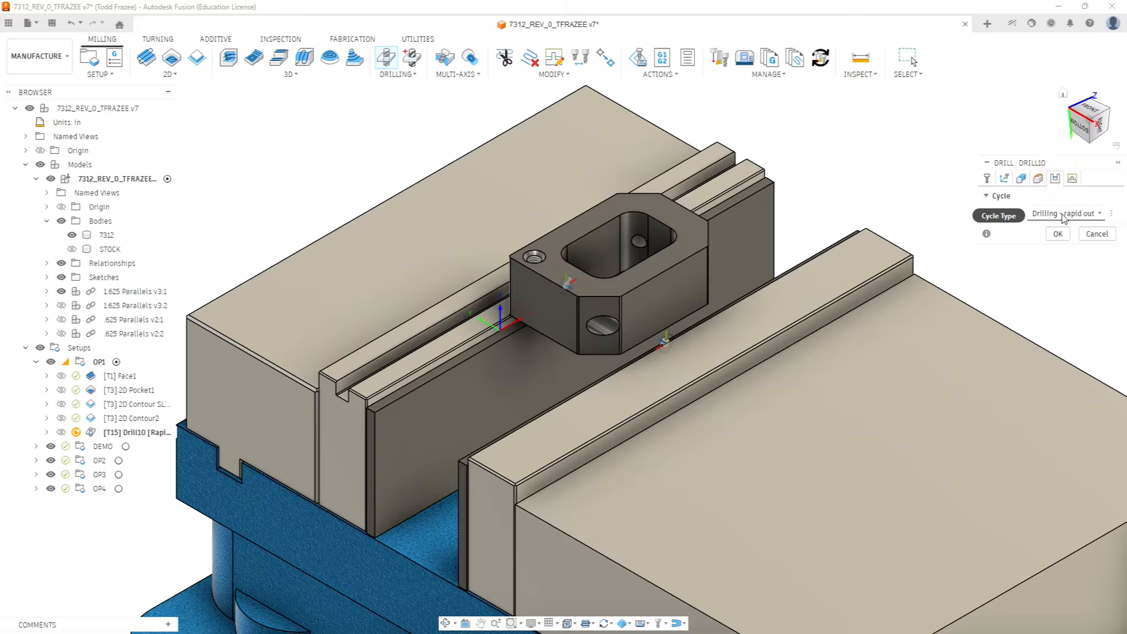
click(1063, 214)
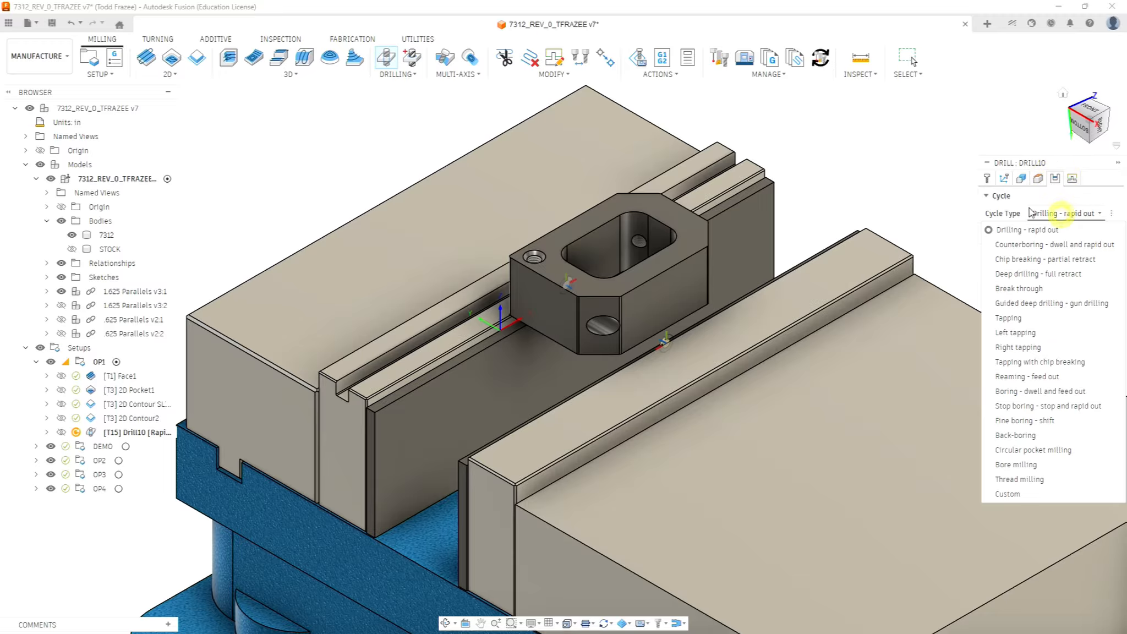
click(1018, 275)
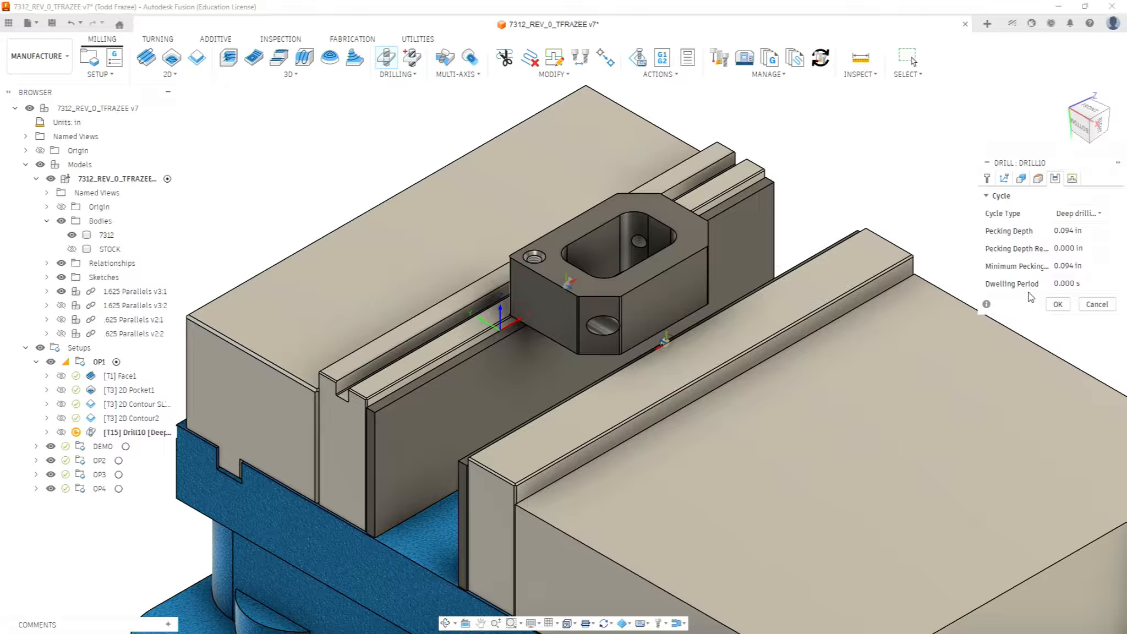
click(1058, 304)
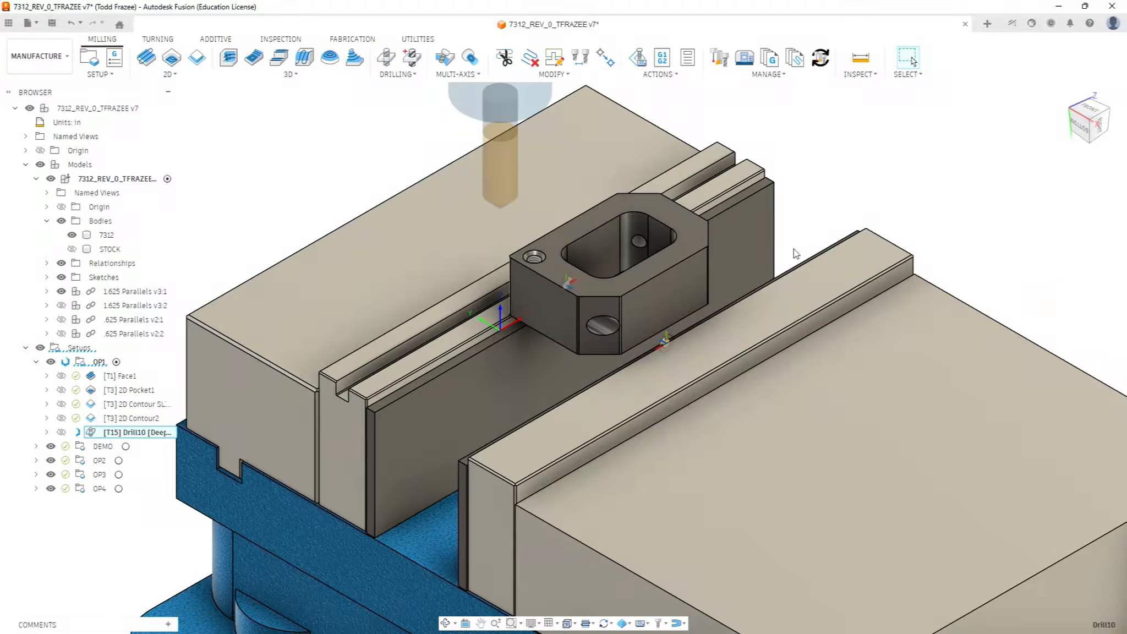